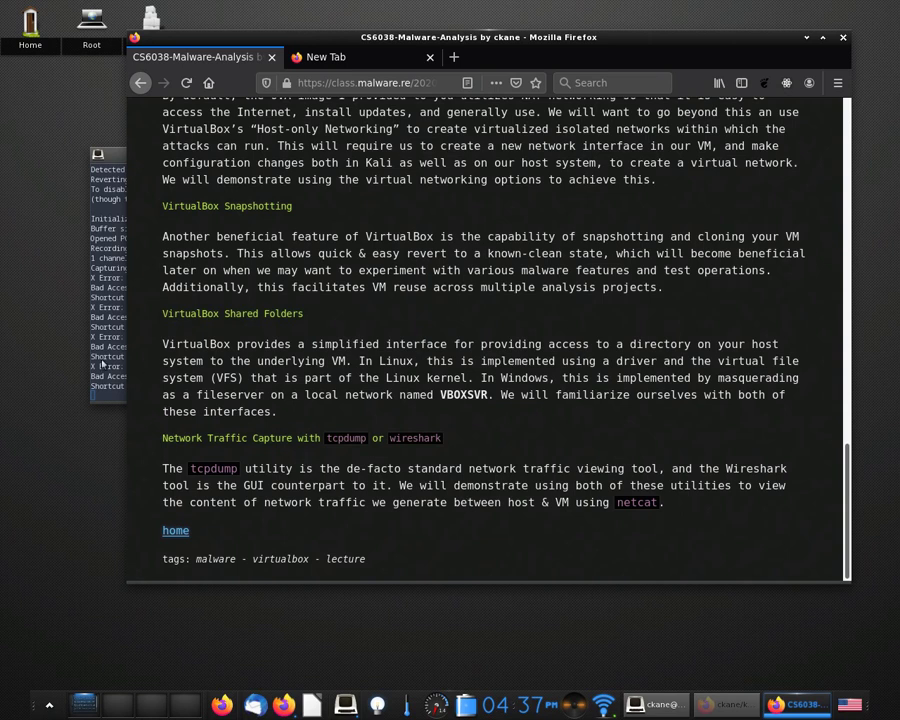
Bring Firefox back over the terminal and scroll the course page up to the ncat section.
{"action": "left_click", "coordinate": [92, 253]}
{"action": "left_click", "coordinate": [645, 414]}
{"action": "scroll", "coordinate": [645, 417], "scroll_direction": "up", "scroll_amount": 5}
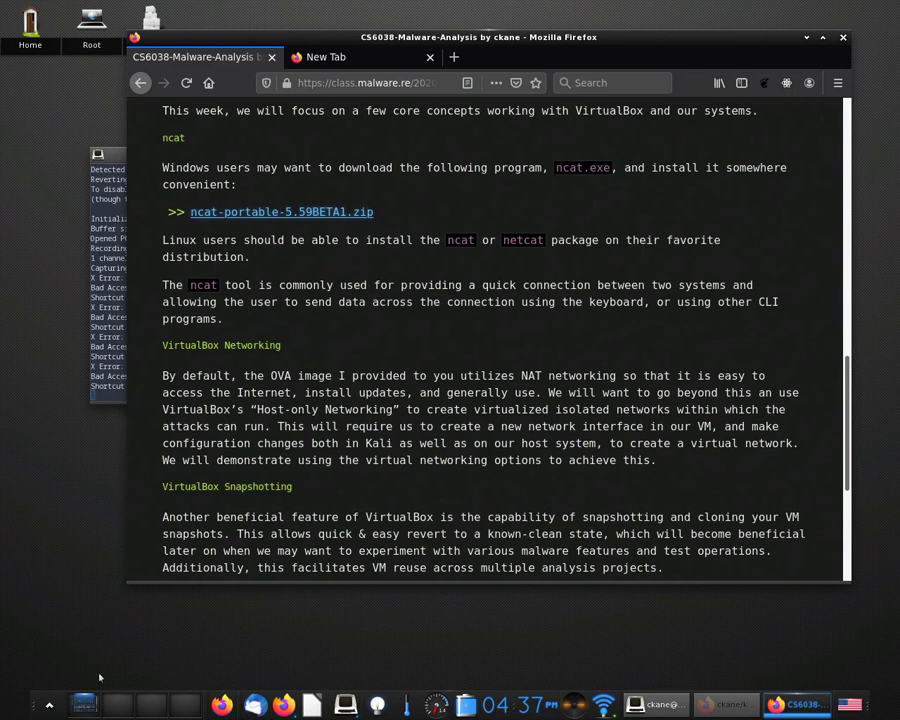
{"action": "key", "text": "alt+Tab"}
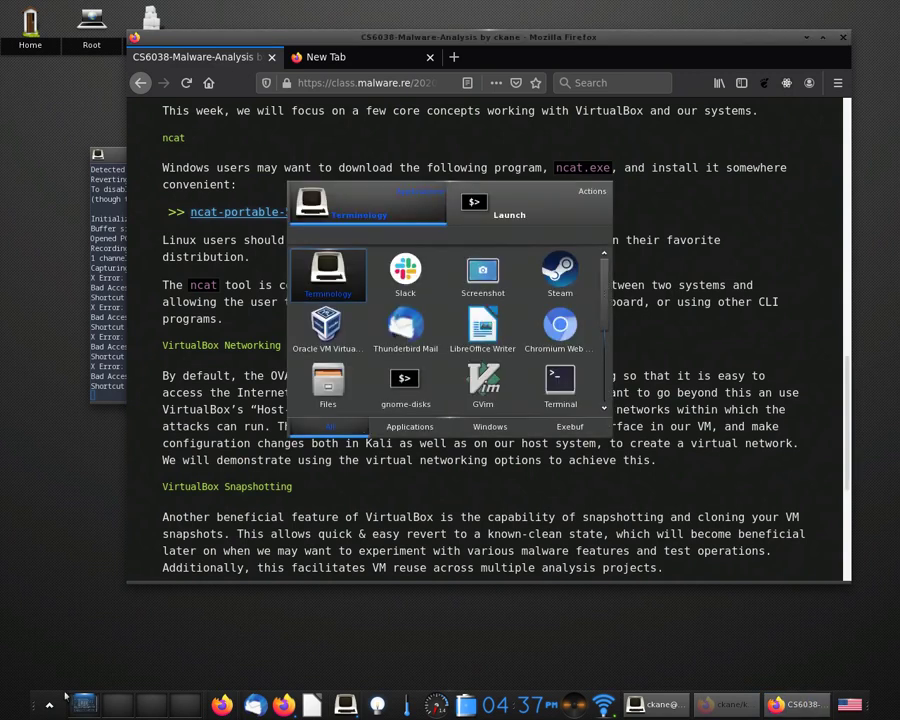
Launch VirtualBox by searching 'virtua', dismiss the 6.1.2 update notice, and raise the Manager window.
{"action": "type", "text": "virtua"}
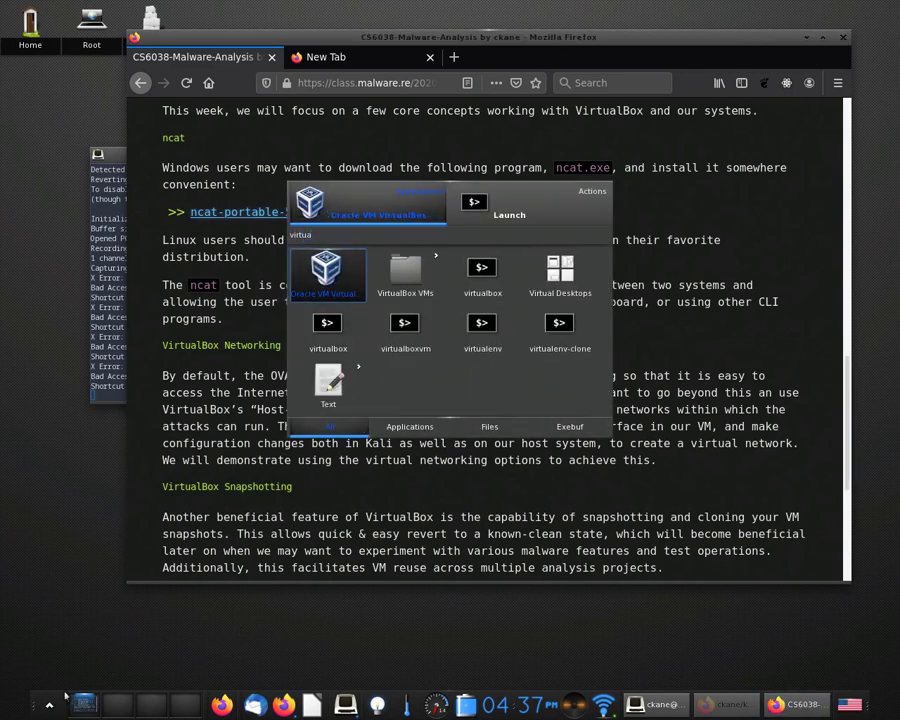
{"action": "key", "text": "Return"}
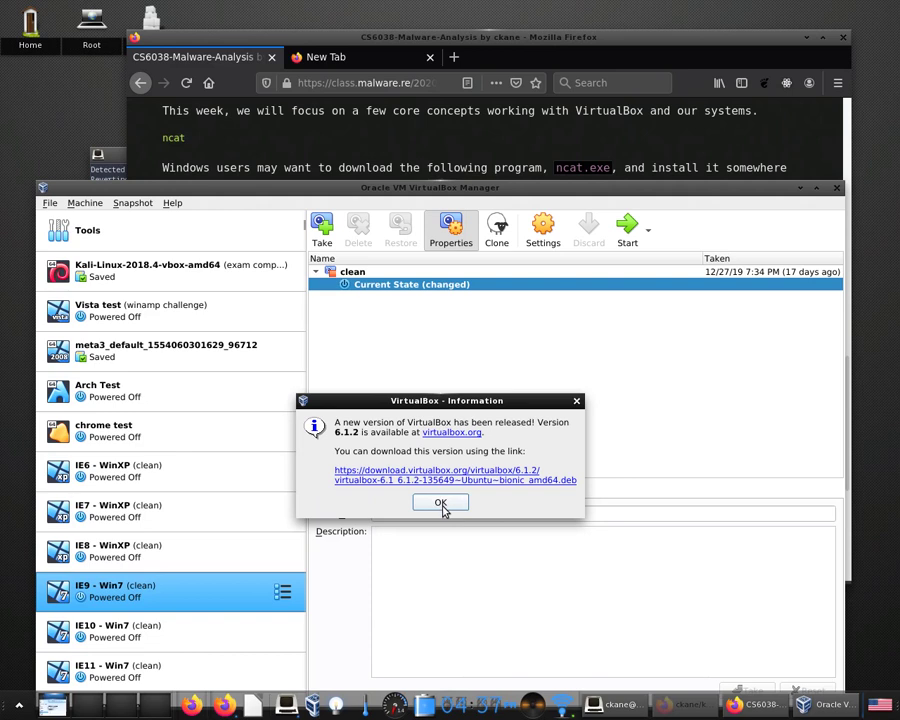
{"action": "left_click", "coordinate": [442, 506]}
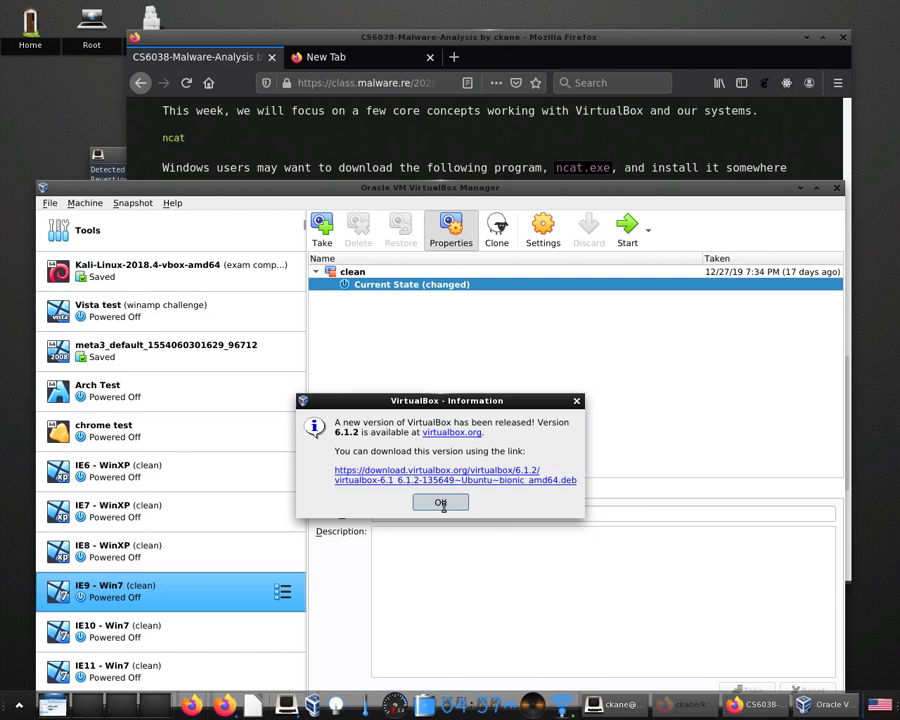
{"action": "left_click_drag", "start_coordinate": [375, 188], "coordinate": [358, 28]}
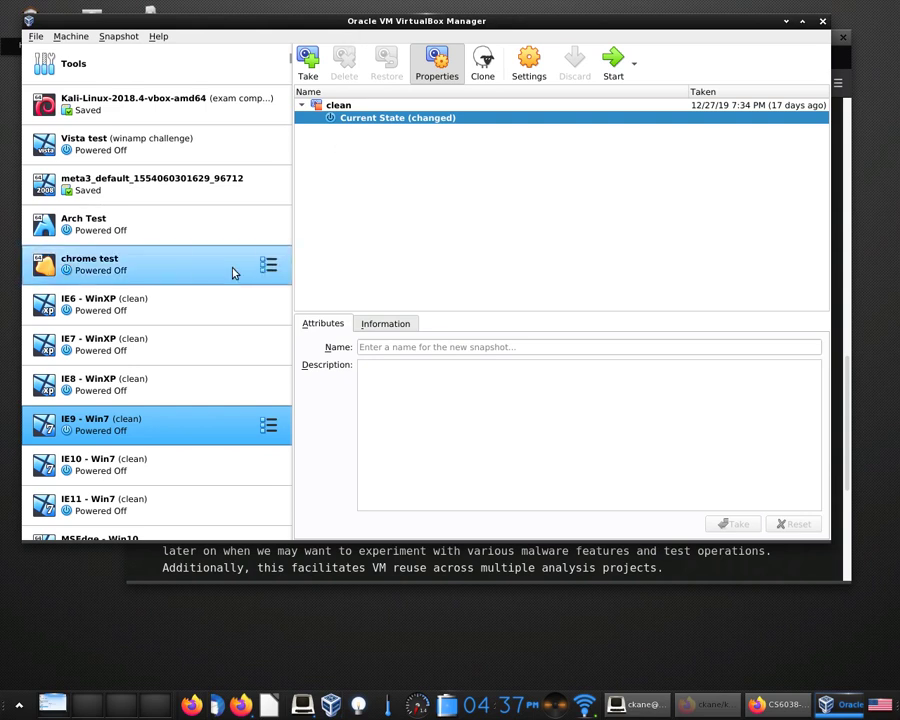
Scroll the VM list and select the Kali Rolling (2019.4) x64 (snap) machine.
{"action": "scroll", "coordinate": [157, 412], "scroll_direction": "down", "scroll_amount": 2}
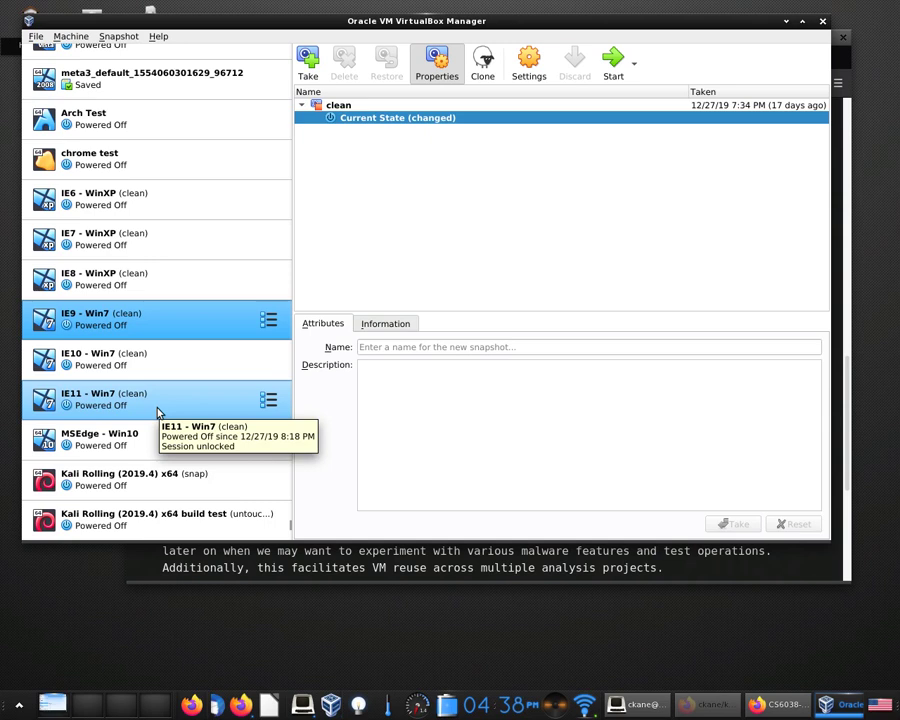
{"action": "left_click", "coordinate": [208, 492]}
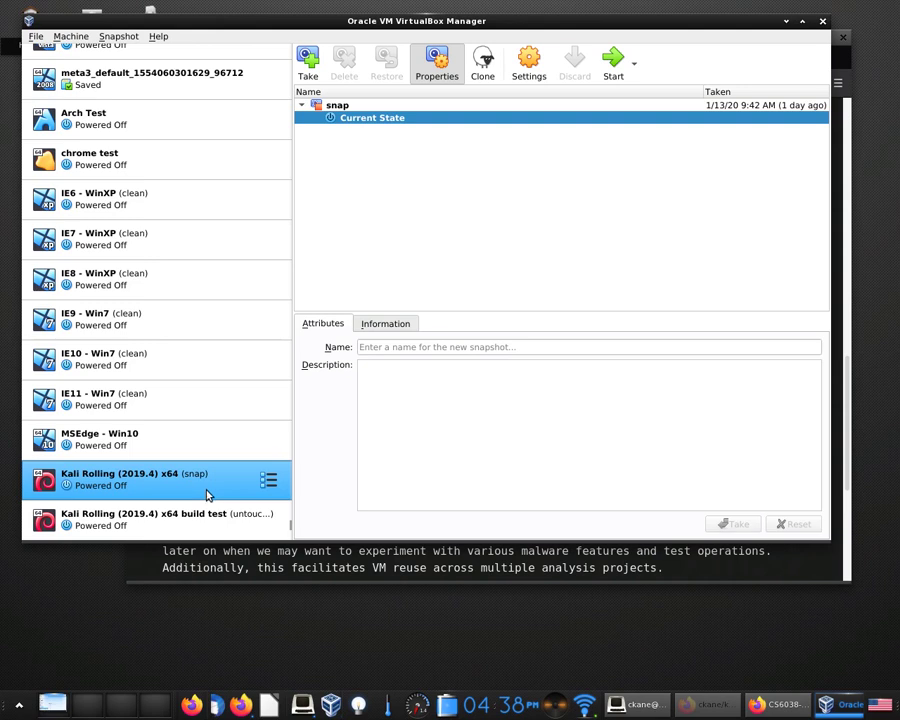
{"action": "left_click", "coordinate": [131, 528], "text": "ctrl"}
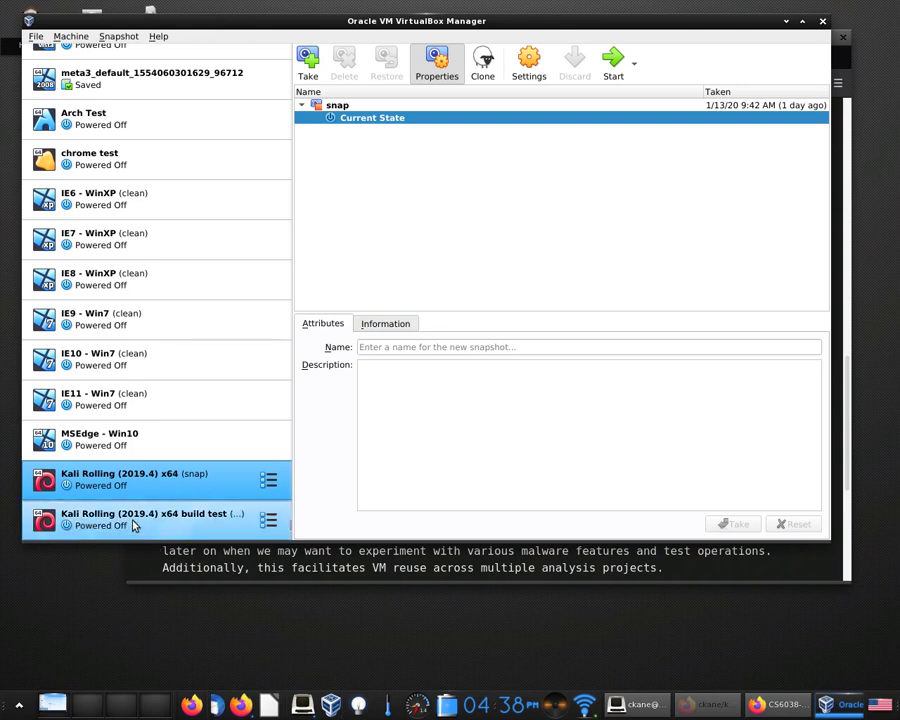
{"action": "left_click", "coordinate": [145, 487]}
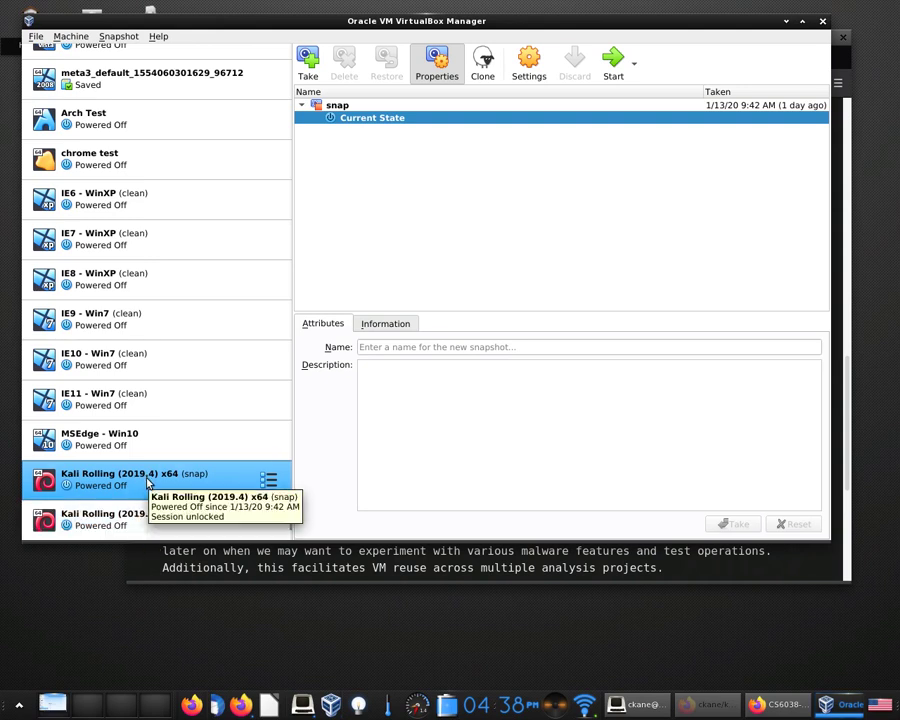
Boot the Kali Rolling snap VM, move its window up-left, and check its network adapter menu.
{"action": "double_click", "coordinate": [147, 483]}
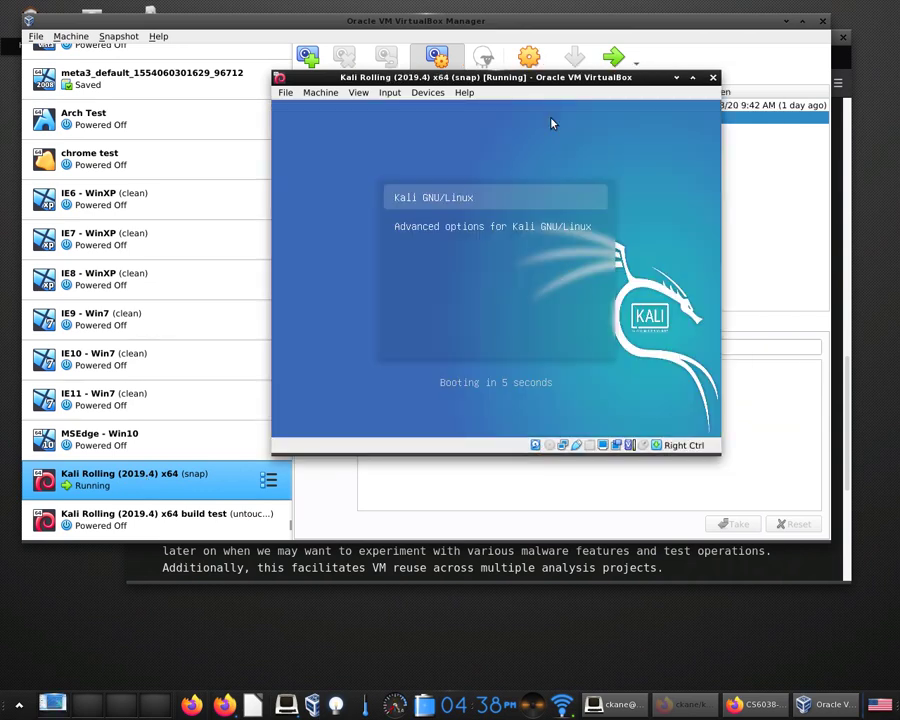
{"action": "left_click_drag", "start_coordinate": [580, 82], "coordinate": [425, 55]}
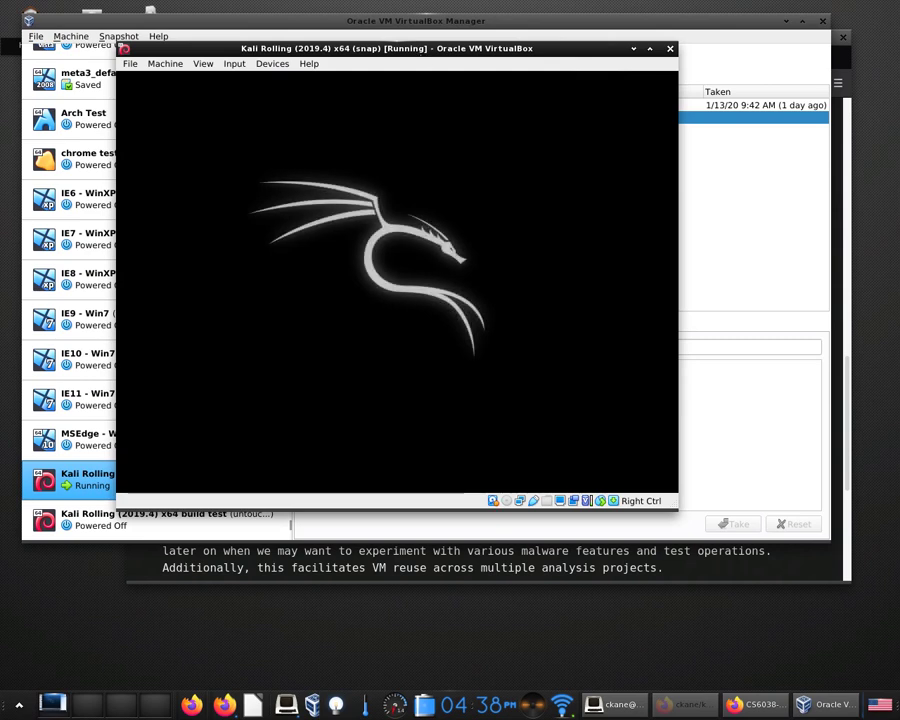
{"action": "right_click", "coordinate": [520, 502]}
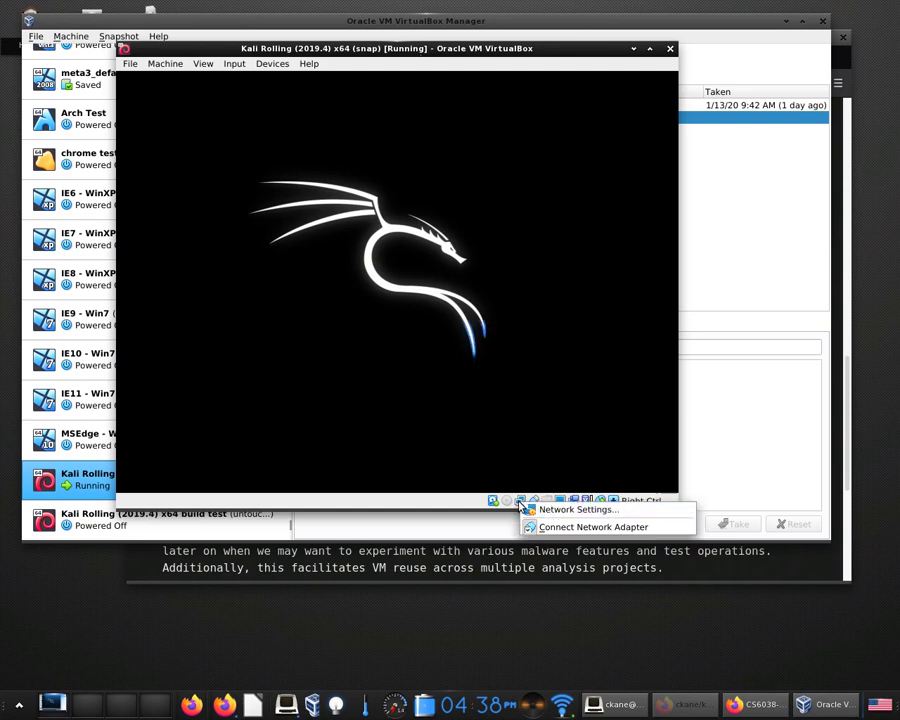
{"action": "left_click", "coordinate": [415, 503]}
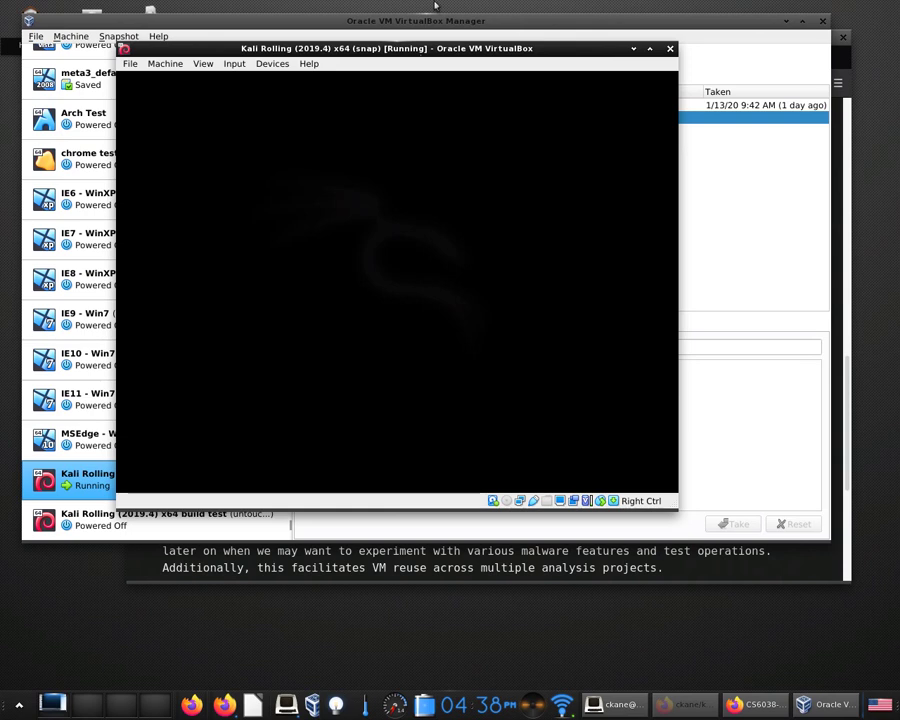
Maximize the Kali VM window, then unmaximize it and resize it smaller over the Manager.
{"action": "left_click", "coordinate": [168, 65]}
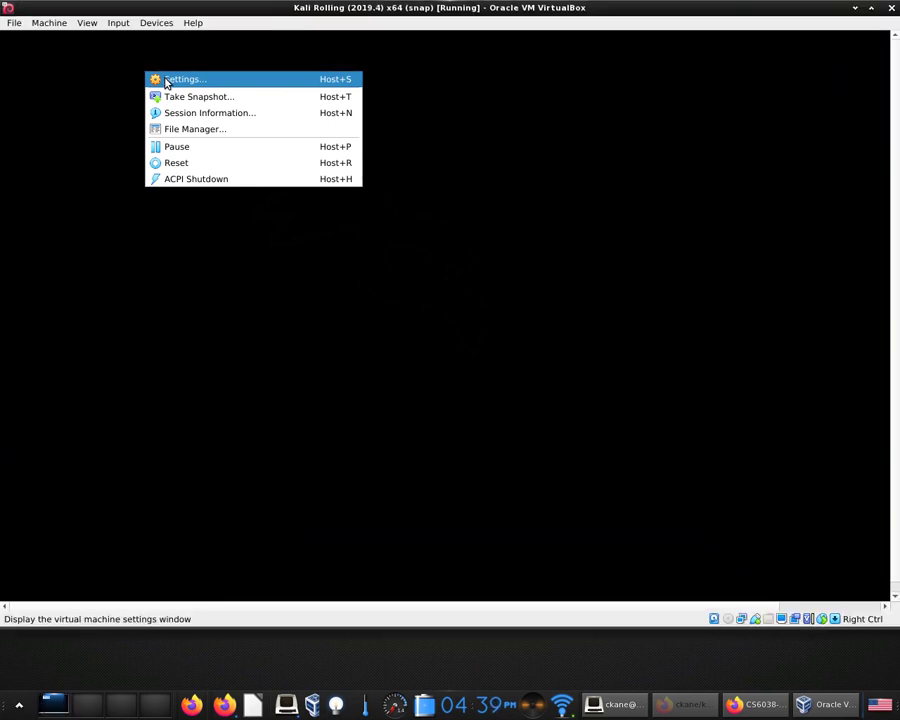
{"action": "left_click", "coordinate": [166, 80]}
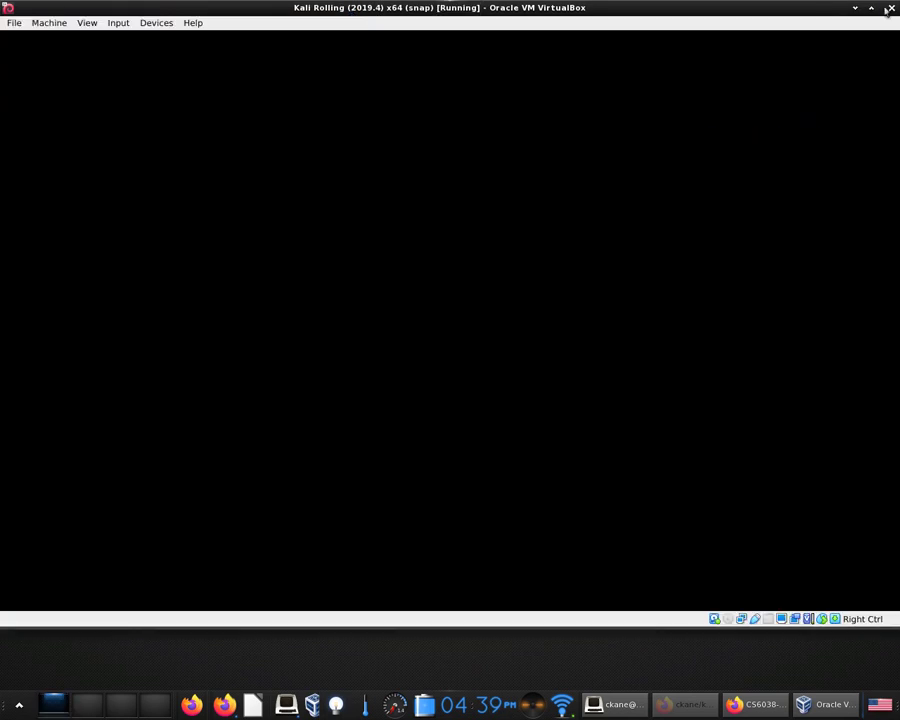
{"action": "right_click", "coordinate": [795, 9]}
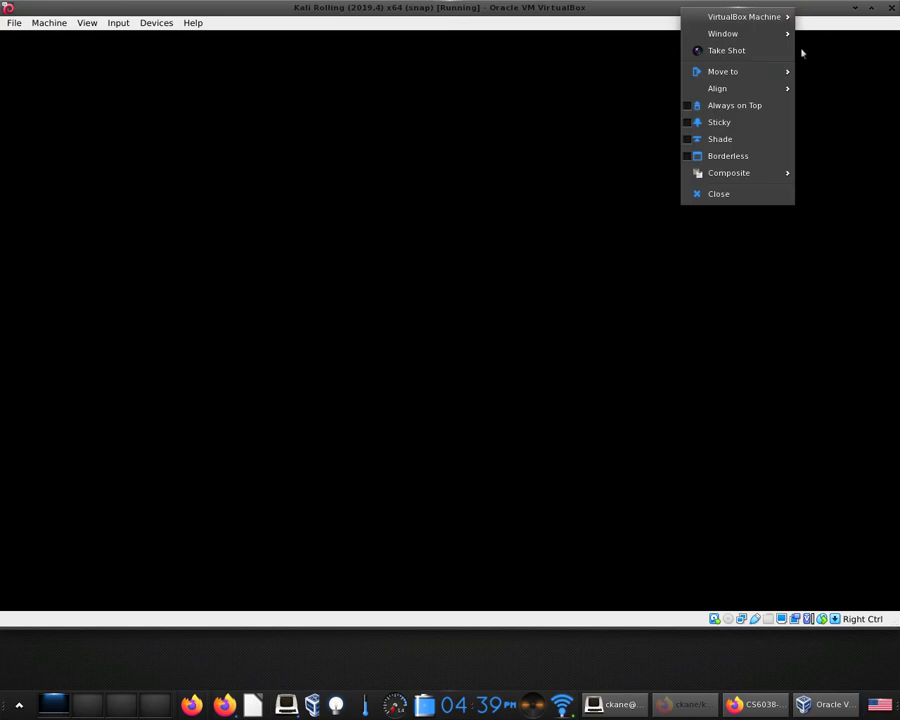
{"action": "mouse_move", "coordinate": [760, 33]}
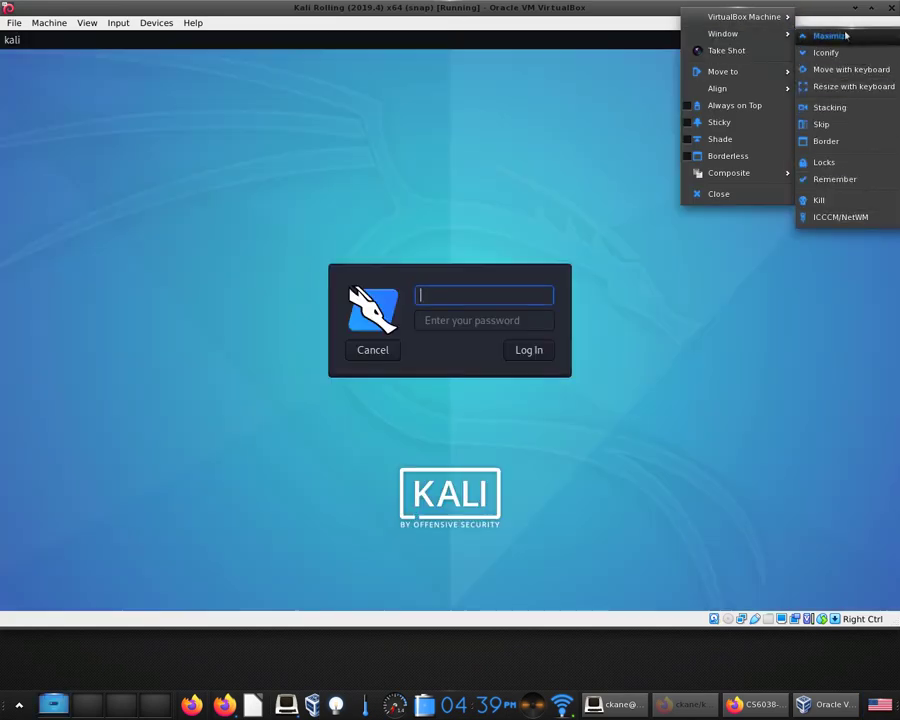
{"action": "mouse_move", "coordinate": [781, 17]}
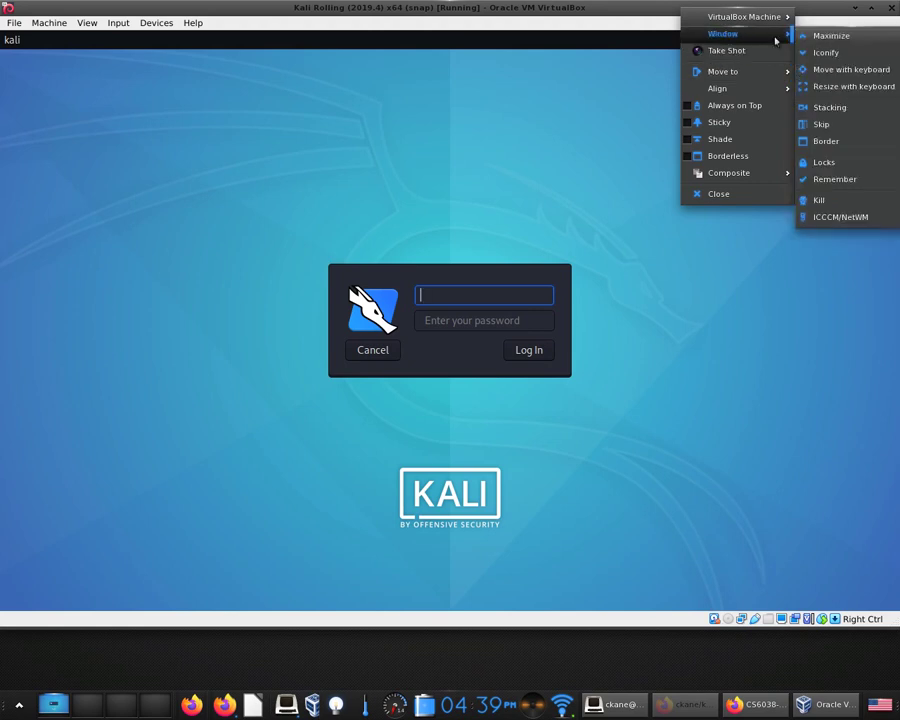
{"action": "mouse_move", "coordinate": [828, 35]}
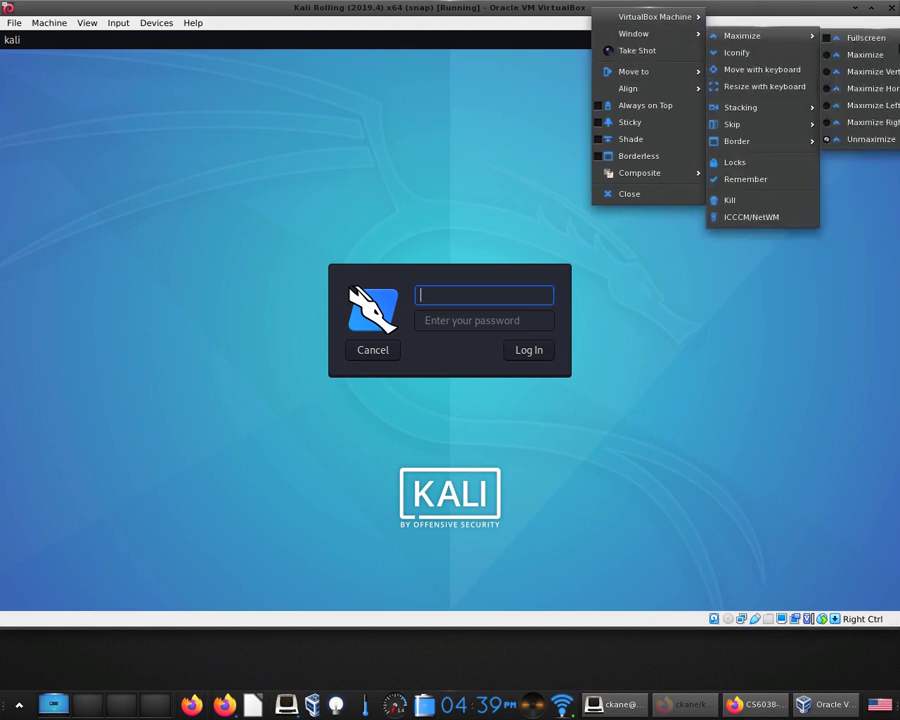
{"action": "left_click", "coordinate": [840, 139]}
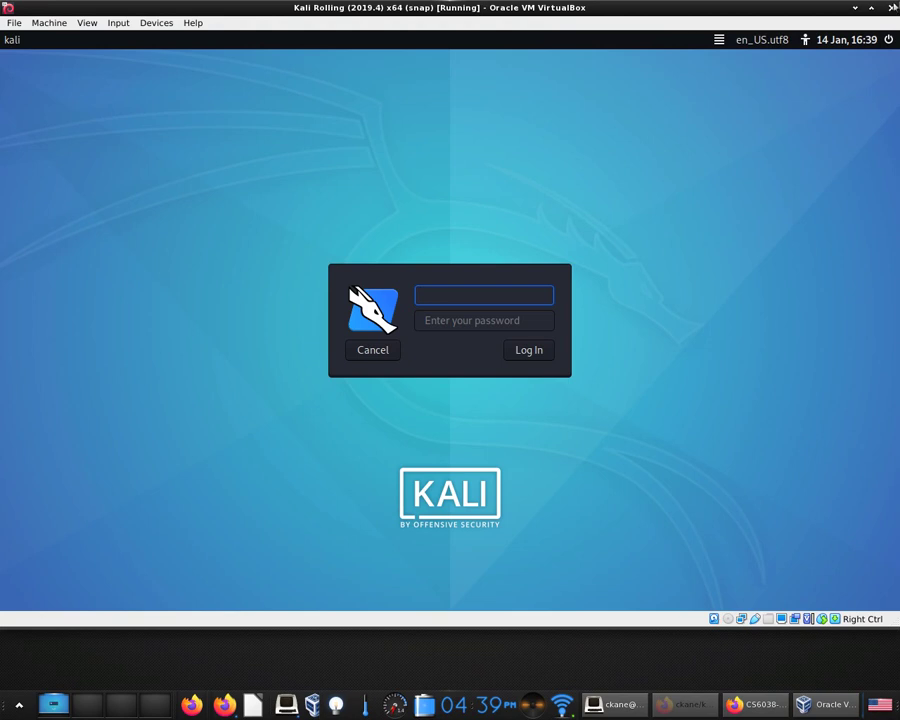
{"action": "left_click_drag", "start_coordinate": [898, 2], "coordinate": [564, 121]}
{"action": "left_click_drag", "start_coordinate": [440, 128], "coordinate": [555, 31]}
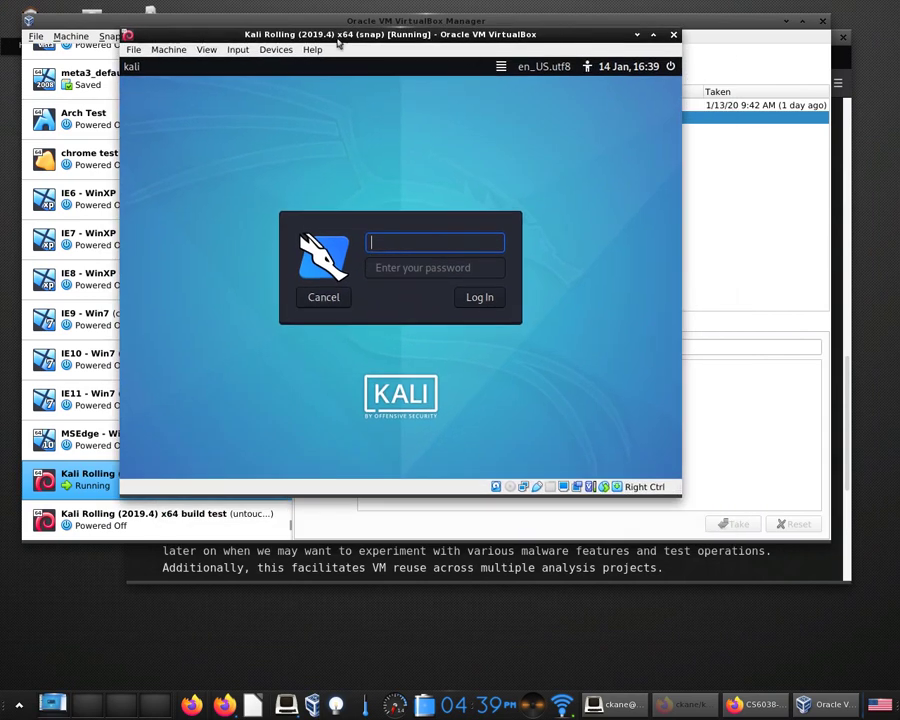
{"action": "left_click", "coordinate": [133, 49]}
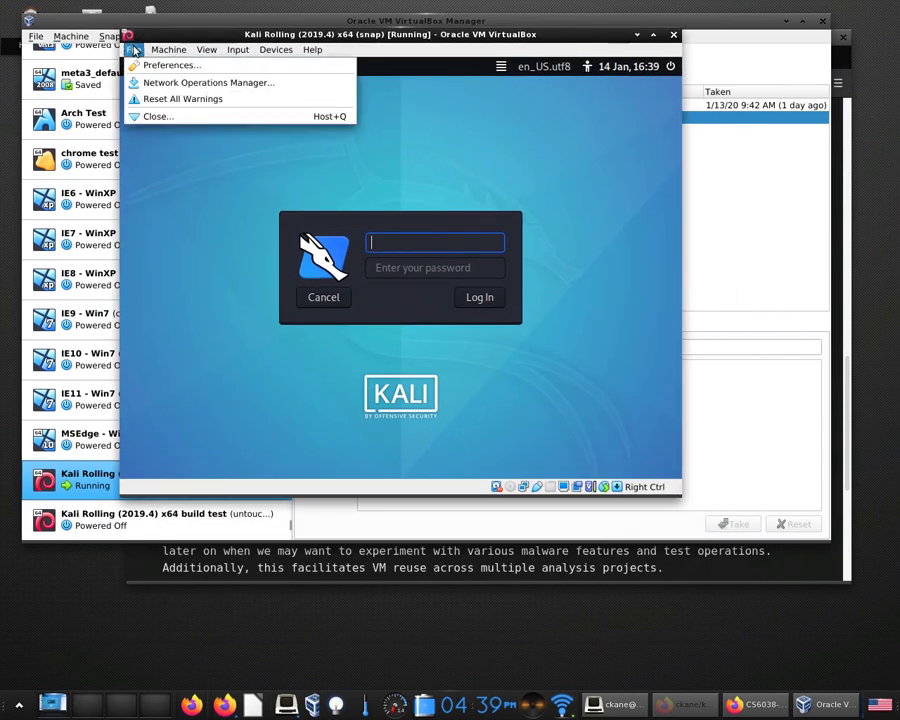
{"action": "left_click", "coordinate": [177, 66]}
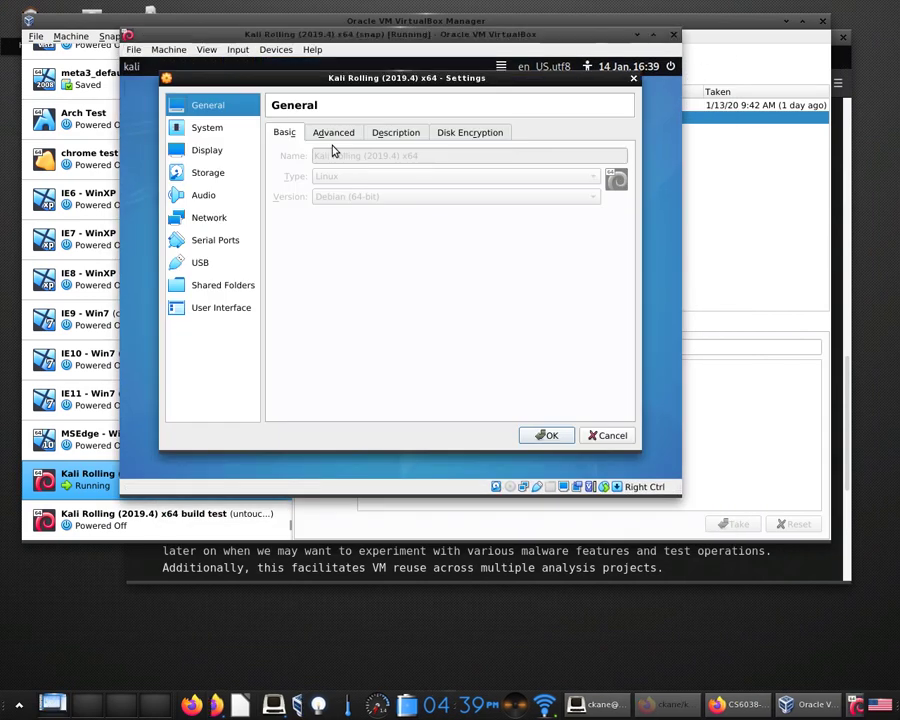
{"action": "left_click", "coordinate": [219, 129]}
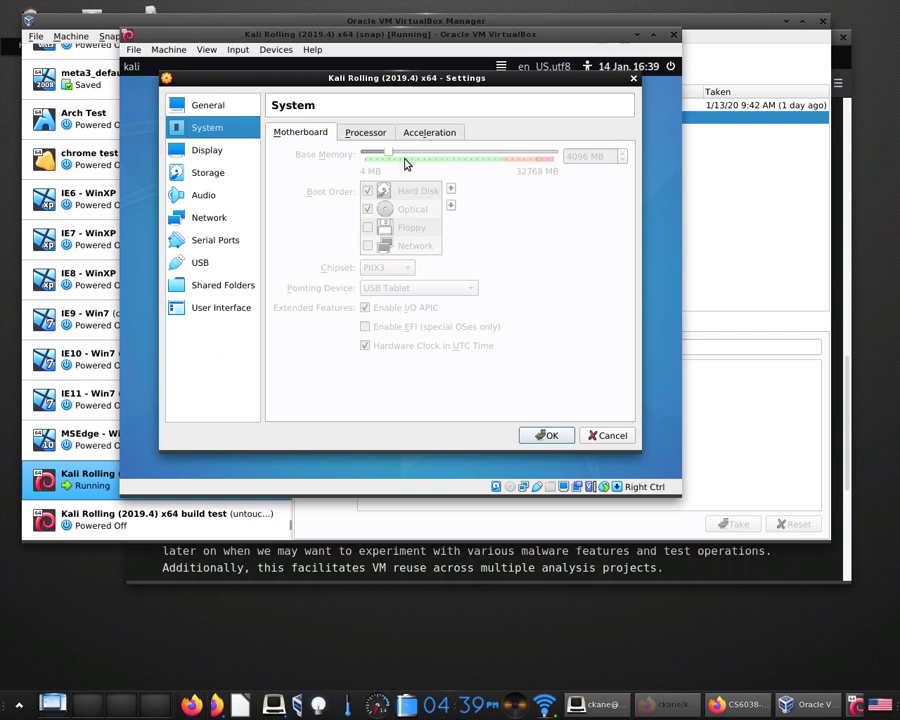
{"action": "left_click", "coordinate": [612, 436]}
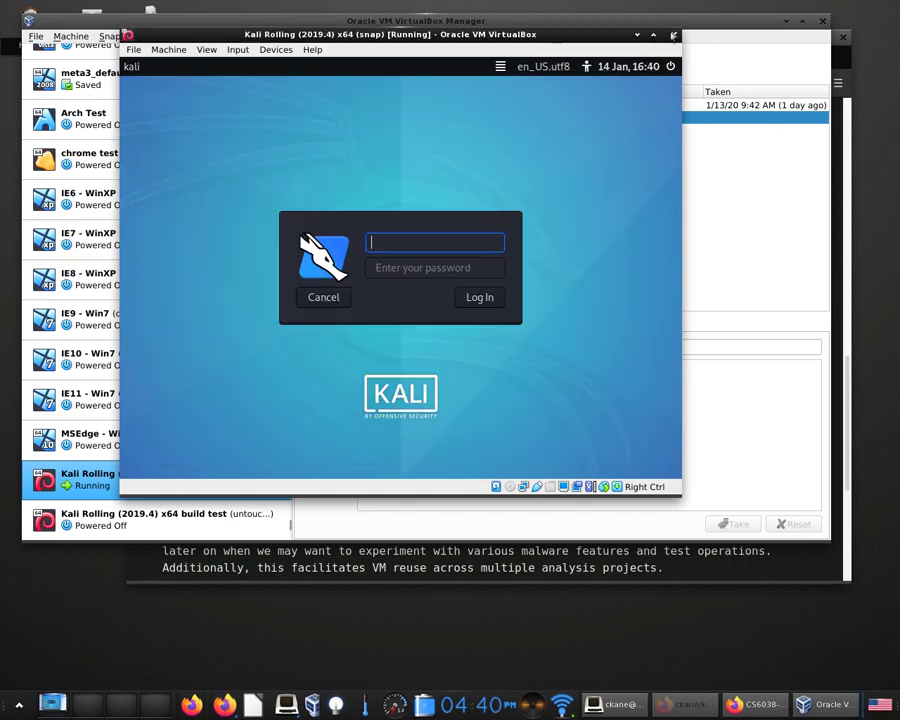
{"action": "left_click", "coordinate": [673, 34]}
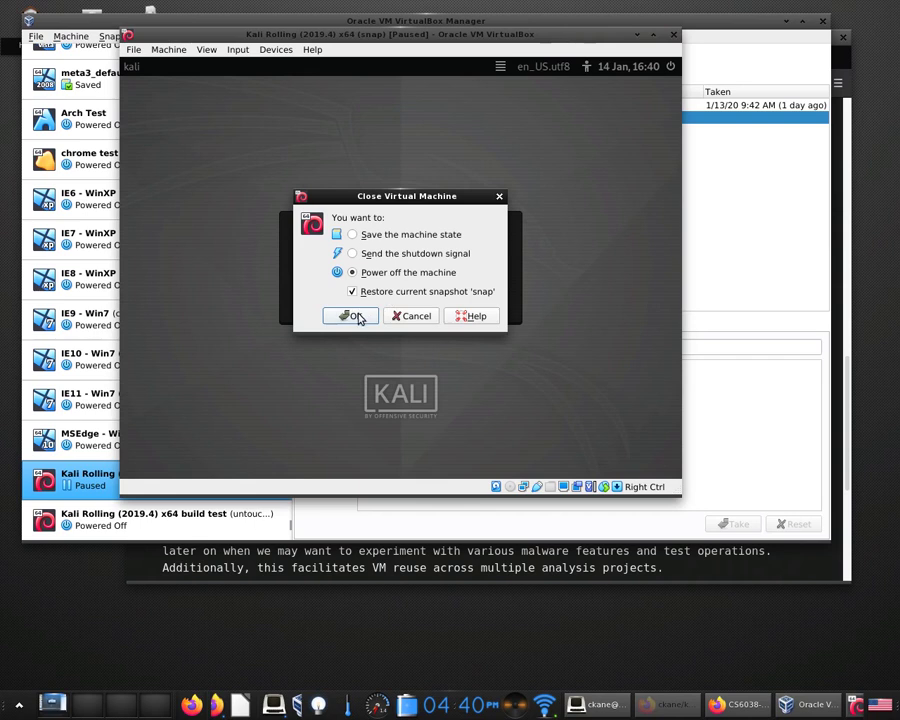
{"action": "left_click", "coordinate": [355, 315]}
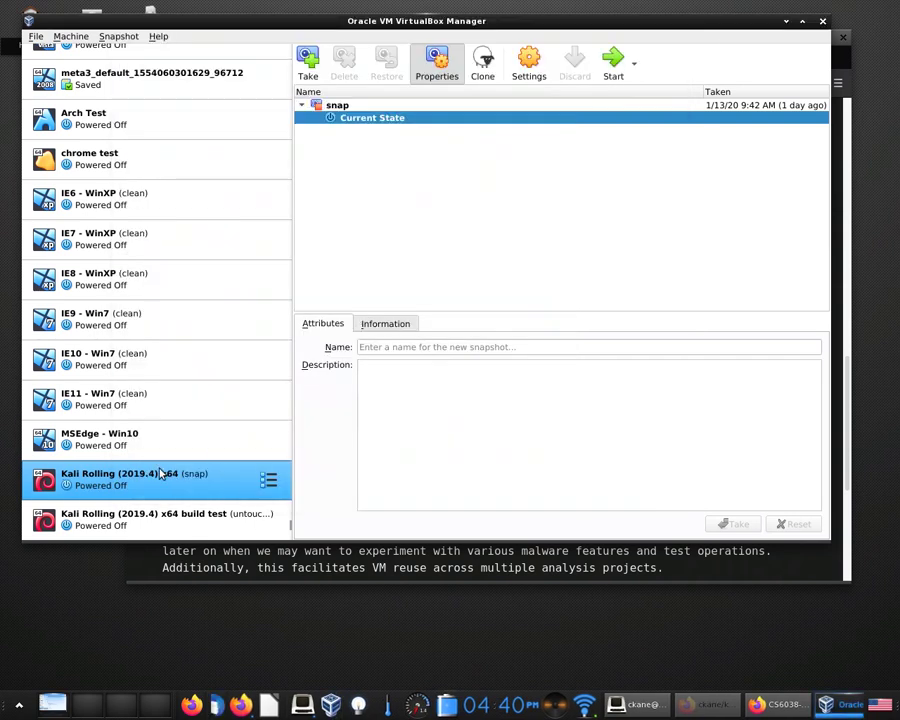
{"action": "double_click", "coordinate": [160, 474]}
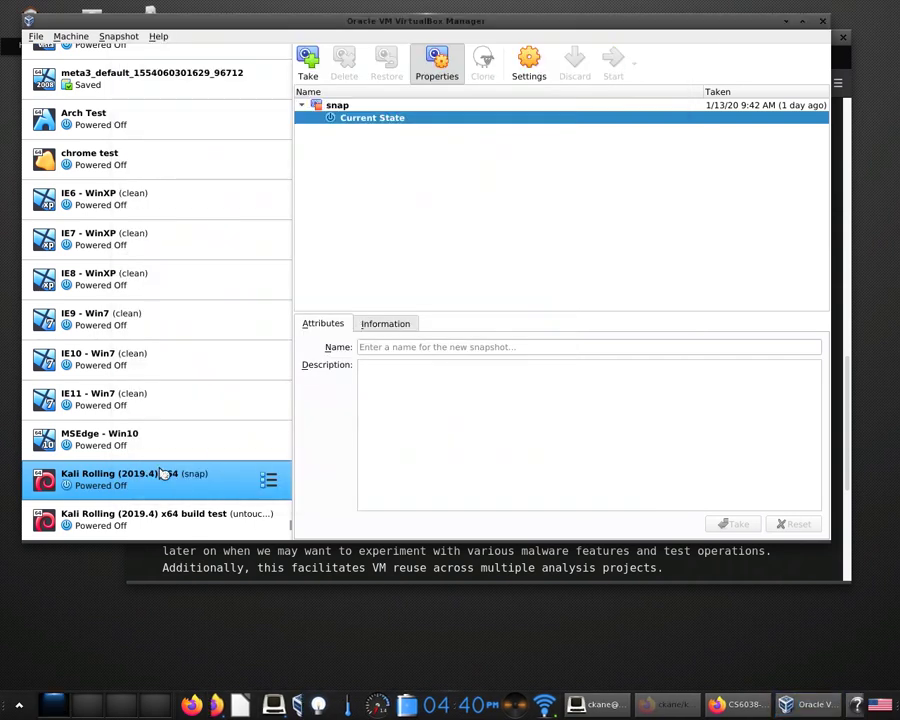
{"action": "left_click", "coordinate": [563, 36]}
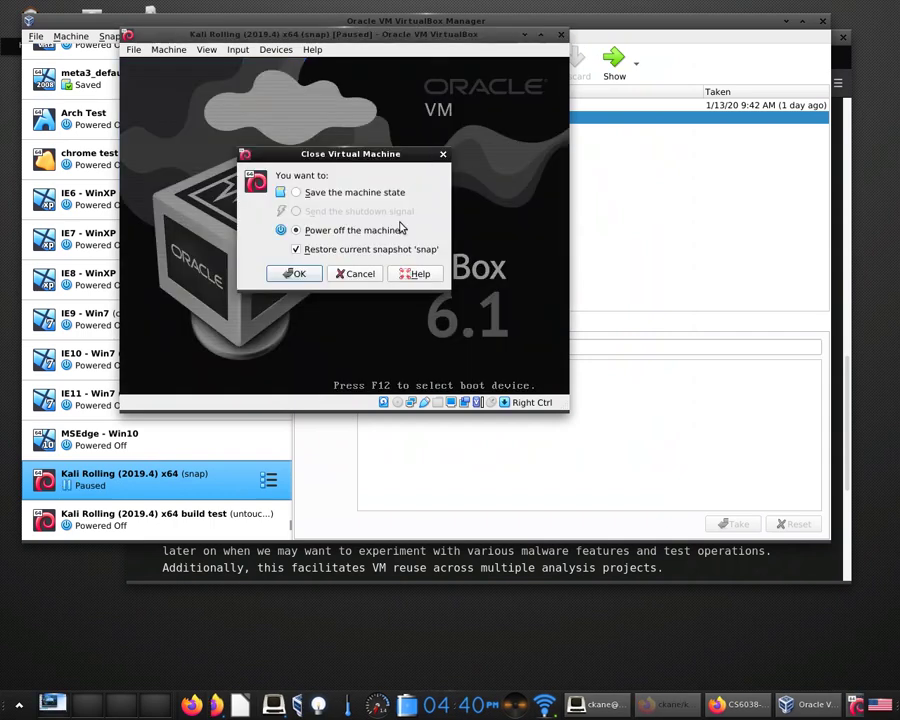
{"action": "left_click", "coordinate": [296, 272]}
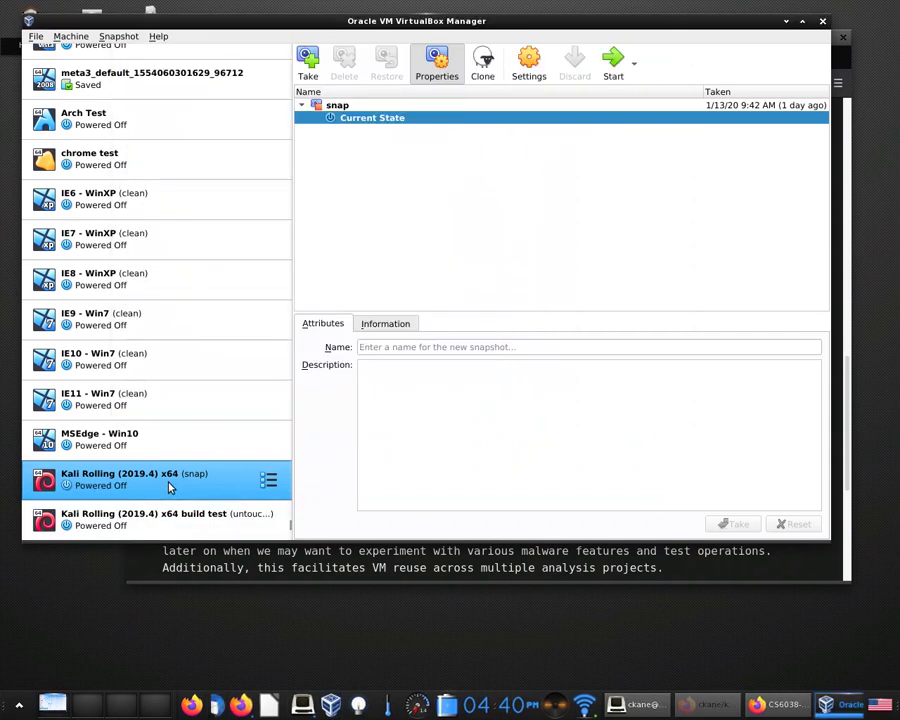
{"action": "right_click", "coordinate": [169, 488]}
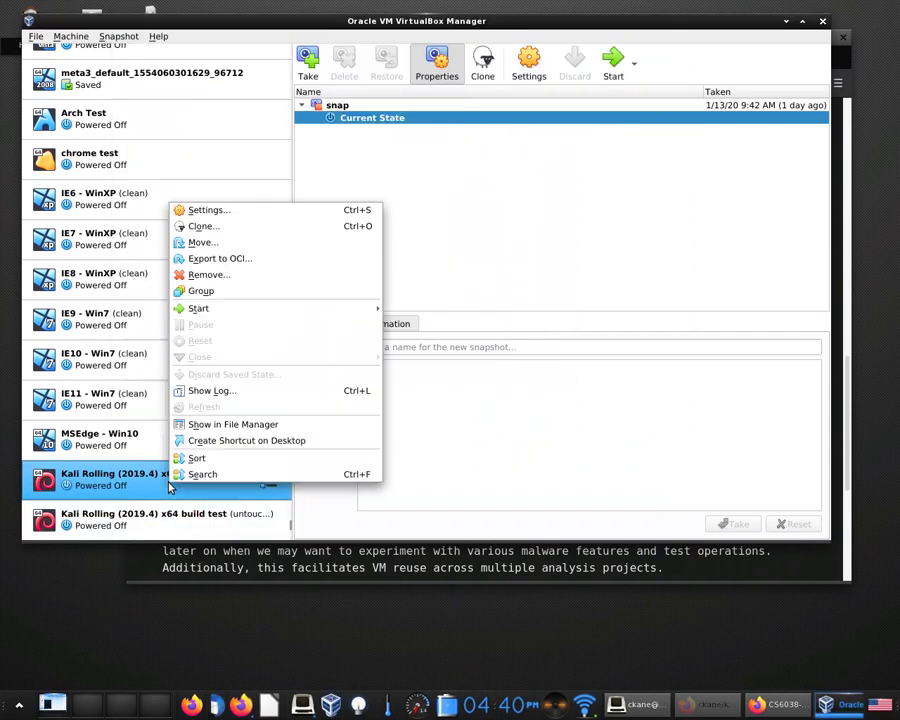
In the Kali VM's System settings, enter 2048 MB base memory, save, and view the changed state.
{"action": "left_click", "coordinate": [281, 209]}
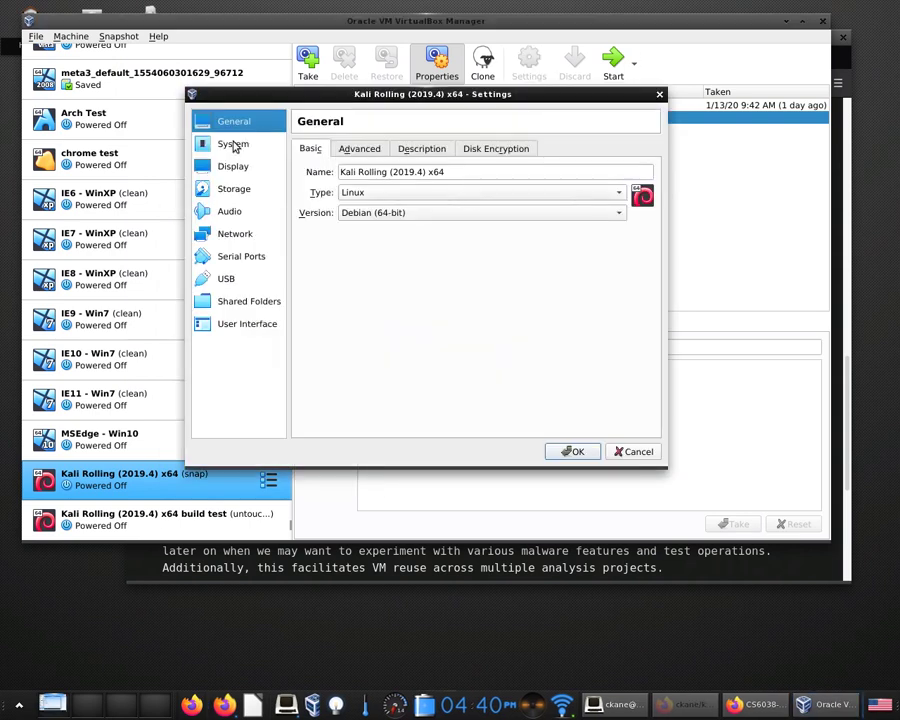
{"action": "left_click", "coordinate": [234, 143]}
{"action": "double_click", "coordinate": [604, 173]}
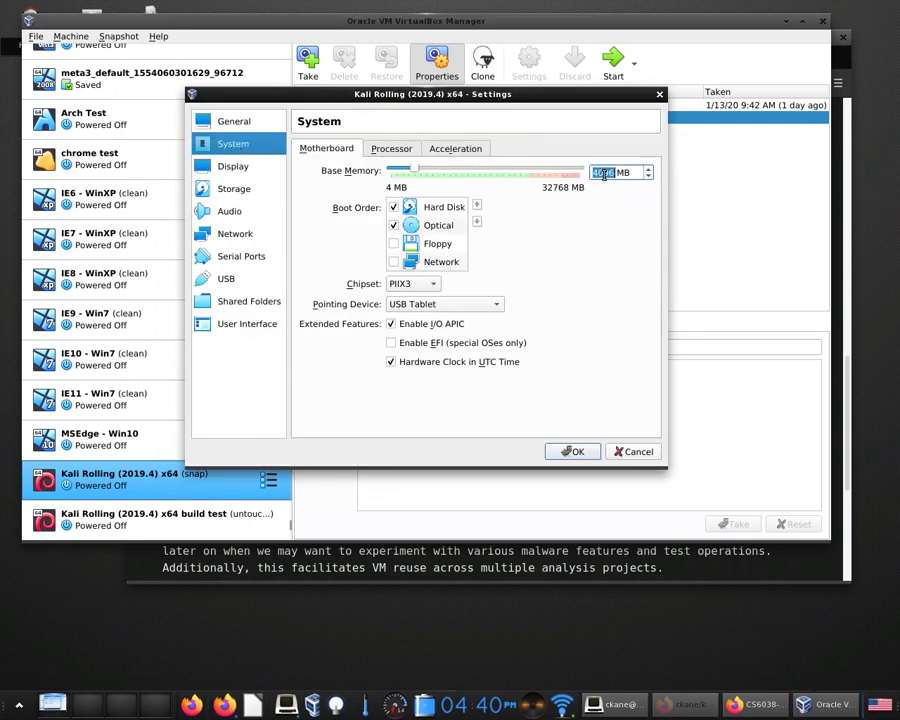
{"action": "type", "text": "2048"}
{"action": "left_click", "coordinate": [574, 451]}
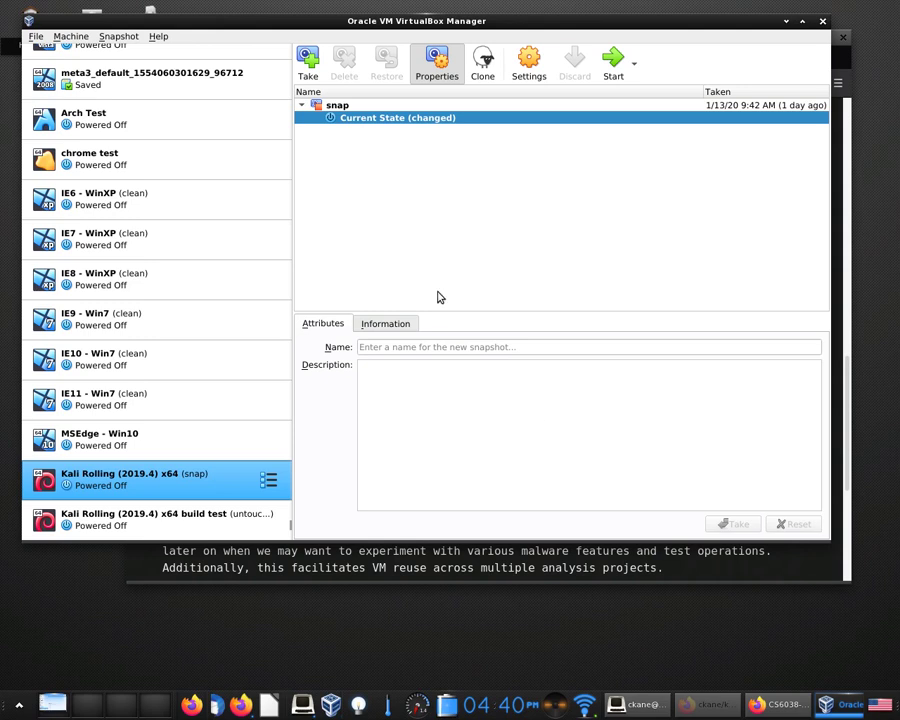
{"action": "left_click", "coordinate": [381, 118]}
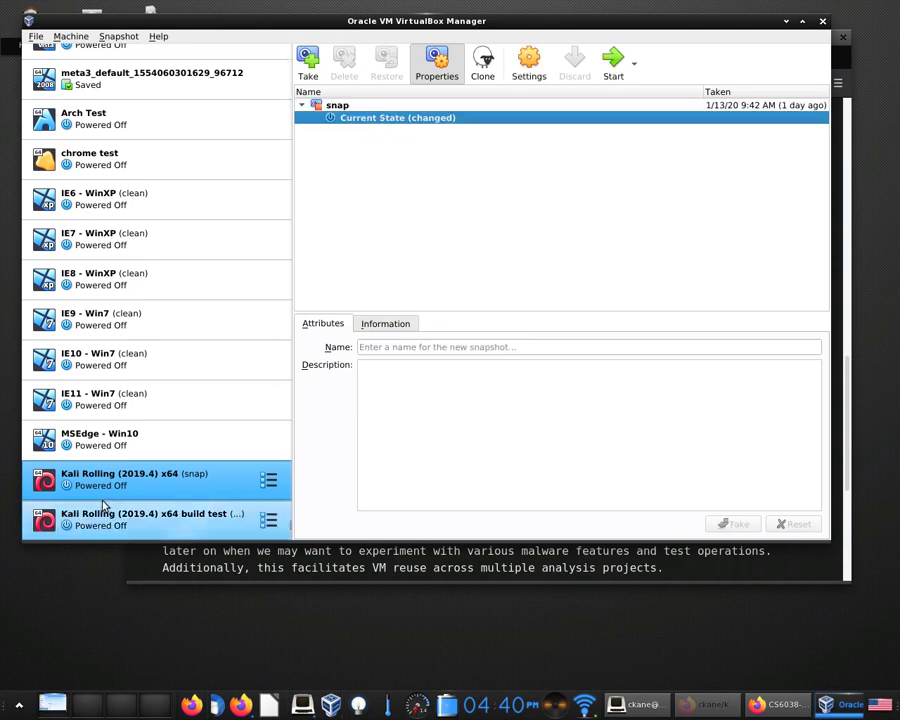
Start the Kali Rolling snap VM and boot its default GRUB entry.
{"action": "double_click", "coordinate": [139, 486]}
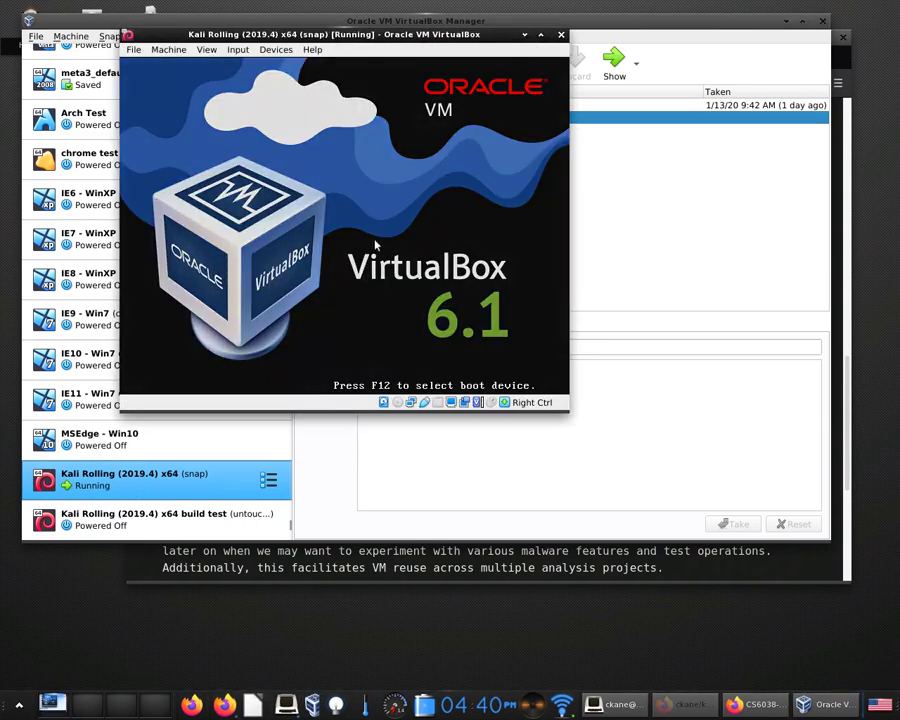
{"action": "key", "text": "Return"}
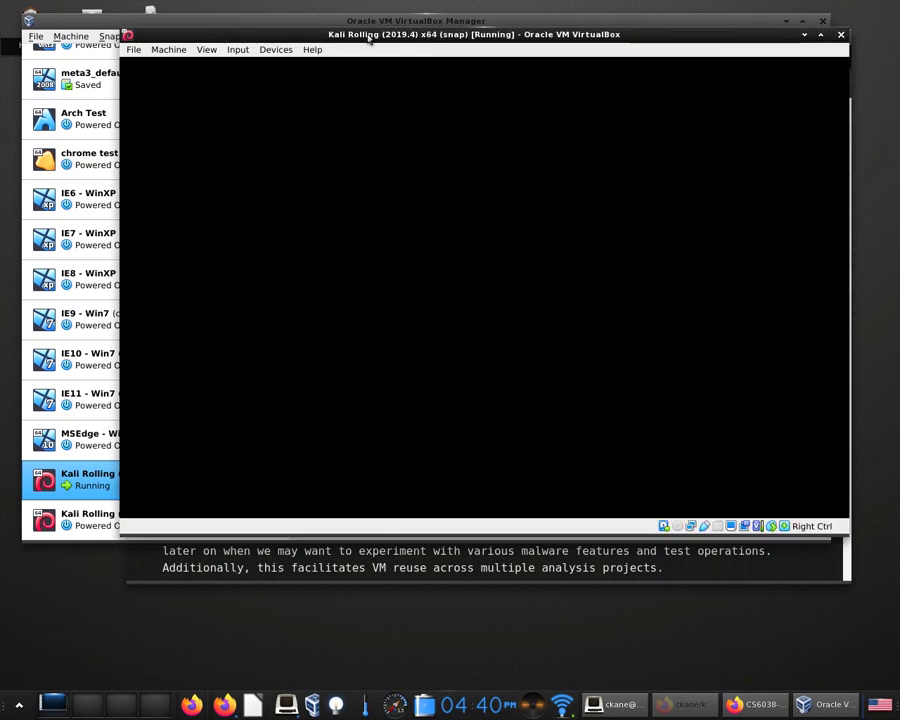
Log in to Kali as root with the account password, then nudge the VM window left.
{"action": "type", "text": "root"}
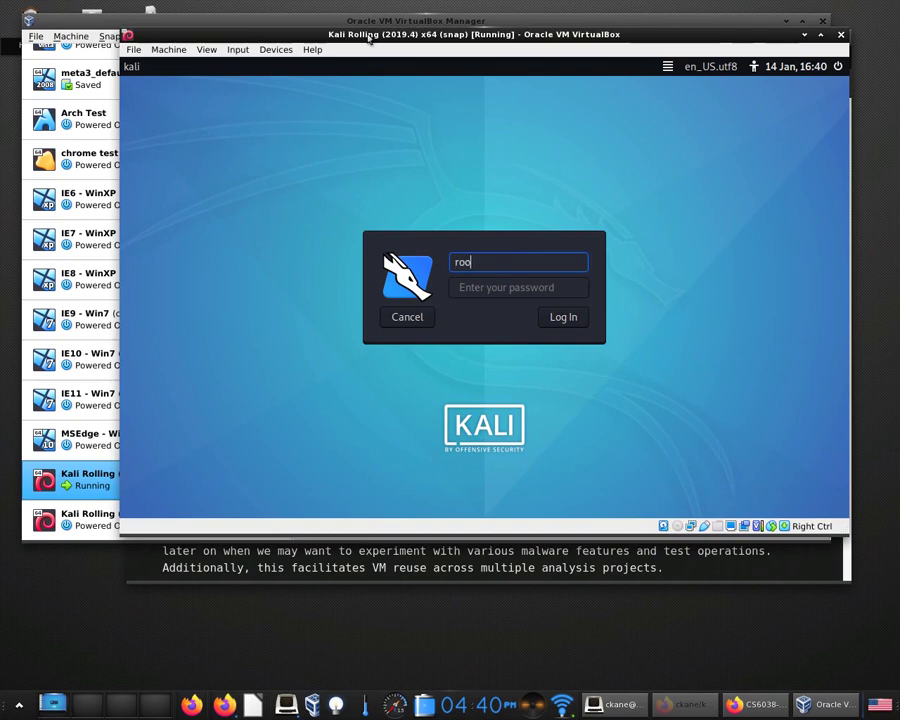
{"action": "key", "text": "Return"}
{"action": "type", "text": "toor"}
{"action": "key", "text": "Return"}
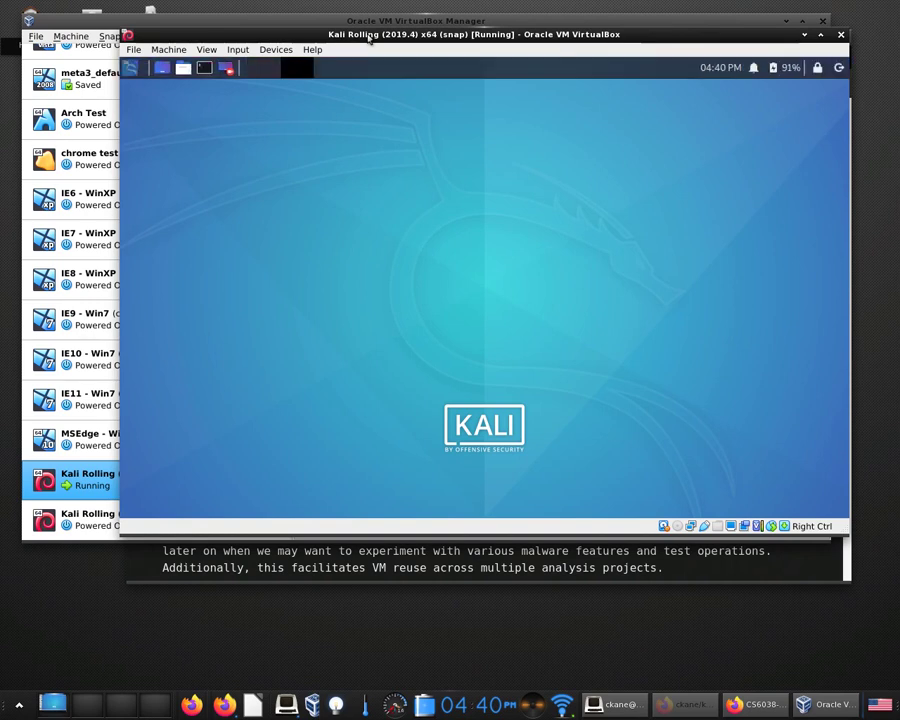
{"action": "left_click_drag", "start_coordinate": [301, 30], "coordinate": [271, 33]}
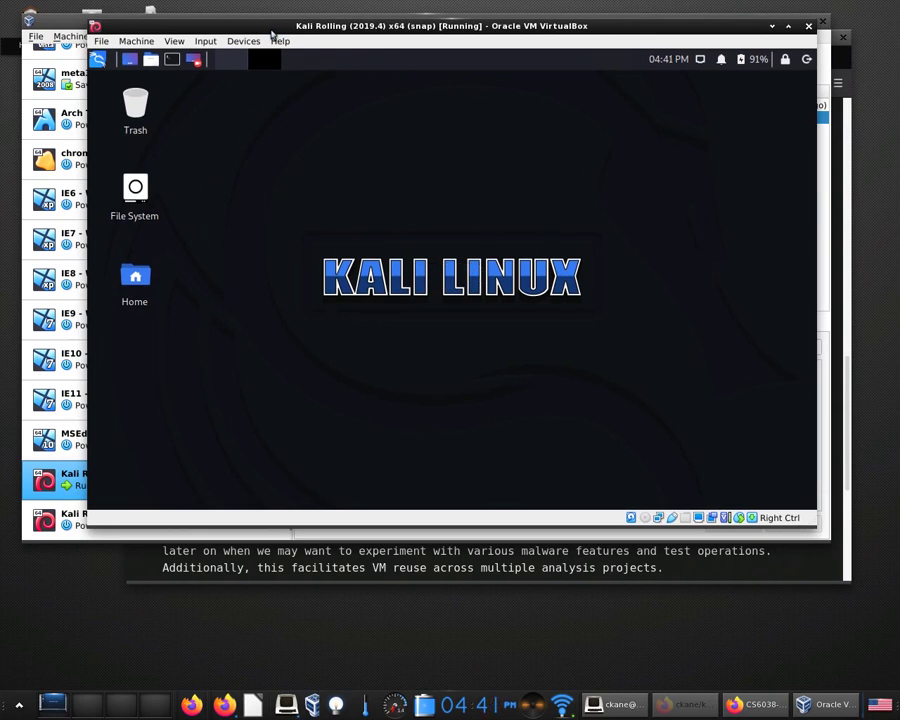
Open Kali's Log Out prompt and cancel it, then bring up the Close Virtual Machine dialog.
{"action": "left_click", "coordinate": [805, 58]}
{"action": "left_click", "coordinate": [775, 88]}
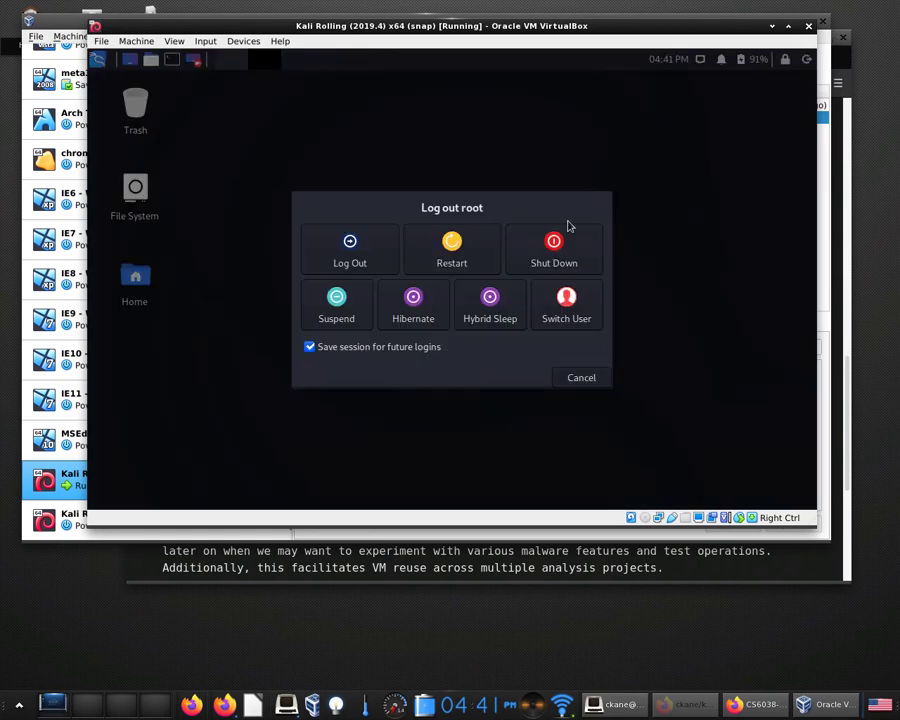
{"action": "left_click", "coordinate": [595, 380]}
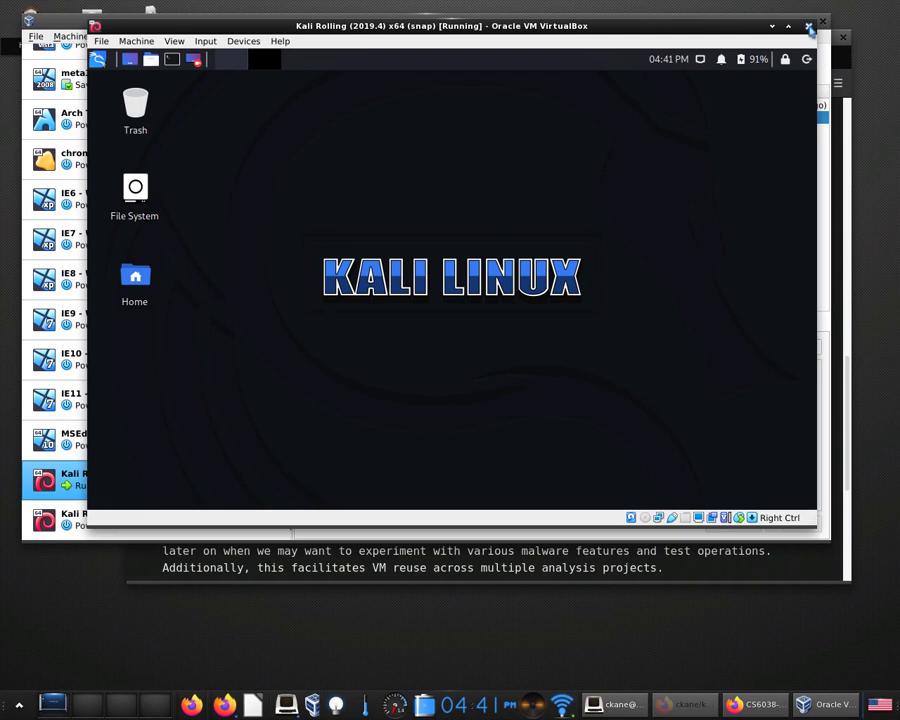
{"action": "left_click", "coordinate": [810, 28]}
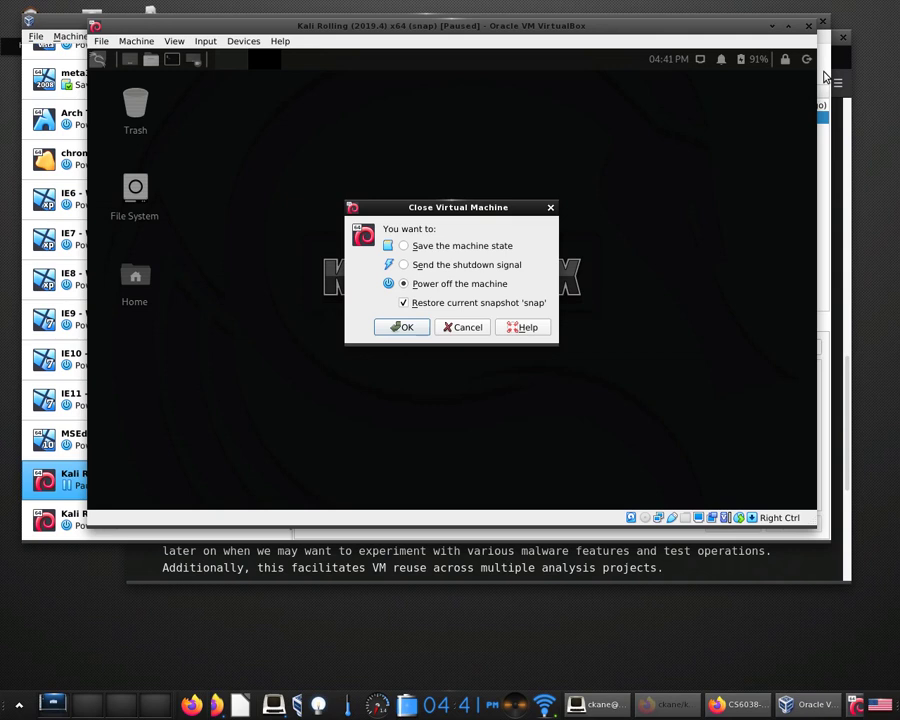
Cancel the Close Virtual Machine dialog and browse the File, Machine, View and Devices menus.
{"action": "left_click", "coordinate": [481, 328]}
{"action": "left_click", "coordinate": [101, 41]}
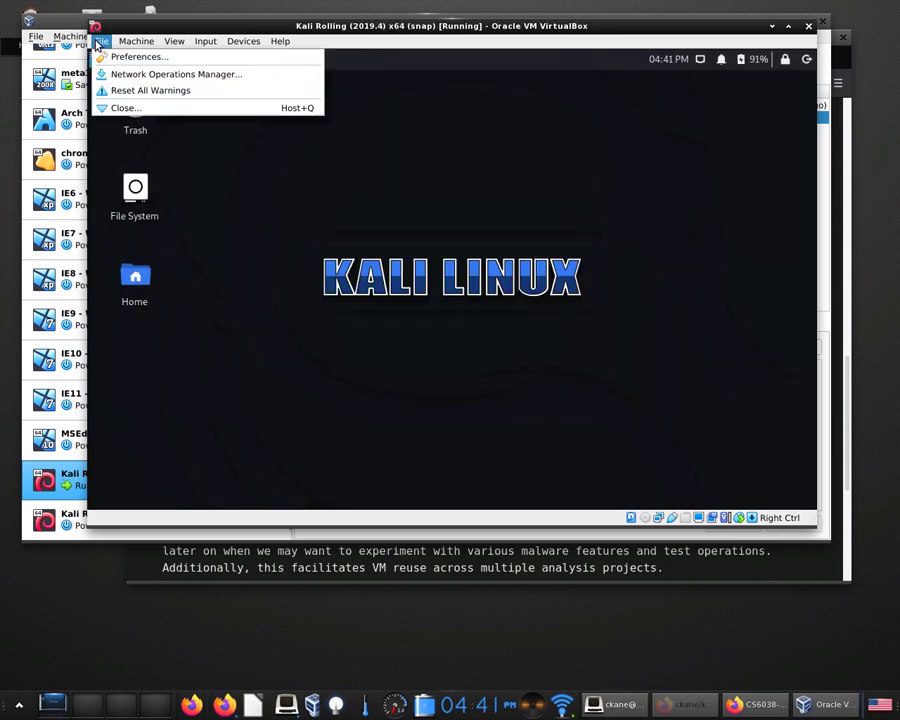
{"action": "mouse_move", "coordinate": [132, 42]}
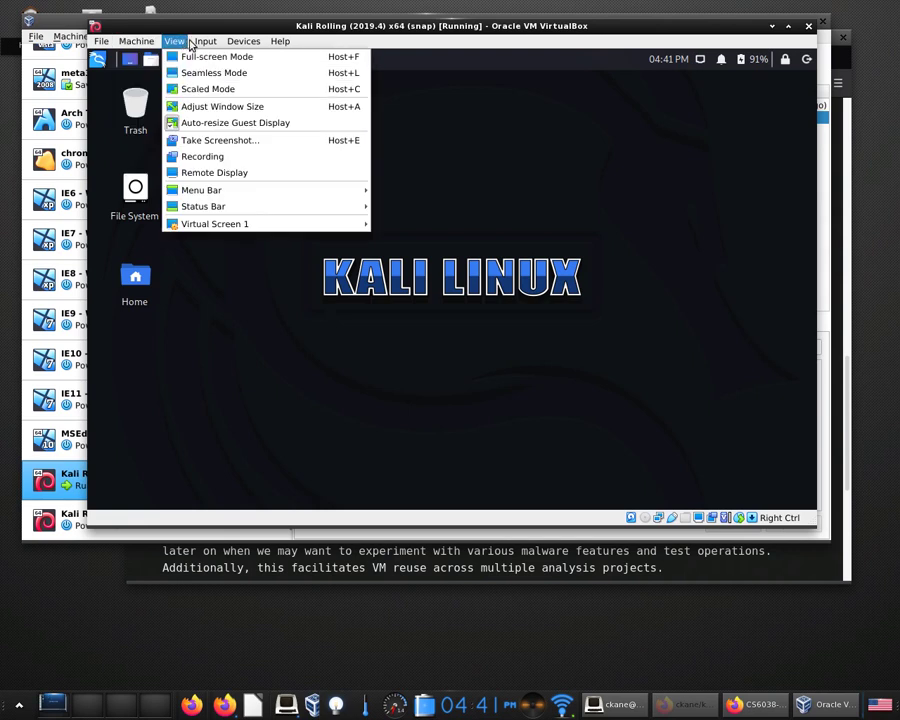
{"action": "mouse_move", "coordinate": [237, 46]}
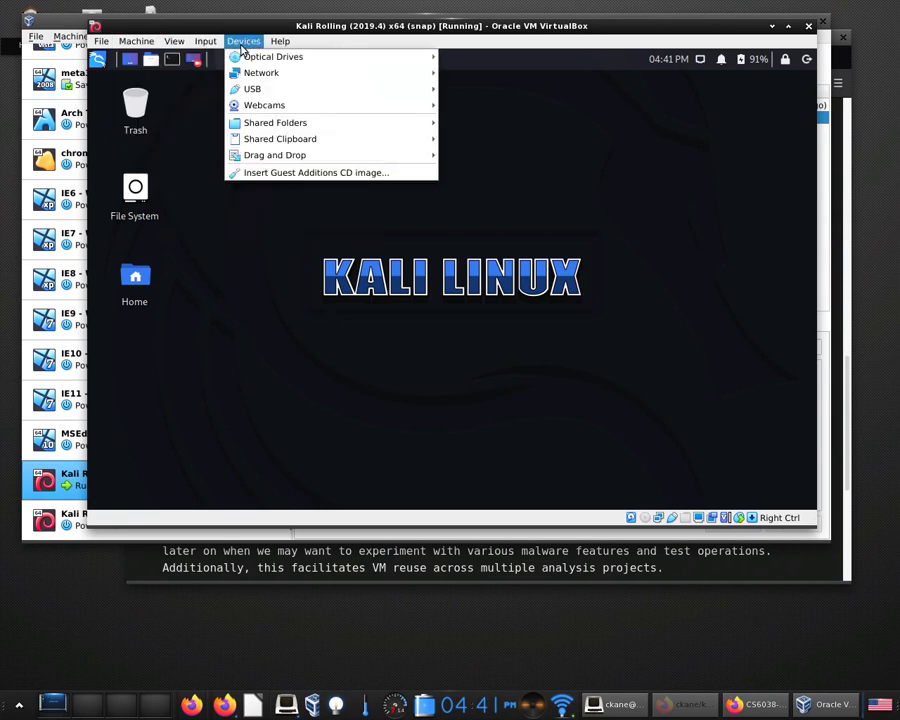
{"action": "left_click", "coordinate": [240, 40]}
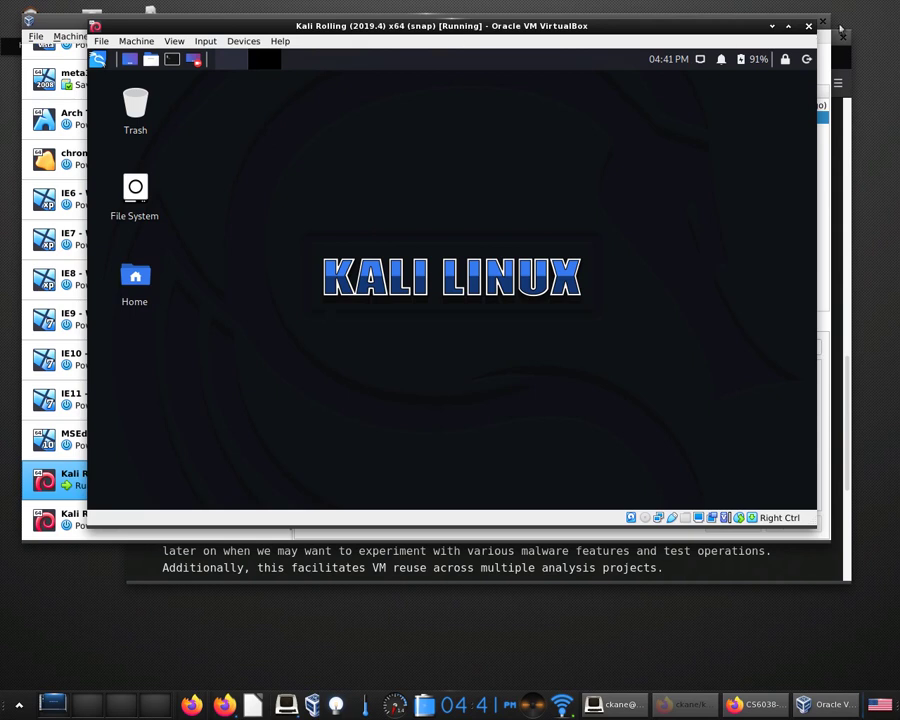
Close the Kali VM window, choosing to save the machine state.
{"action": "left_click", "coordinate": [808, 26]}
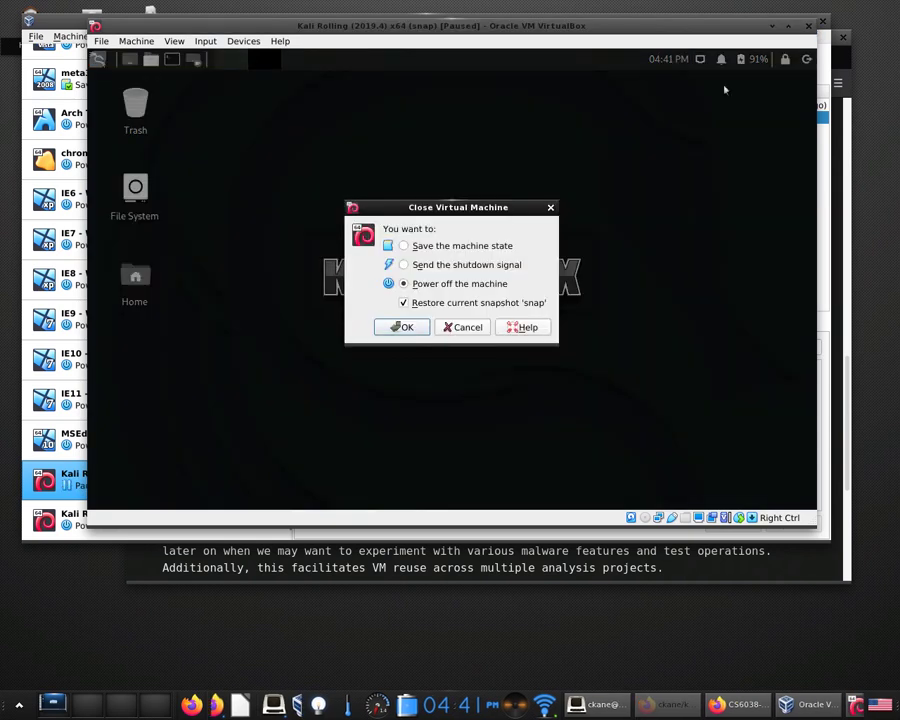
{"action": "left_click", "coordinate": [449, 247]}
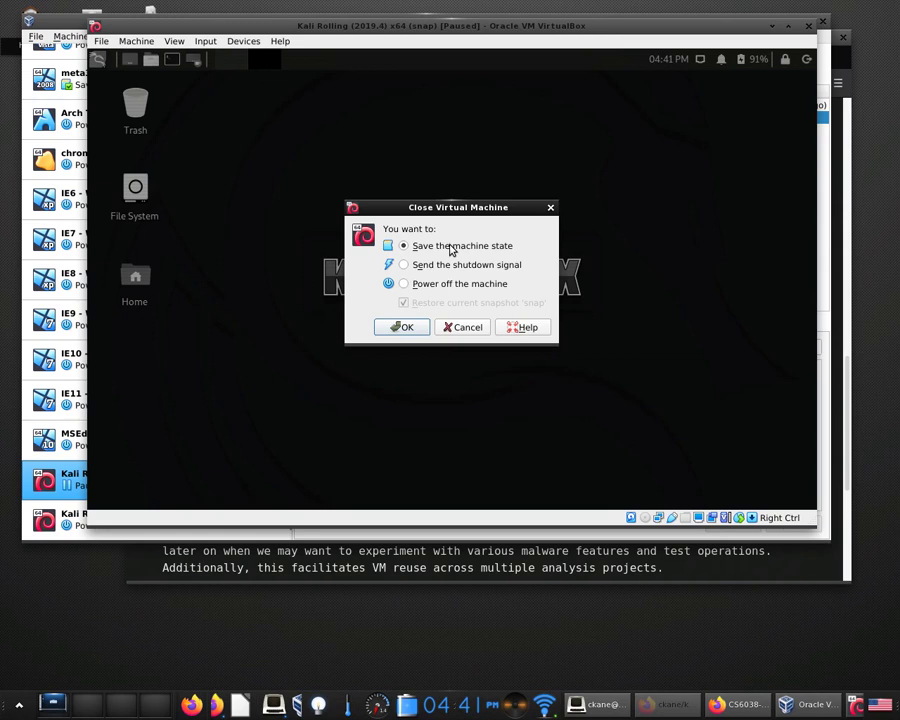
{"action": "left_click", "coordinate": [401, 328]}
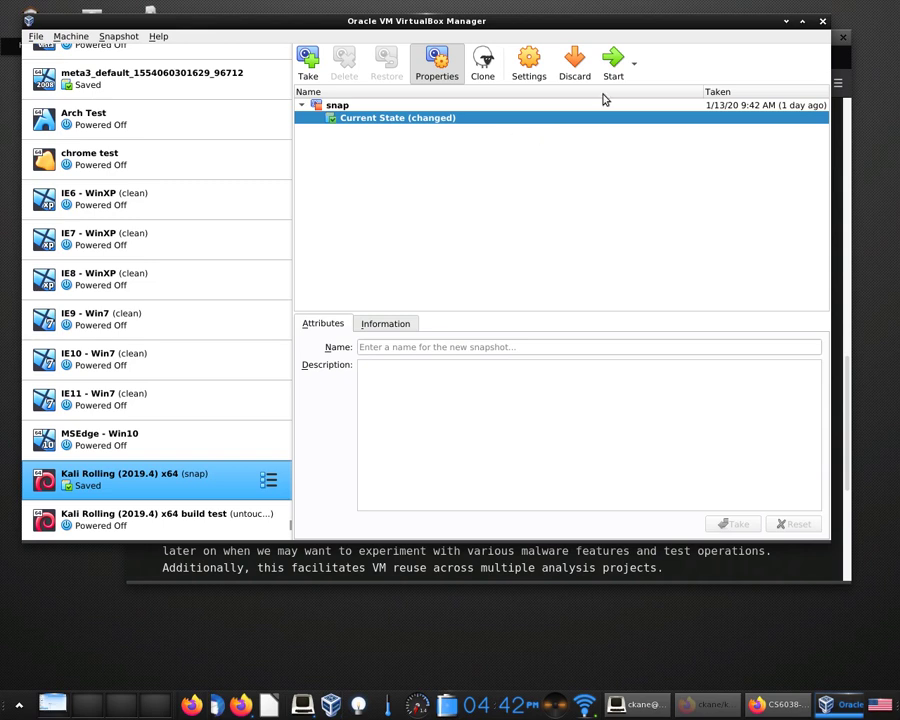
Take a snapshot of the saved Kali VM named 'state-saved' in place of the default name.
{"action": "left_click", "coordinate": [306, 62]}
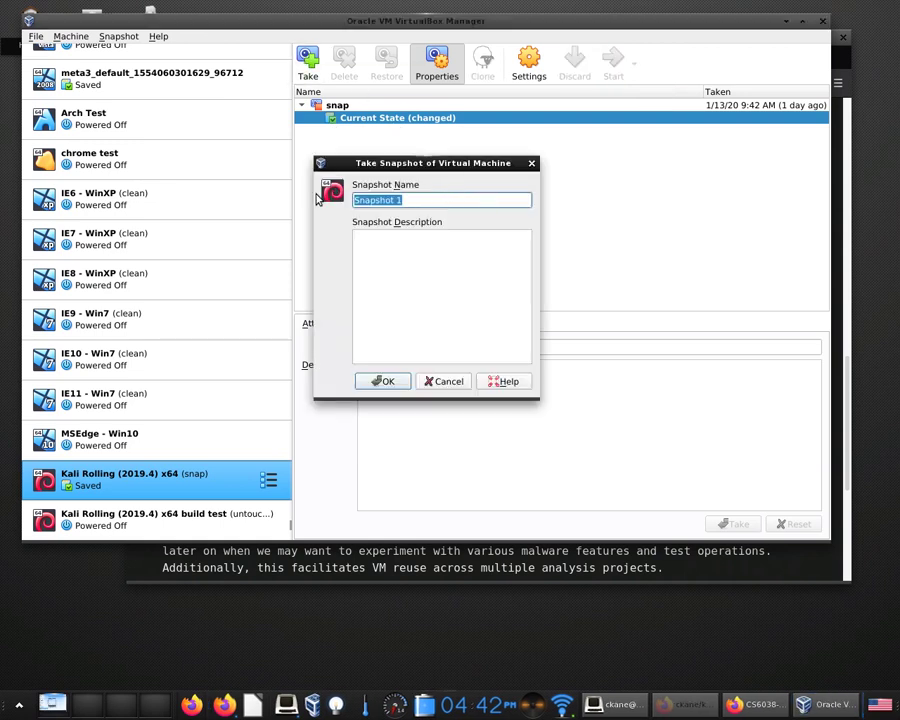
{"action": "key", "text": "BackSpace"}
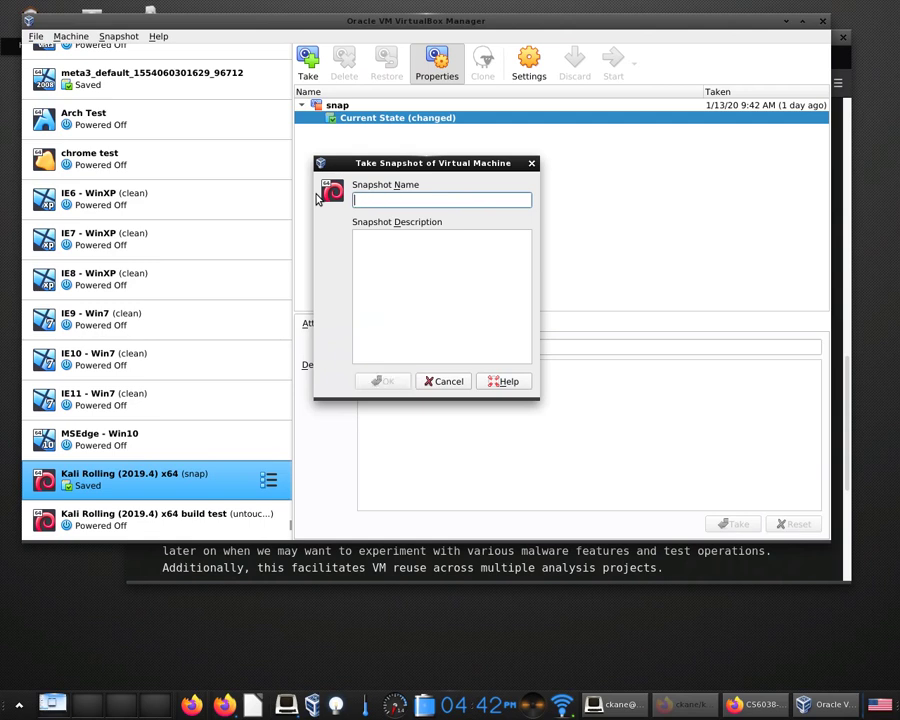
{"action": "type", "text": "state-saved"}
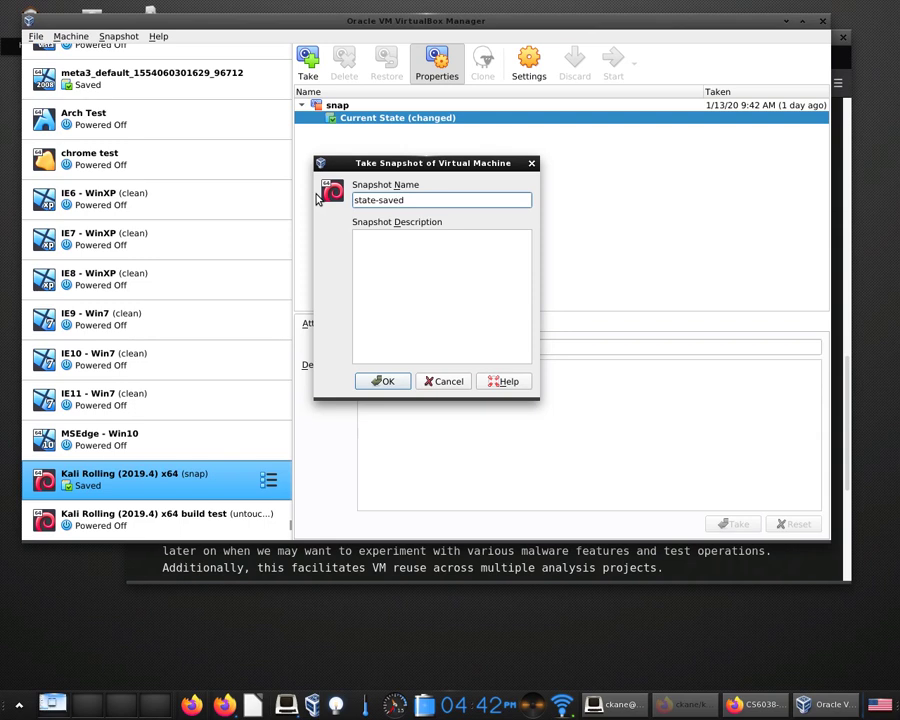
{"action": "left_click", "coordinate": [385, 381]}
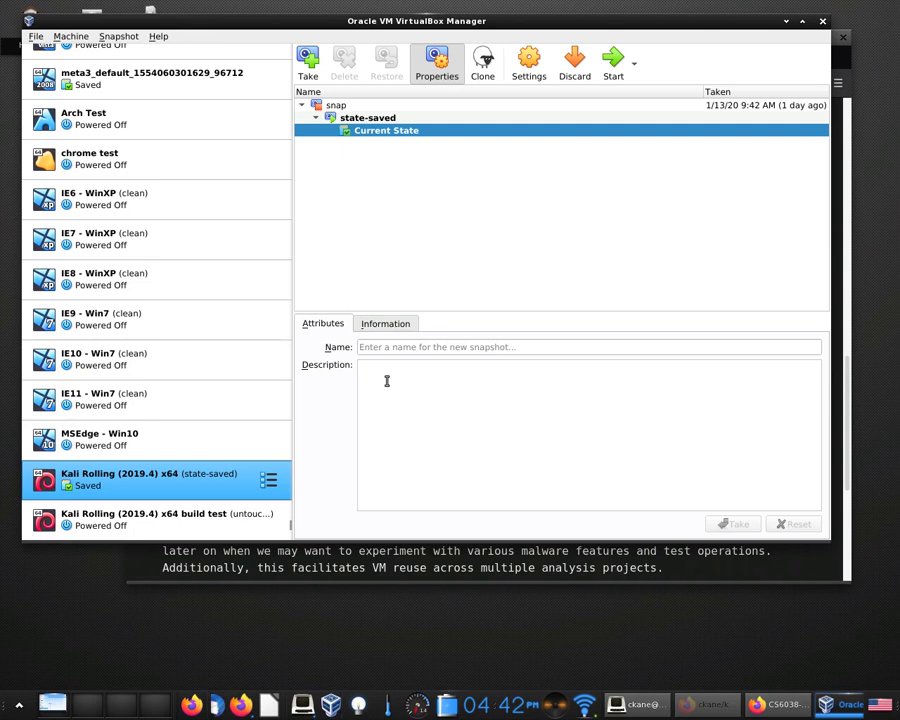
{"action": "left_click", "coordinate": [337, 106]}
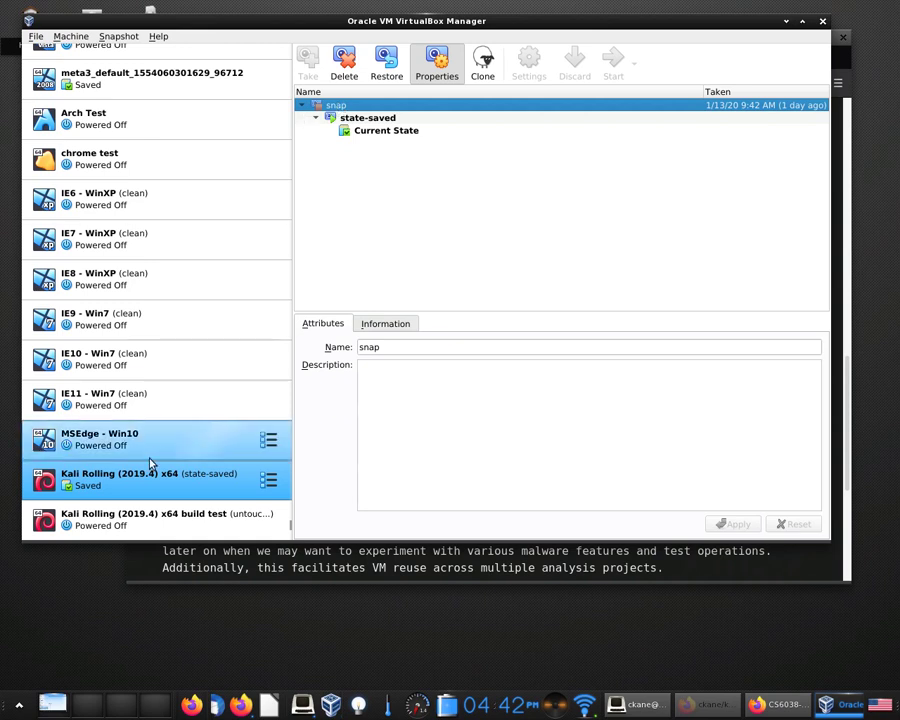
{"action": "left_click", "coordinate": [148, 516]}
{"action": "left_click", "coordinate": [150, 479]}
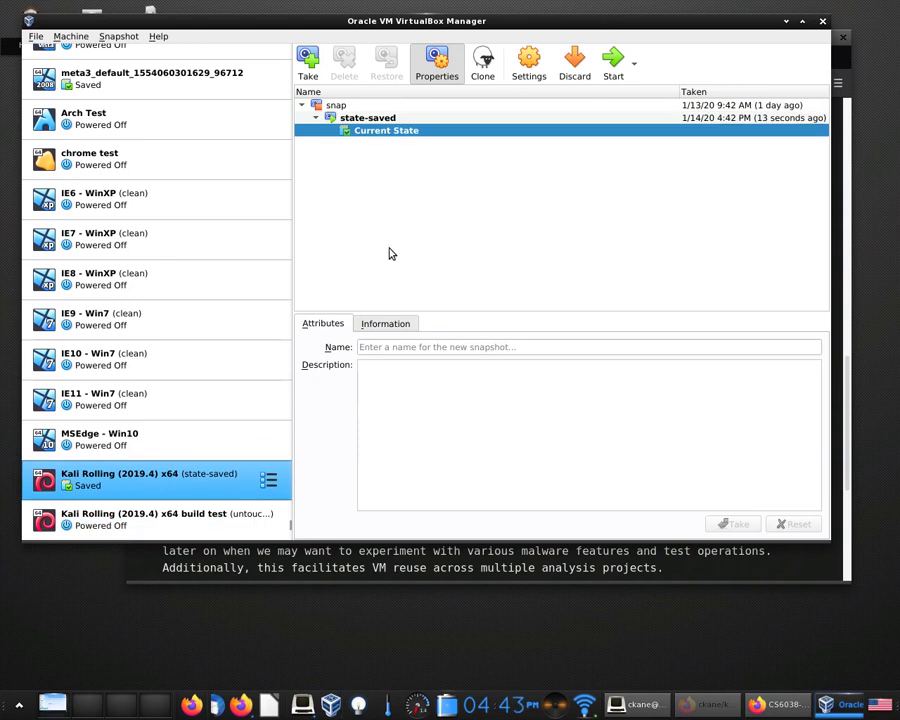
{"action": "left_click", "coordinate": [362, 107]}
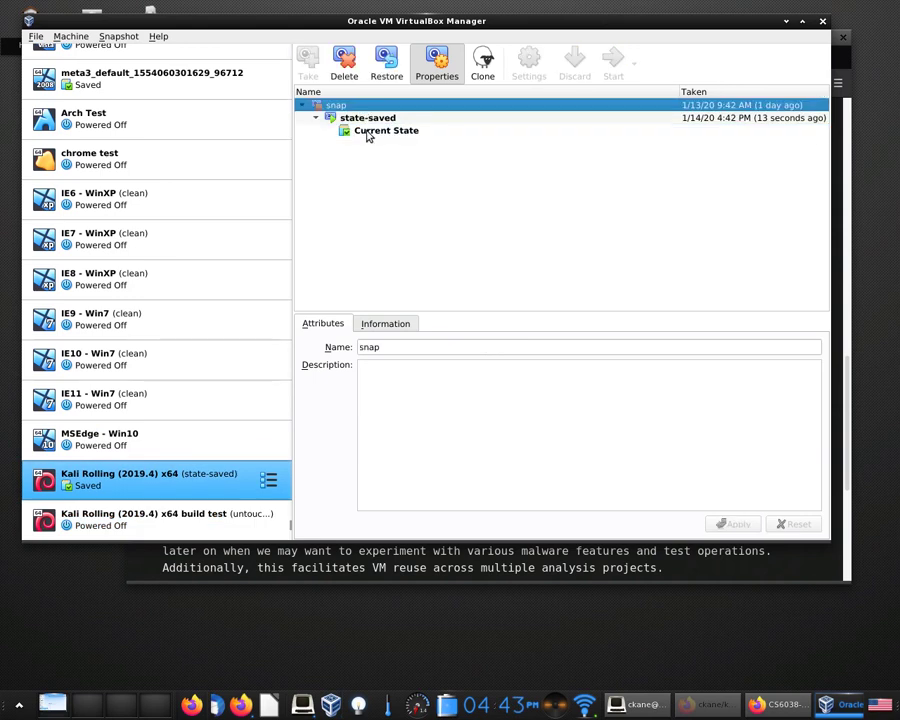
{"action": "left_click", "coordinate": [364, 118]}
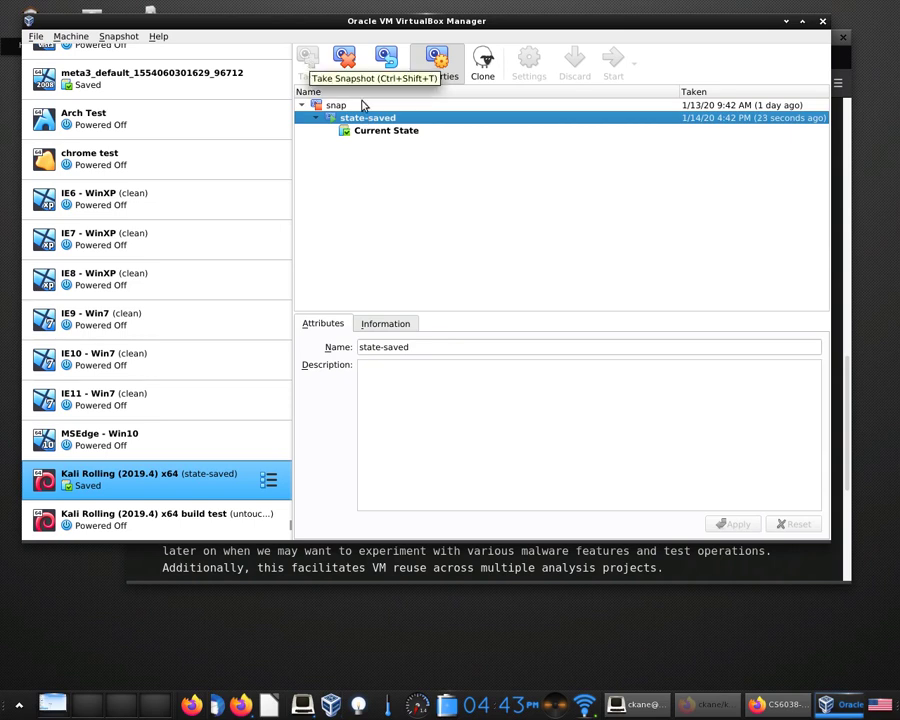
{"action": "left_click", "coordinate": [378, 134]}
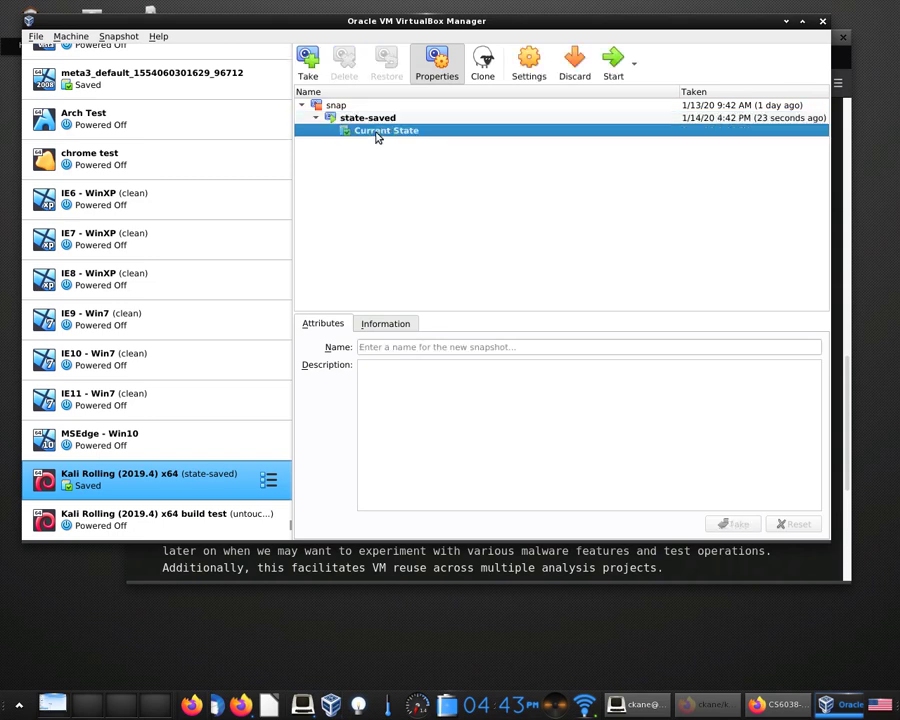
{"action": "left_click", "coordinate": [376, 119]}
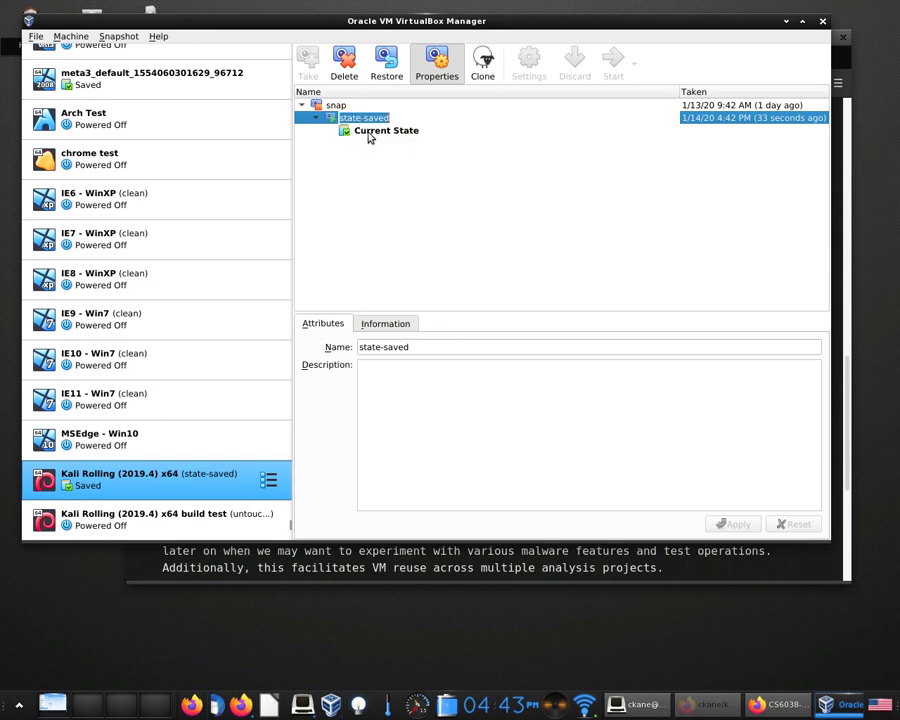
{"action": "left_click", "coordinate": [368, 136]}
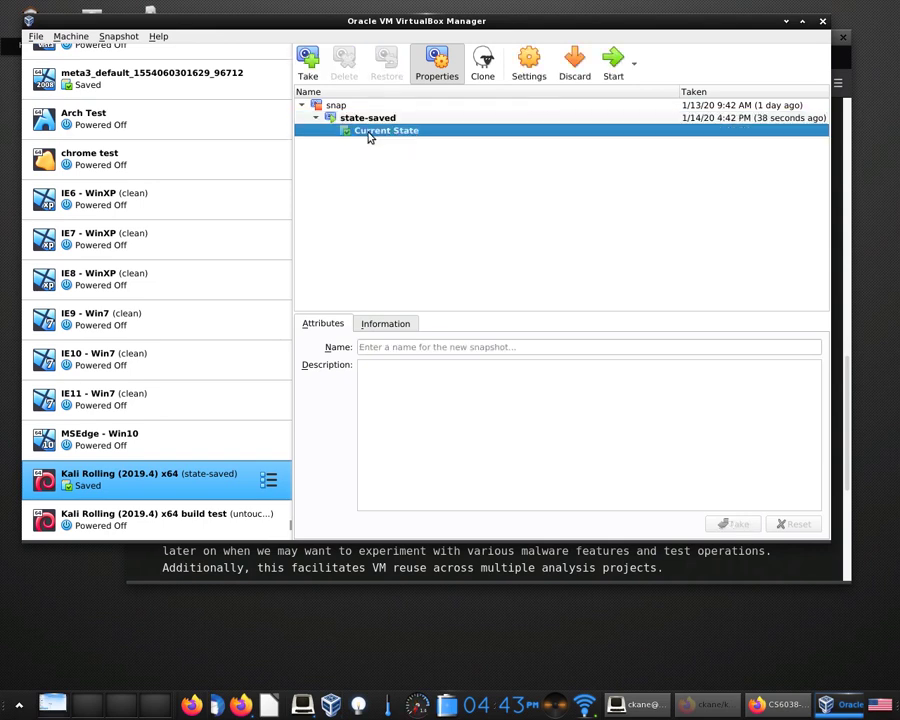
Resume the Kali VM from its saved state and position its window over the Manager.
{"action": "left_click", "coordinate": [619, 80]}
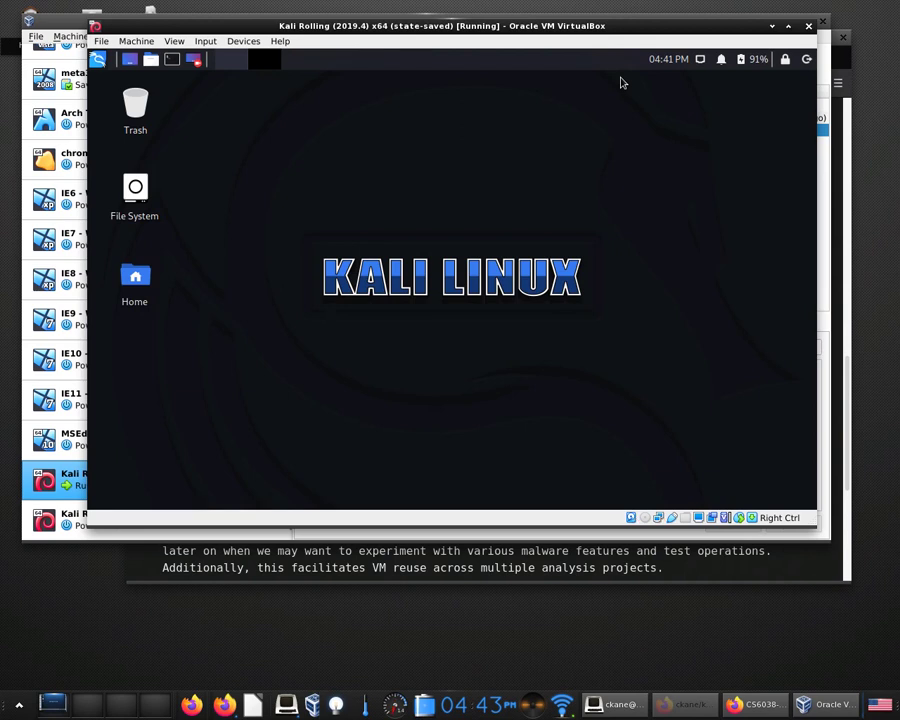
{"action": "left_click_drag", "start_coordinate": [379, 25], "coordinate": [496, 23]}
{"action": "left_click", "coordinate": [126, 15]}
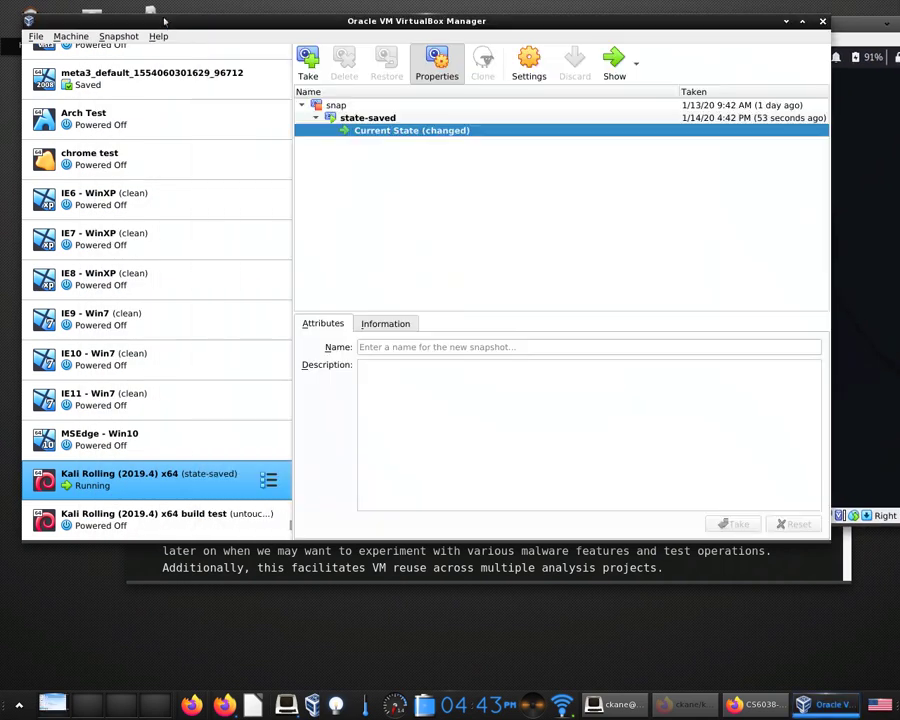
{"action": "left_click", "coordinate": [405, 118]}
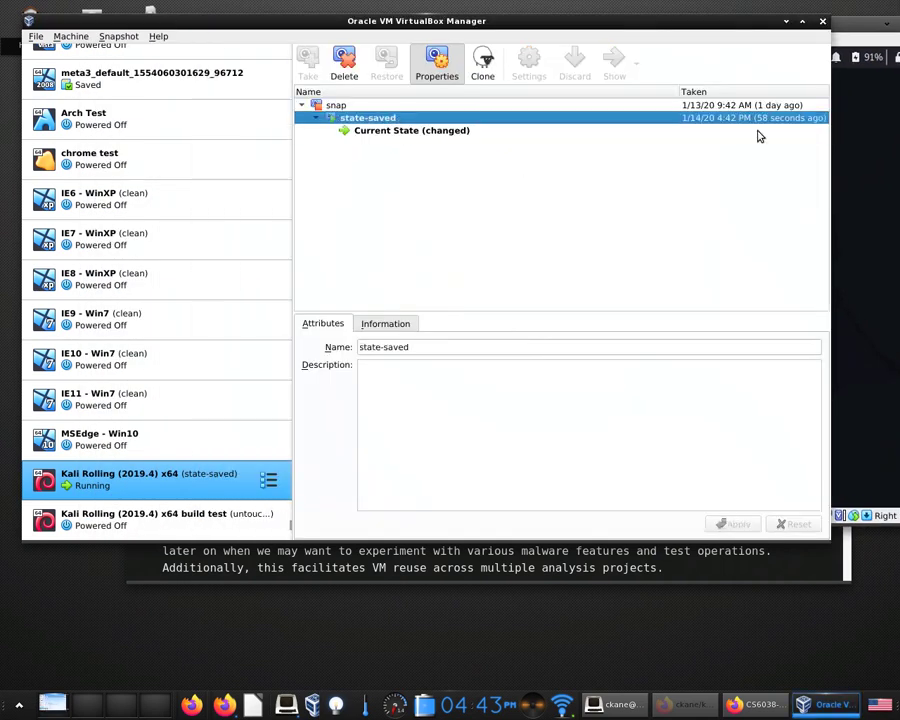
{"action": "left_click_drag", "start_coordinate": [810, 25], "coordinate": [748, 68]}
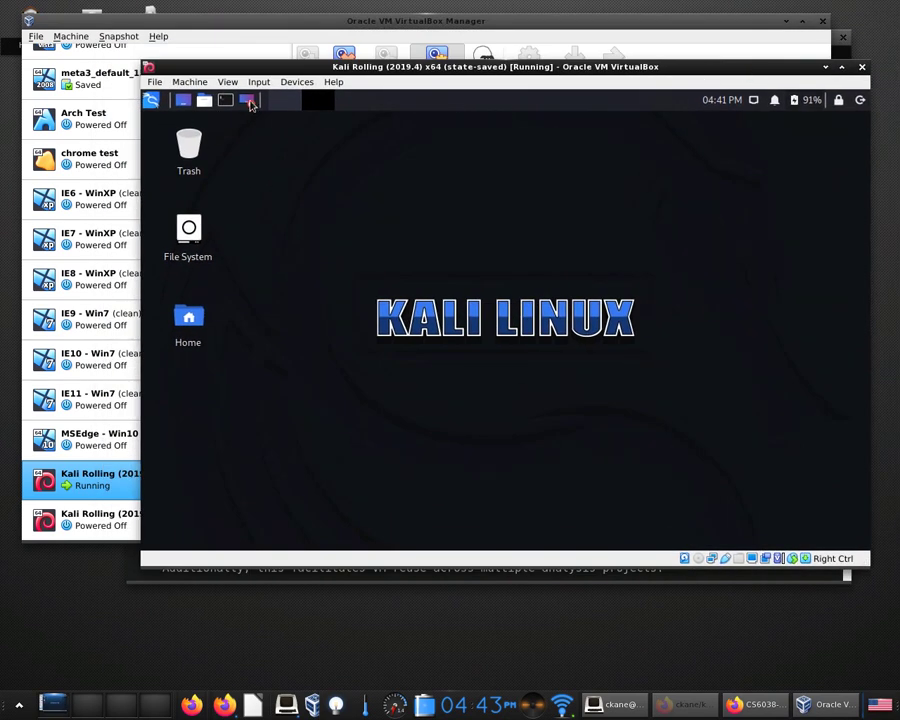
Set the Kali desktop wallpaper to the blue matrix dragon image through Desktop Settings.
{"action": "right_click", "coordinate": [398, 186]}
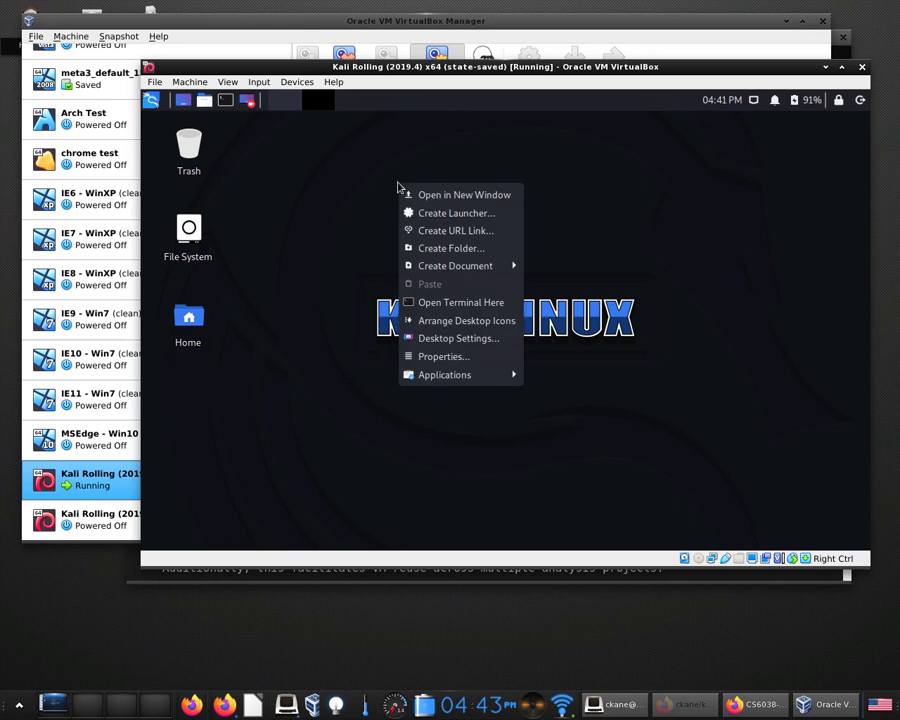
{"action": "left_click", "coordinate": [487, 341]}
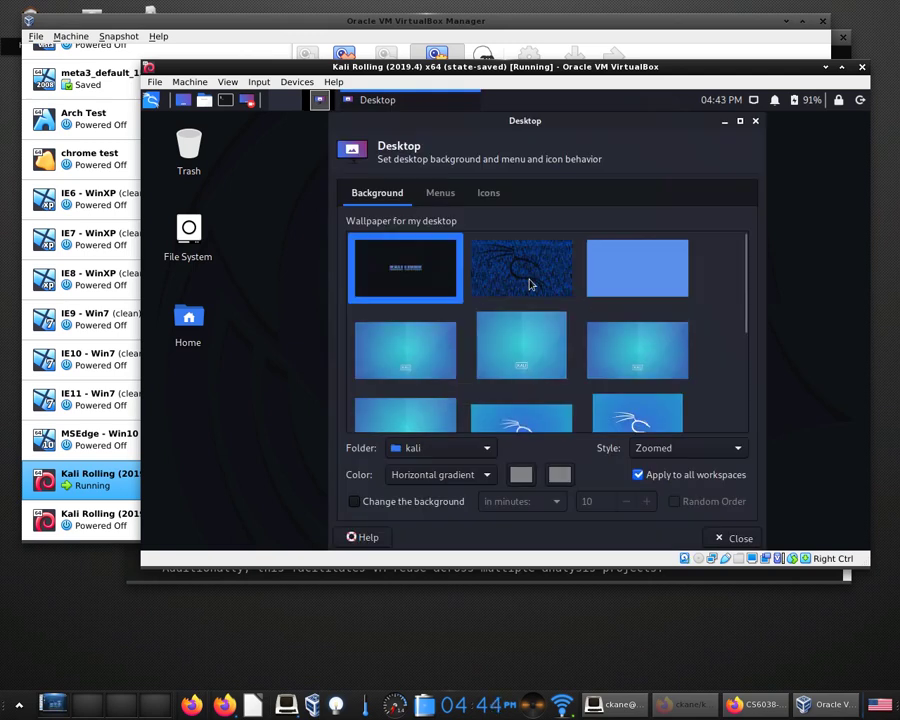
{"action": "left_click", "coordinate": [530, 283]}
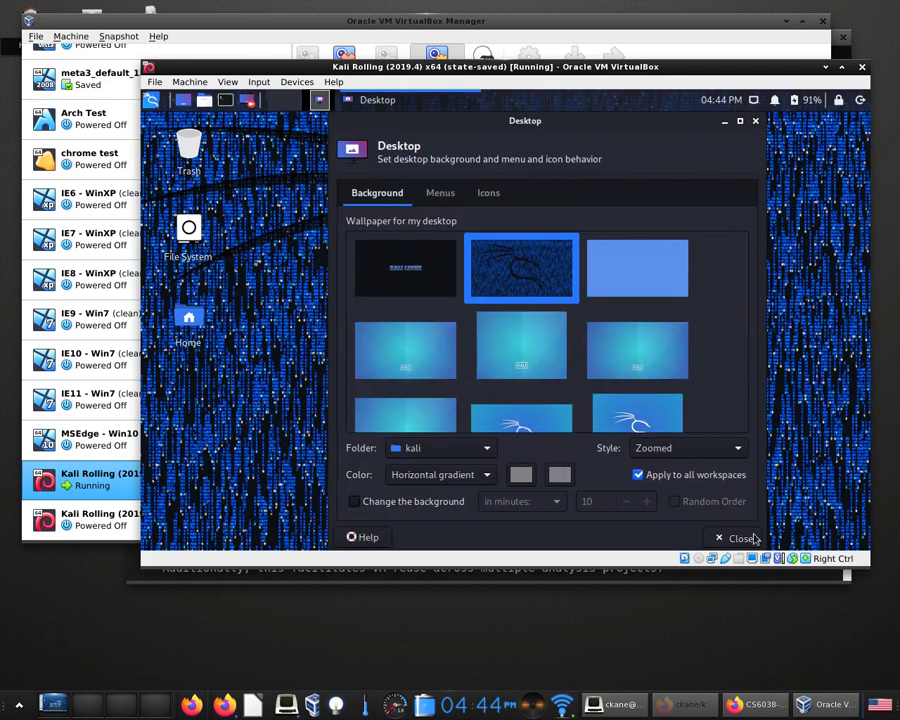
{"action": "left_click", "coordinate": [735, 538]}
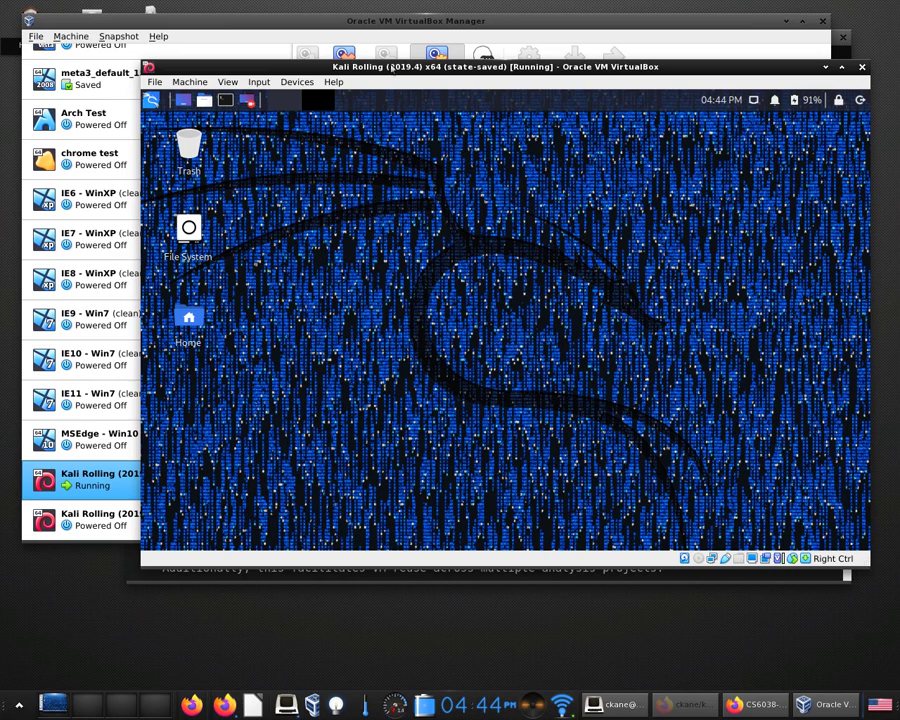
{"action": "left_click", "coordinate": [155, 82]}
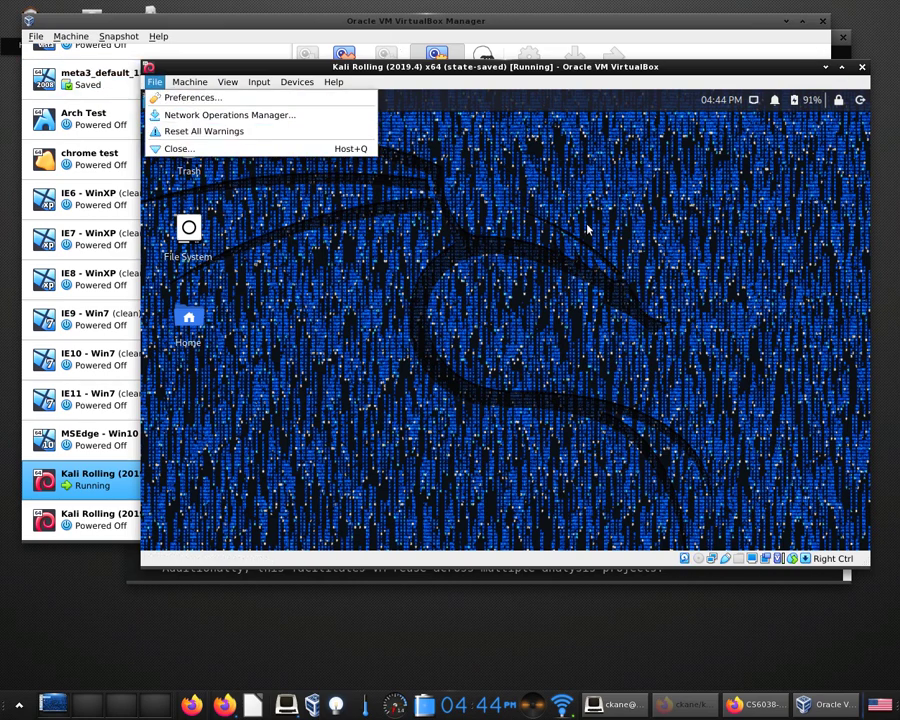
Restart the Kali guest from the Log out root dialog, triggering a Guru Meditation error.
{"action": "left_click", "coordinate": [518, 197]}
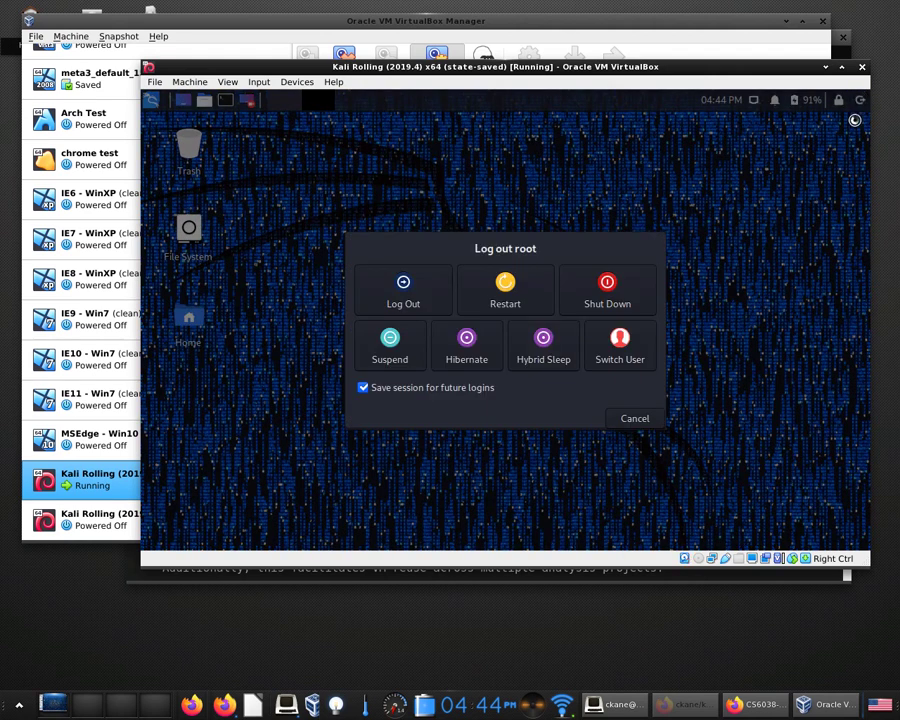
{"action": "left_click", "coordinate": [505, 290]}
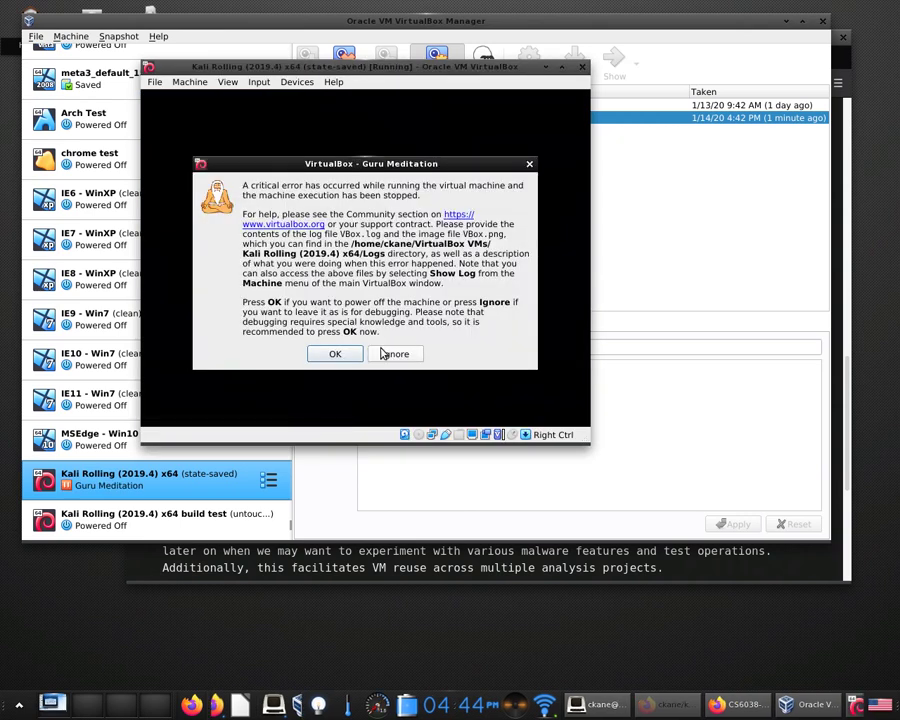
Ignore the Guru Meditation error, browse the File, View and Help menus, then request closing the VM.
{"action": "left_click", "coordinate": [392, 354]}
{"action": "left_click", "coordinate": [155, 82]}
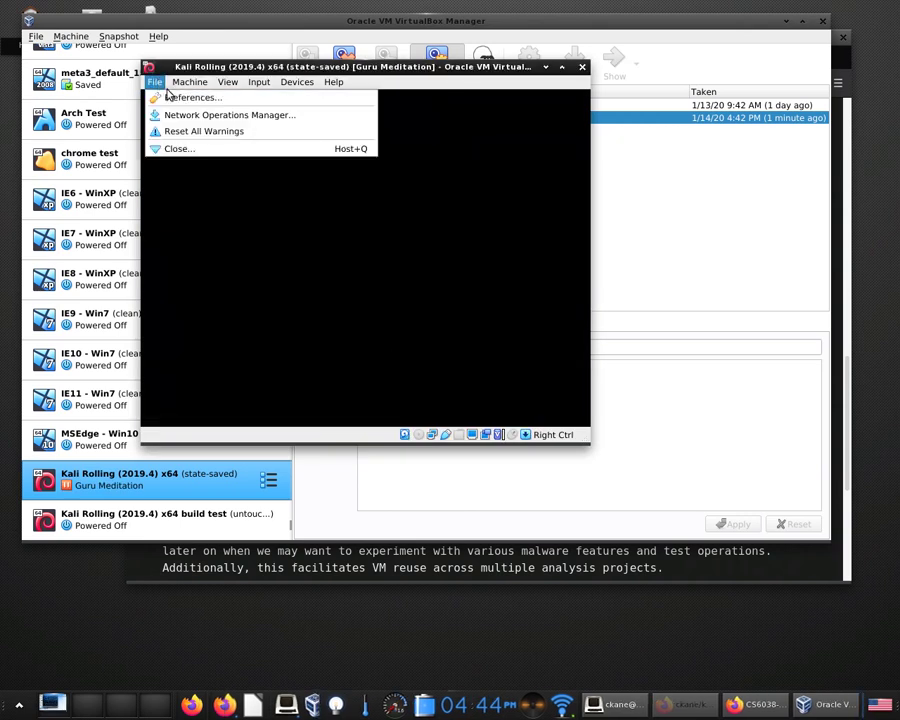
{"action": "mouse_move", "coordinate": [188, 80]}
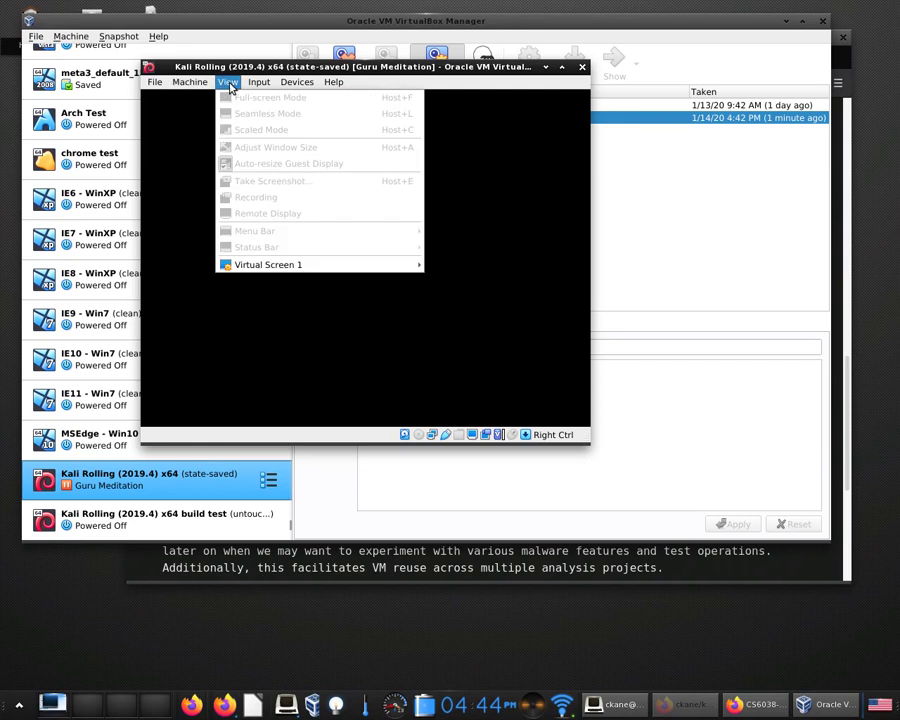
{"action": "mouse_move", "coordinate": [285, 84]}
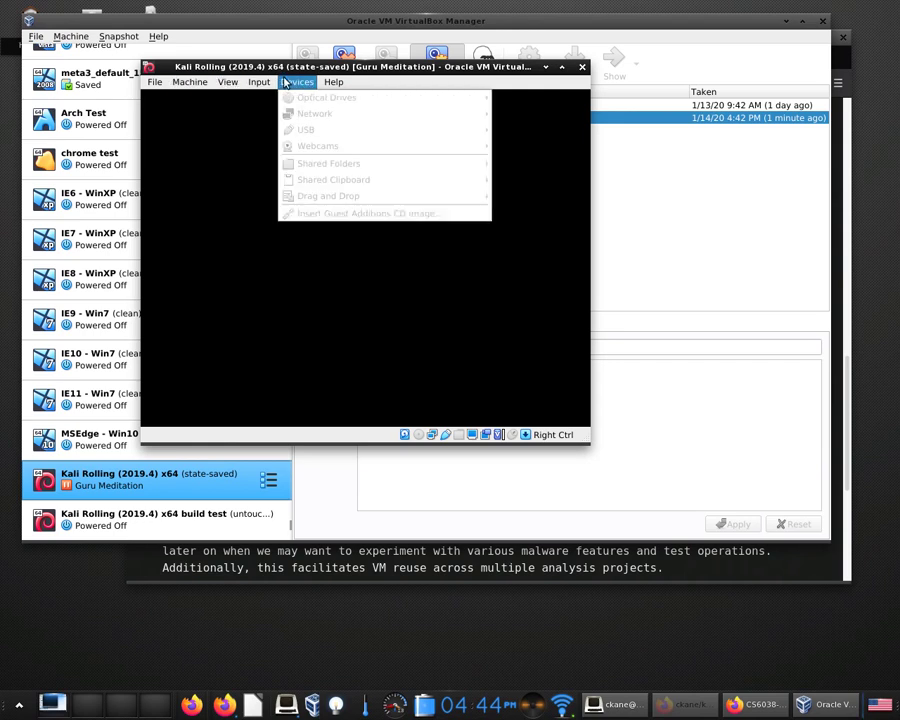
{"action": "left_click", "coordinate": [338, 83]}
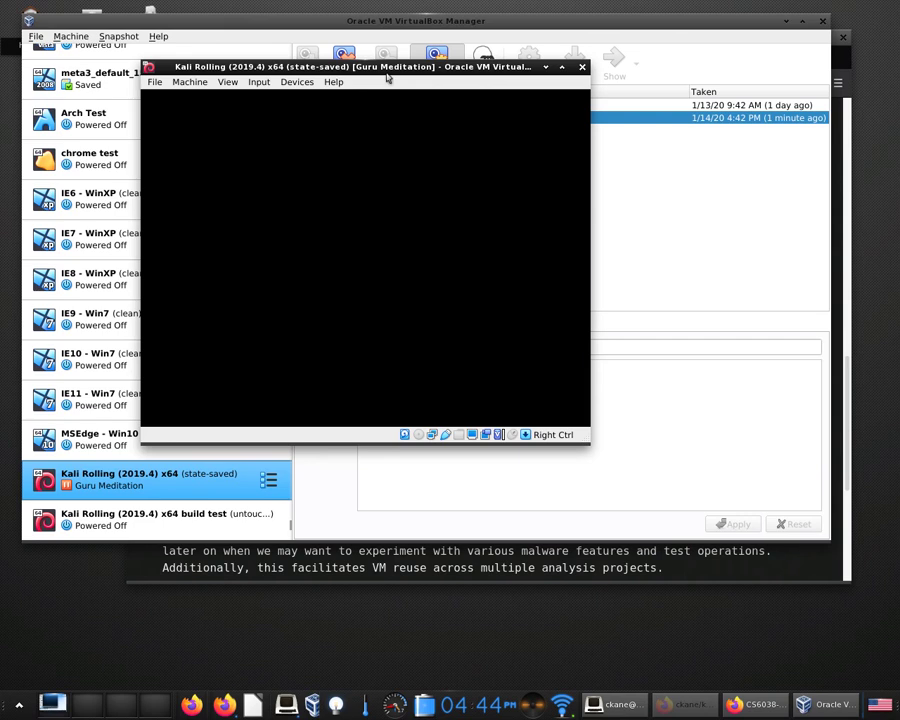
{"action": "left_click", "coordinate": [582, 67]}
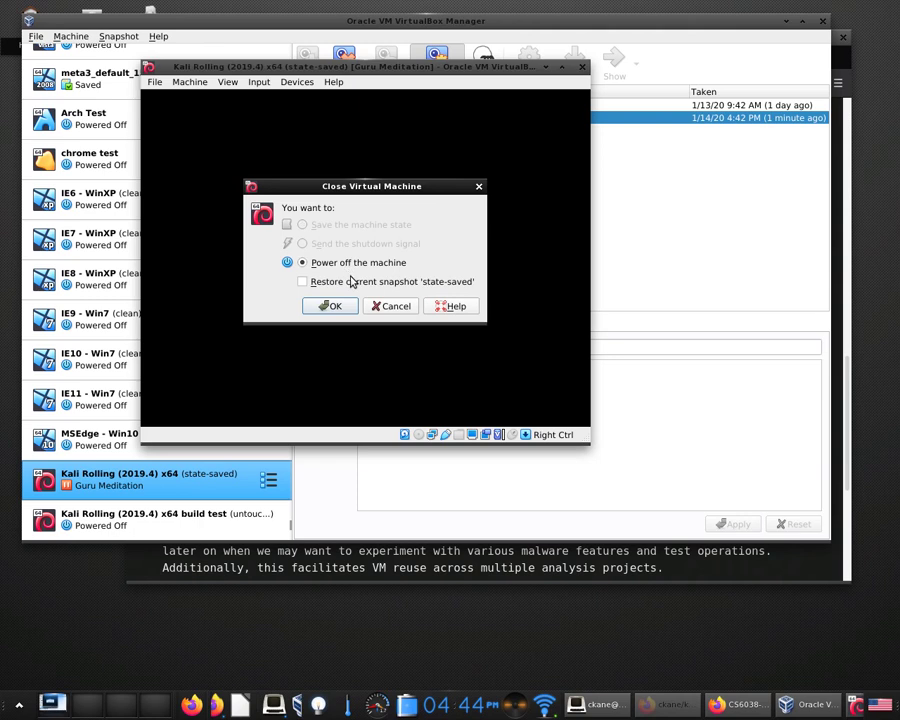
Power off the crashed Kali VM, relaunch it and boot past GRUB to the login screen.
{"action": "left_click", "coordinate": [343, 310]}
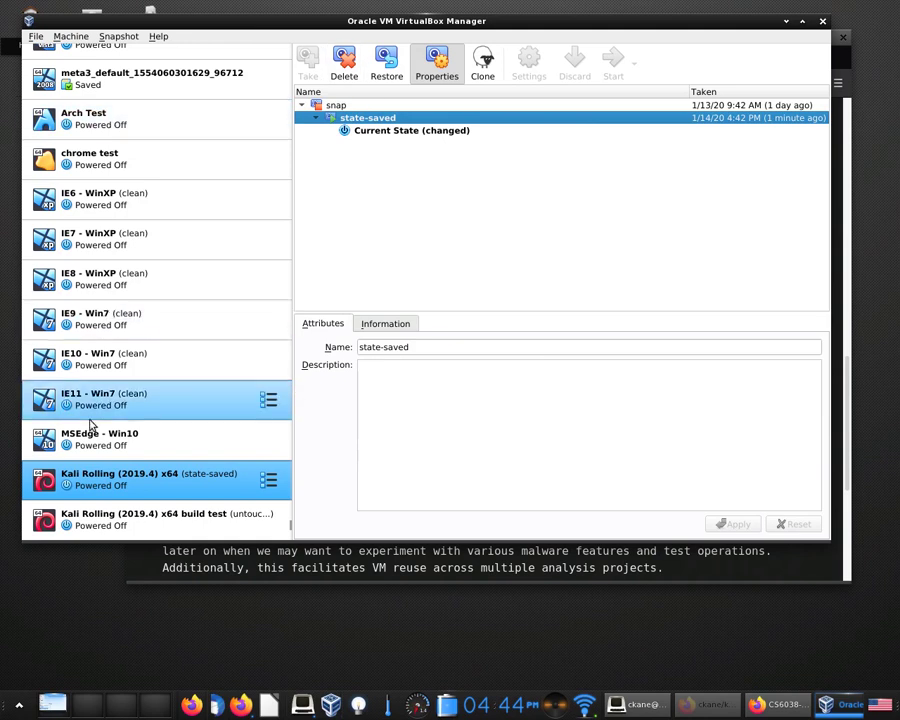
{"action": "double_click", "coordinate": [98, 484]}
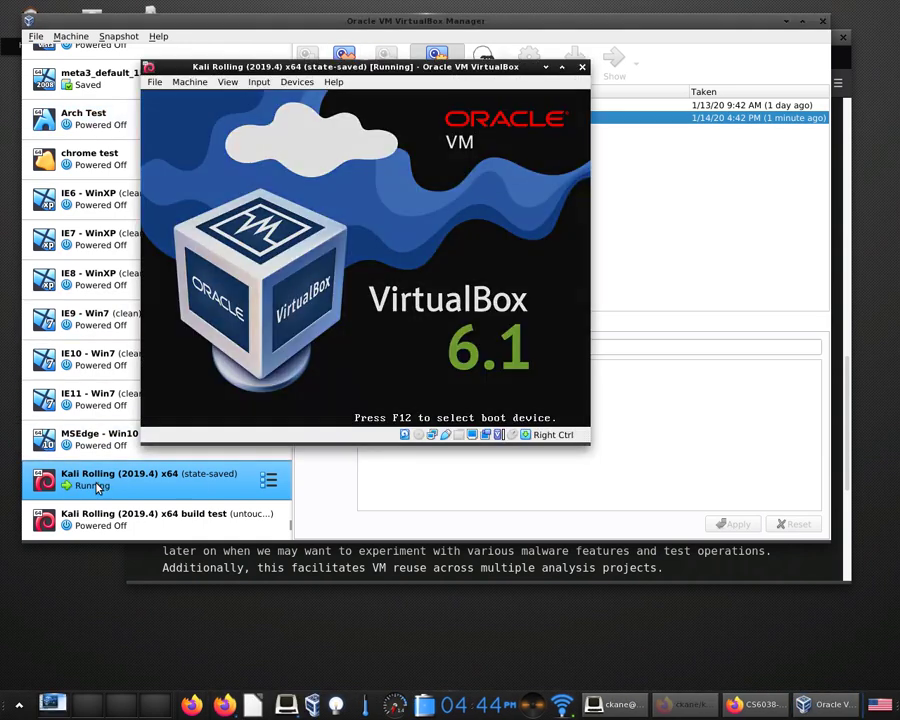
{"action": "key", "text": "Return"}
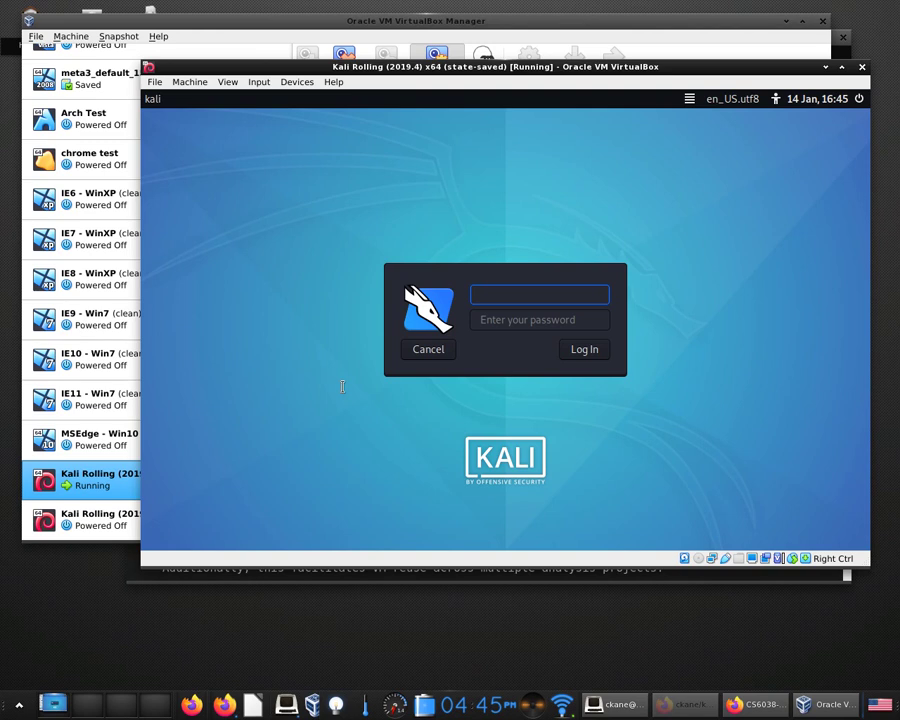
Log in to Kali as root, entering the account password.
{"action": "type", "text": "root"}
{"action": "key", "text": "Tab"}
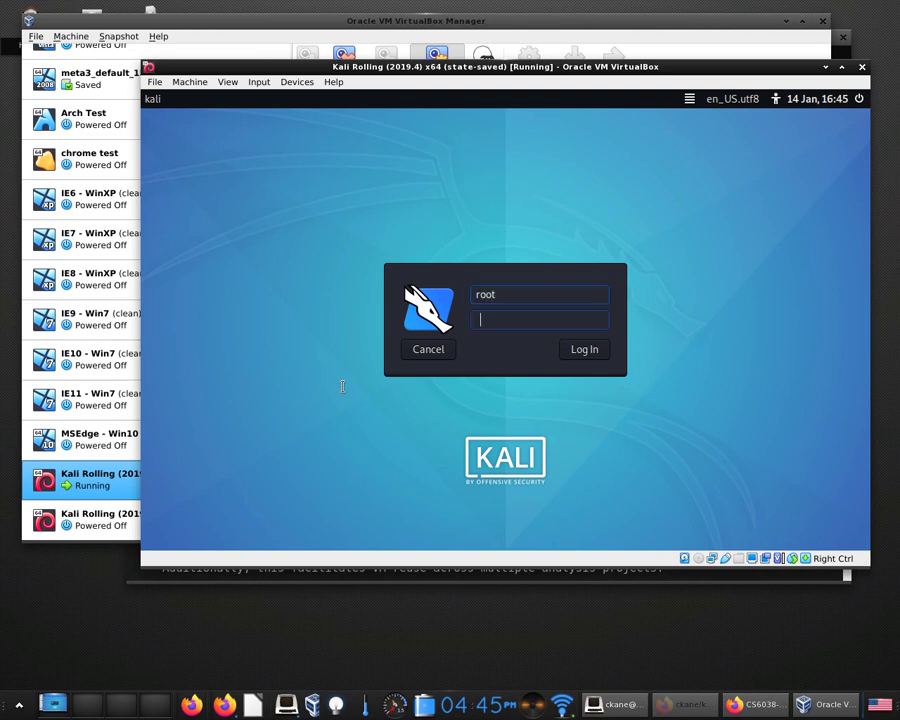
{"action": "type", "text": "too"}
{"action": "key", "text": "Return"}
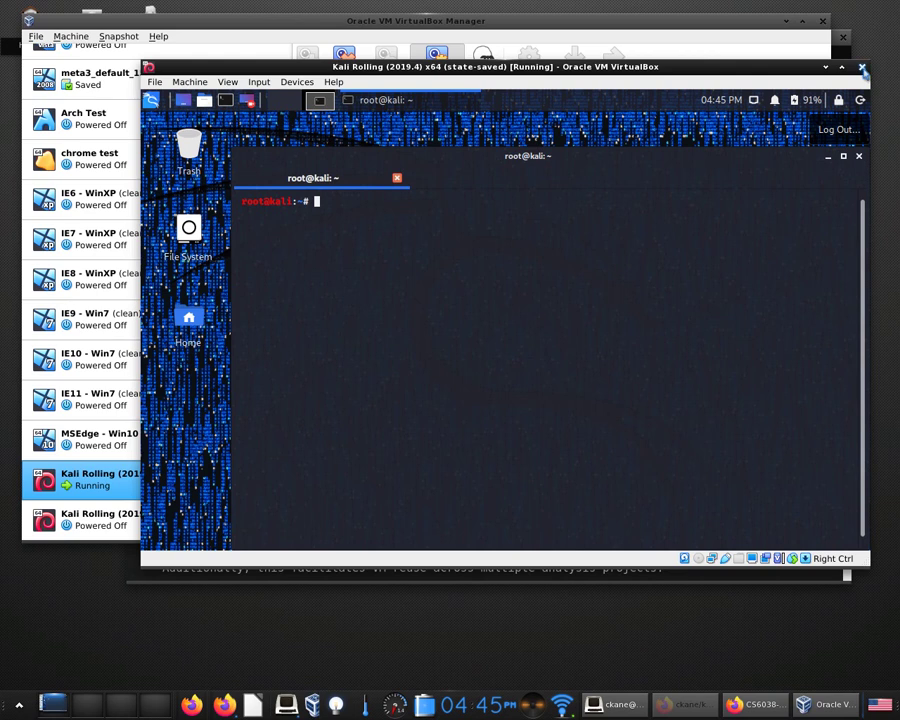
Power off the Kali VM while restoring the 'state-saved' snapshot.
{"action": "left_click", "coordinate": [862, 68]}
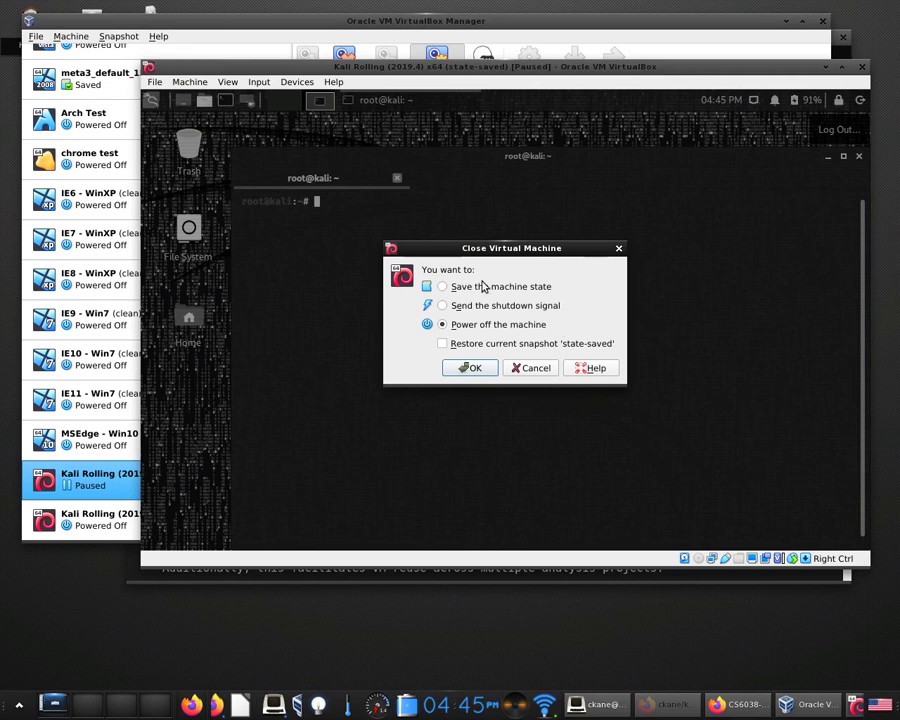
{"action": "left_click", "coordinate": [484, 344]}
{"action": "left_click", "coordinate": [472, 368]}
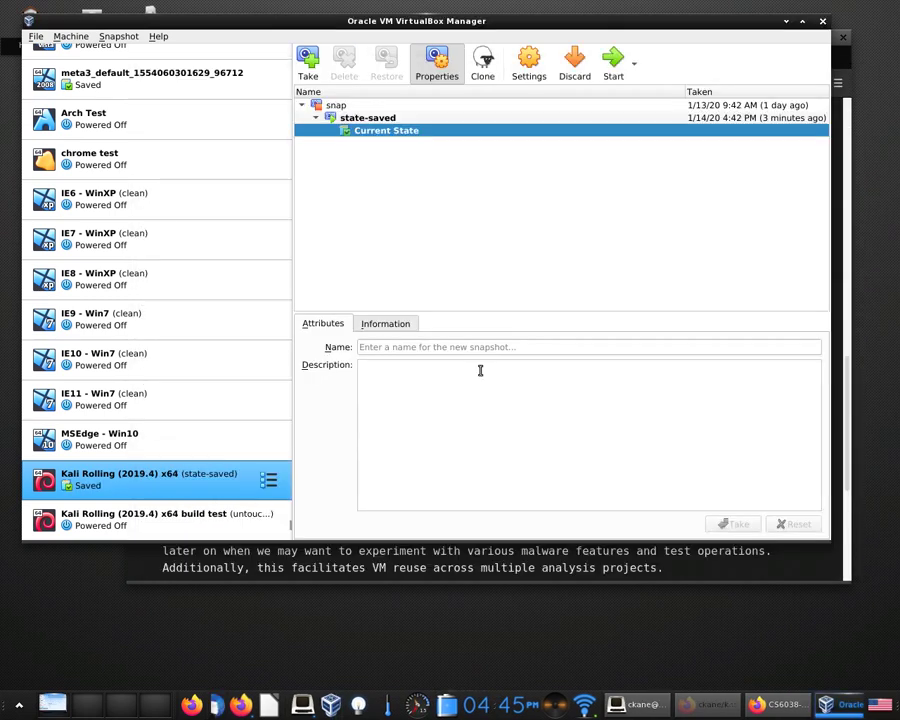
{"action": "left_click", "coordinate": [372, 119]}
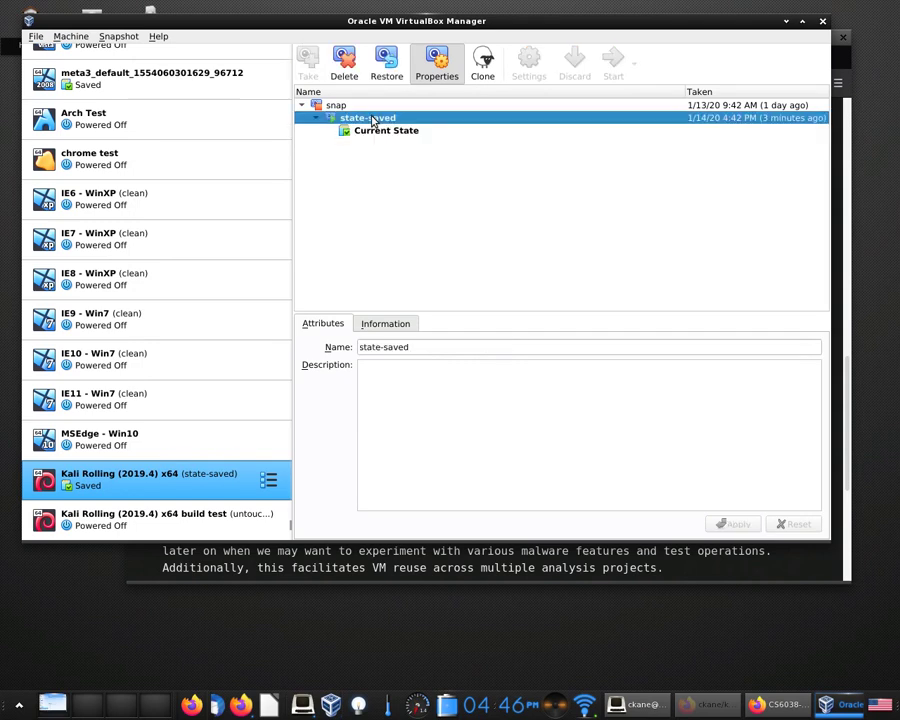
{"action": "left_click", "coordinate": [403, 133]}
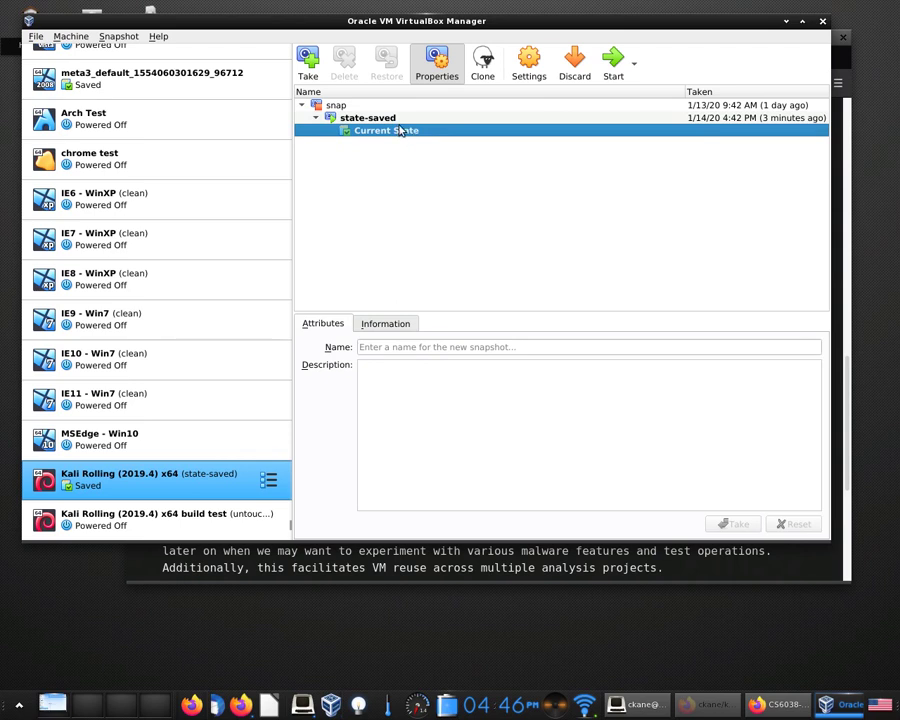
{"action": "left_click", "coordinate": [394, 118]}
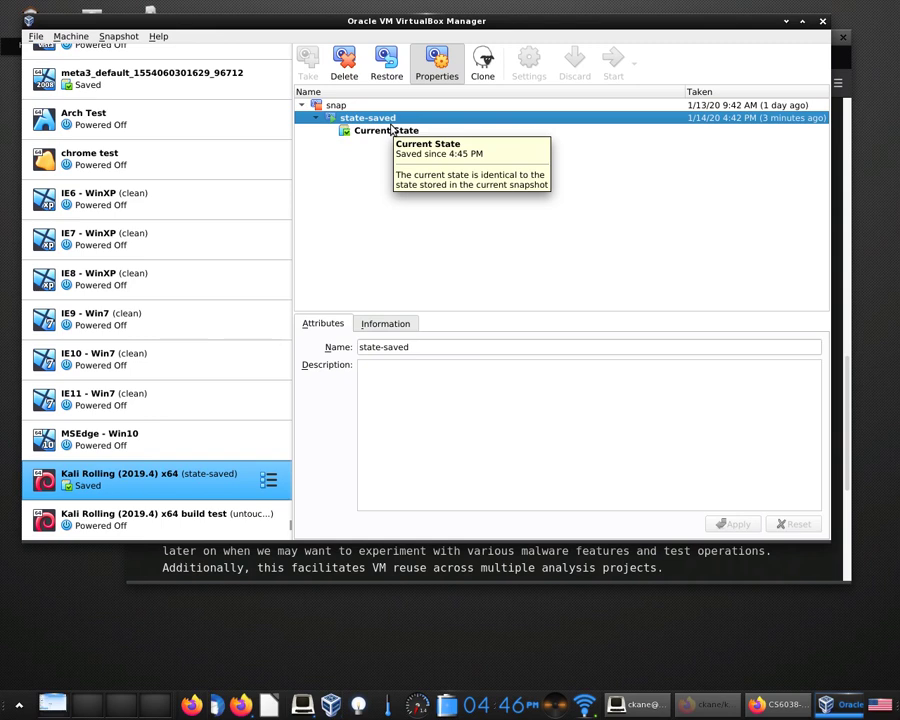
{"action": "left_click", "coordinate": [391, 130]}
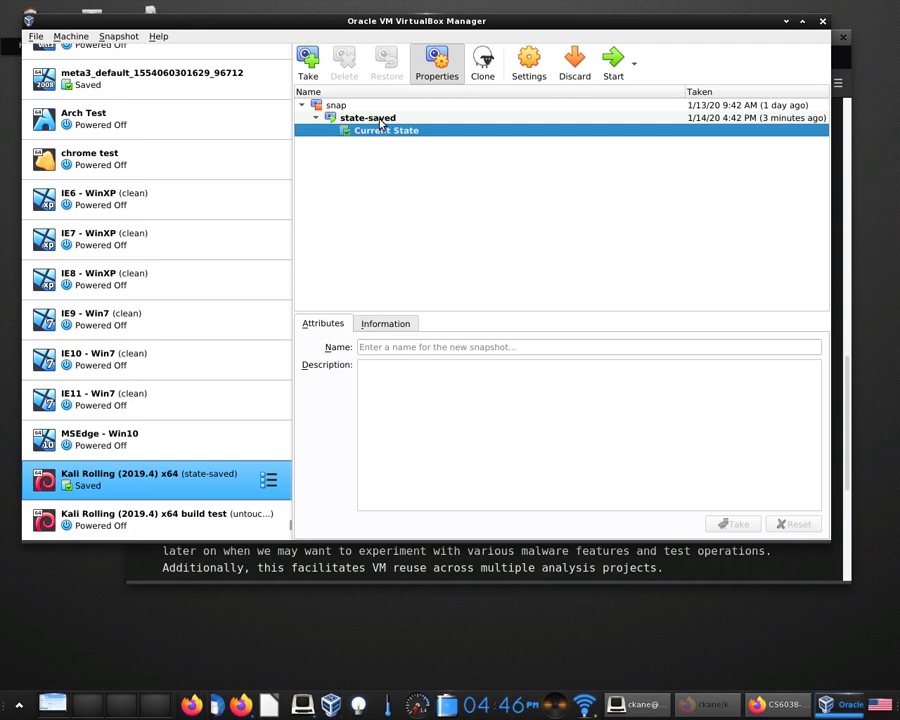
{"action": "left_click", "coordinate": [381, 121]}
{"action": "left_click", "coordinate": [385, 129]}
Launch the Kali VM from its snapshot, shift its window down, and bring up the close dialog.
{"action": "left_click", "coordinate": [613, 66]}
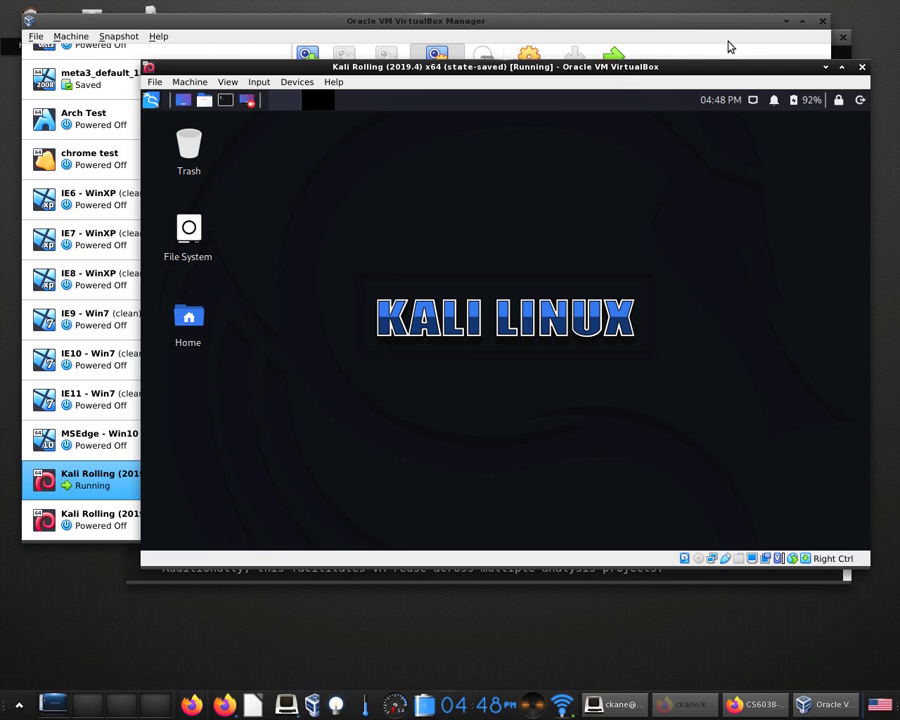
{"action": "left_click_drag", "start_coordinate": [706, 69], "coordinate": [712, 85]}
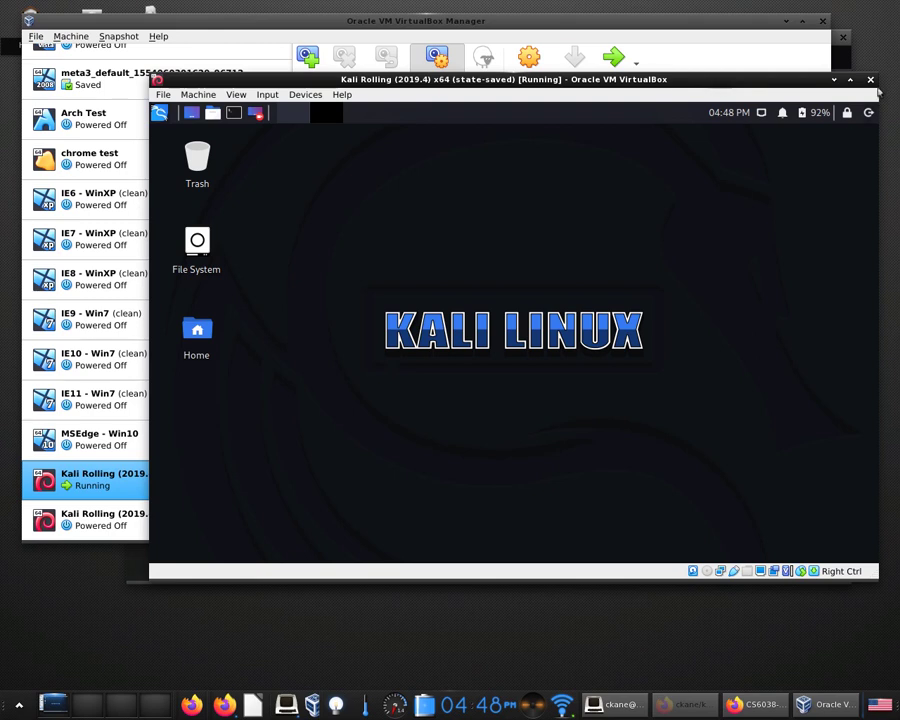
{"action": "left_click", "coordinate": [871, 81]}
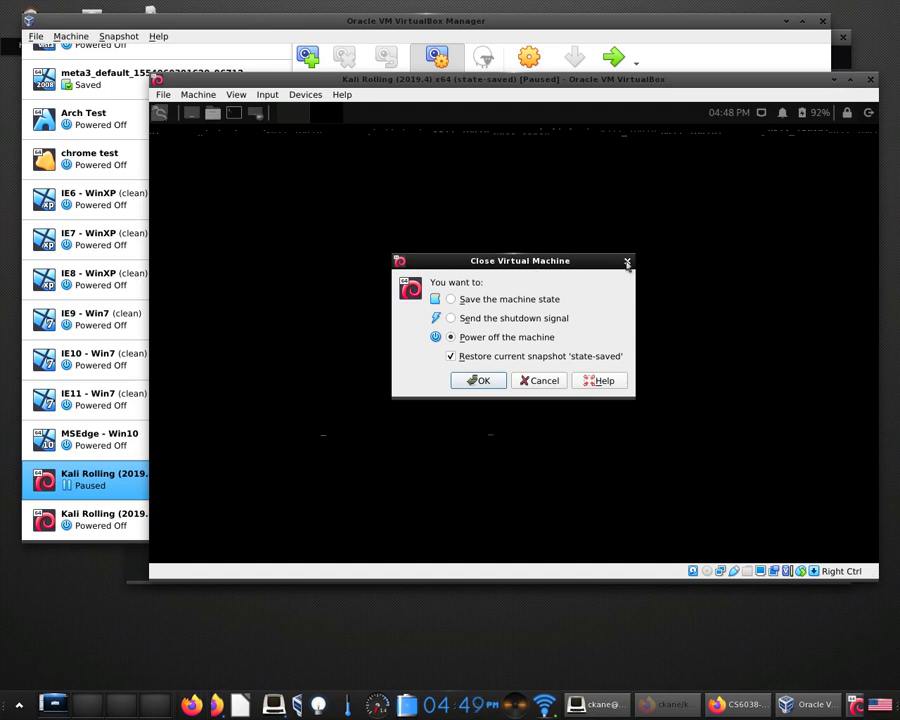
Power off Kali, restoring its 'state-saved' snapshot, then double-click Kali Rolling to restart it.
{"action": "left_click", "coordinate": [492, 382]}
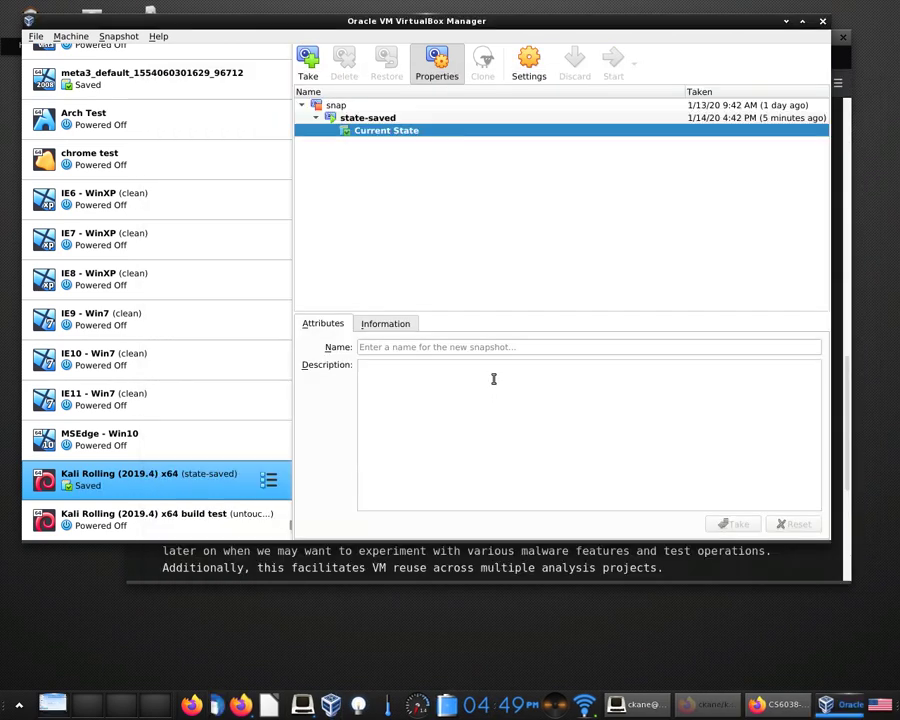
{"action": "double_click", "coordinate": [157, 486]}
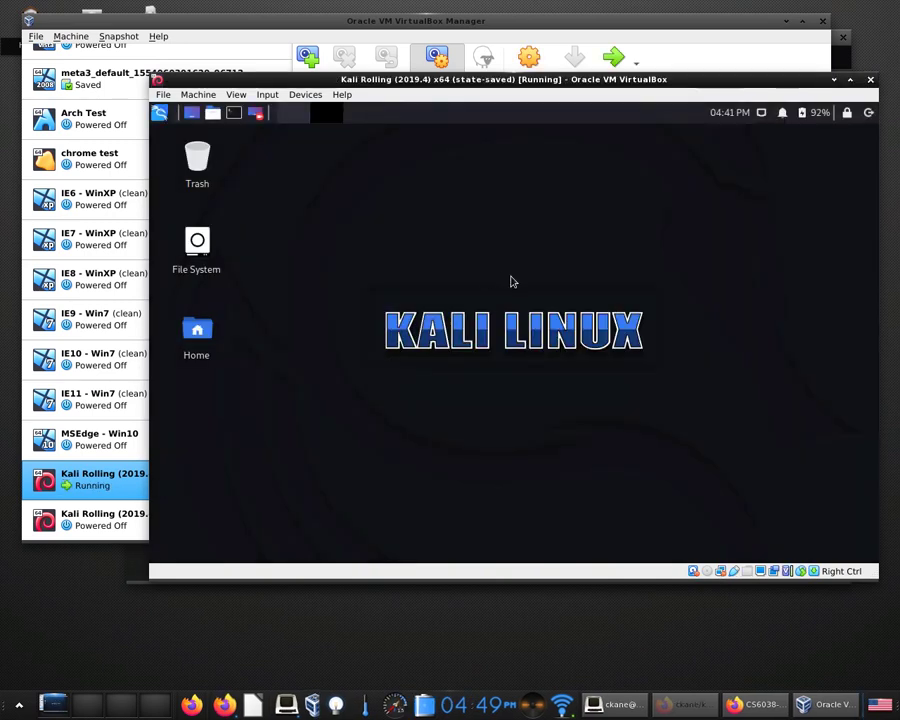
Glance at the Kali guest's network connections list, then open the VM window's Machine menu.
{"action": "left_click", "coordinate": [763, 113]}
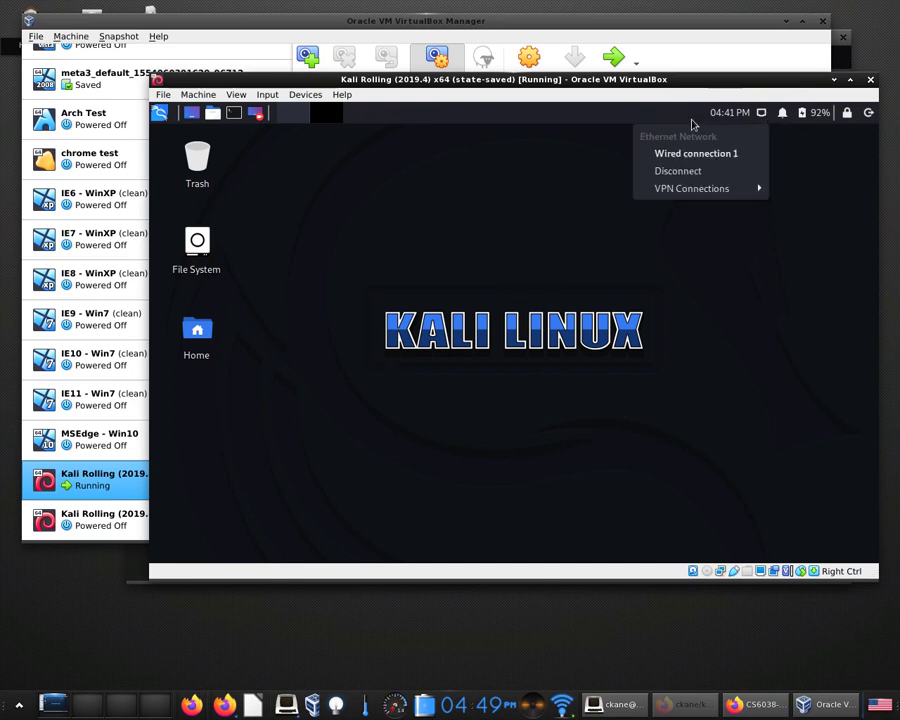
{"action": "left_click", "coordinate": [548, 156]}
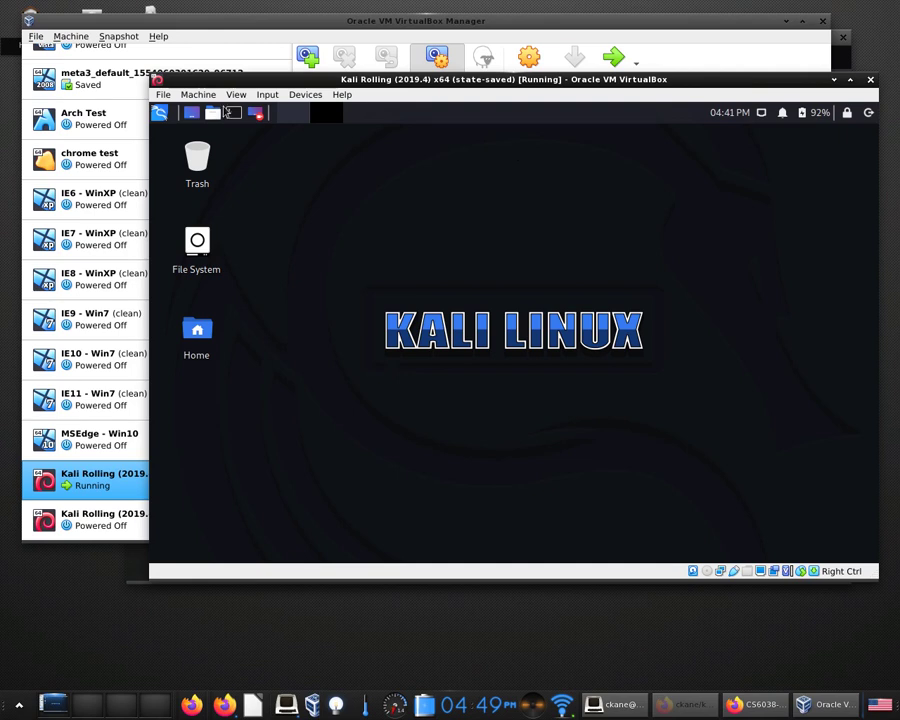
{"action": "left_click", "coordinate": [198, 94]}
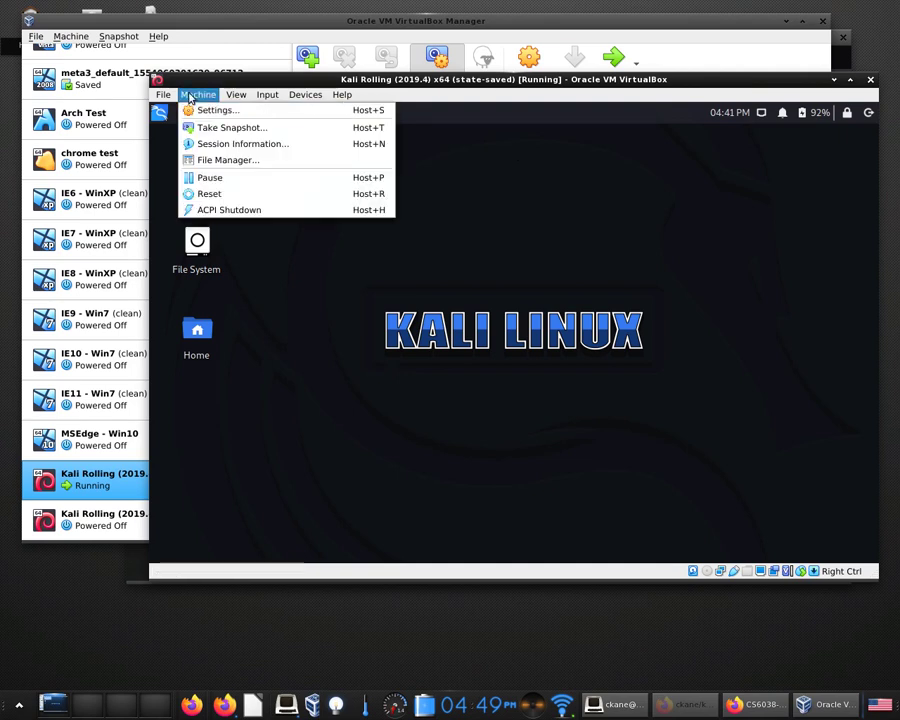
Confirm in the VM's Network settings that Adapter 1 remains attached to NAT, then view guest connections.
{"action": "left_click", "coordinate": [211, 110]}
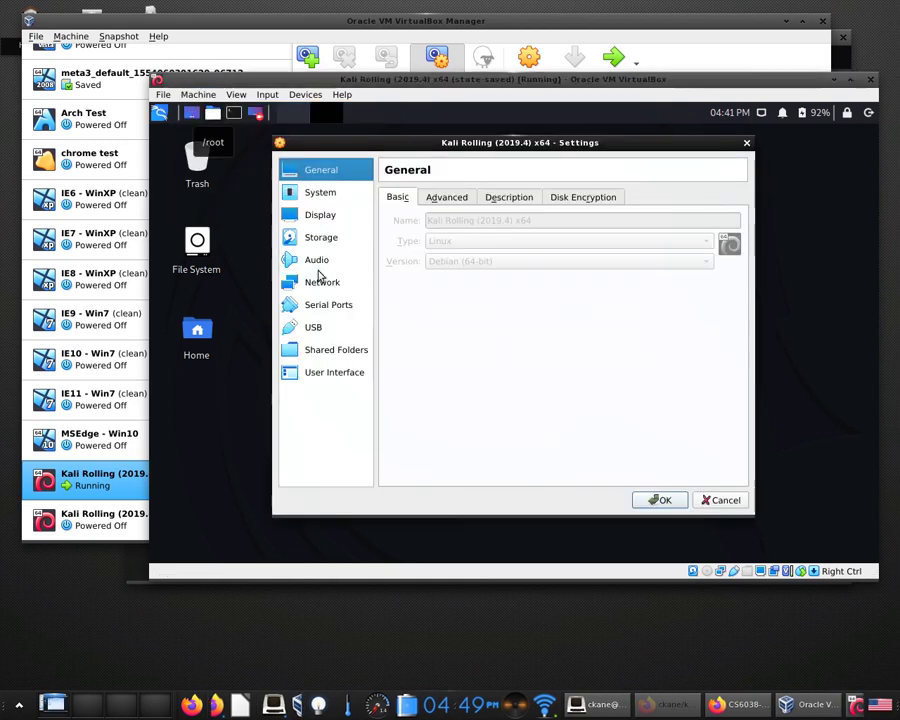
{"action": "left_click", "coordinate": [318, 285]}
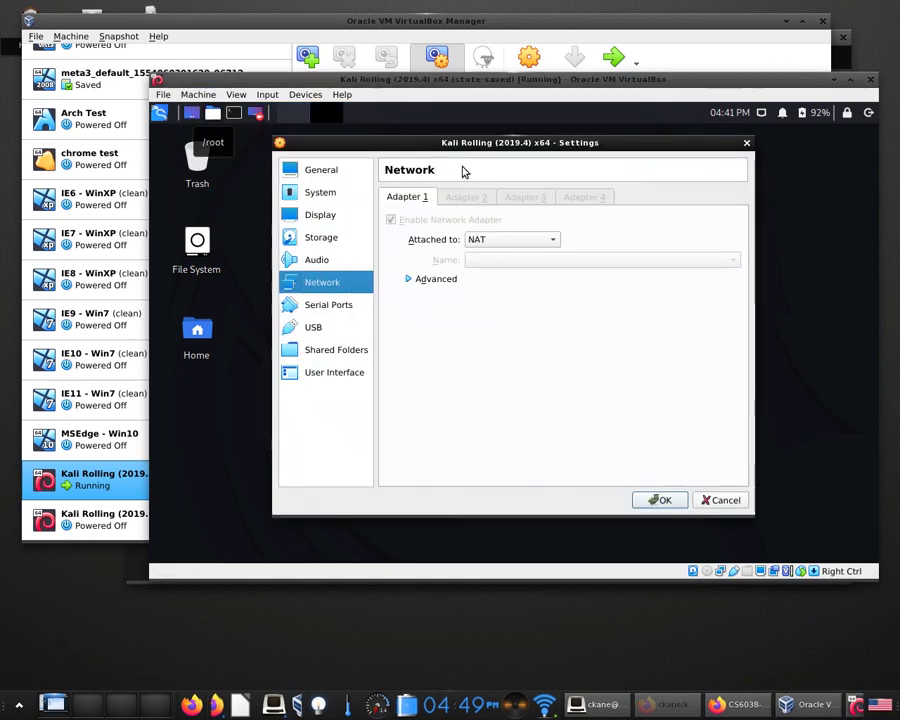
{"action": "left_click", "coordinate": [496, 241]}
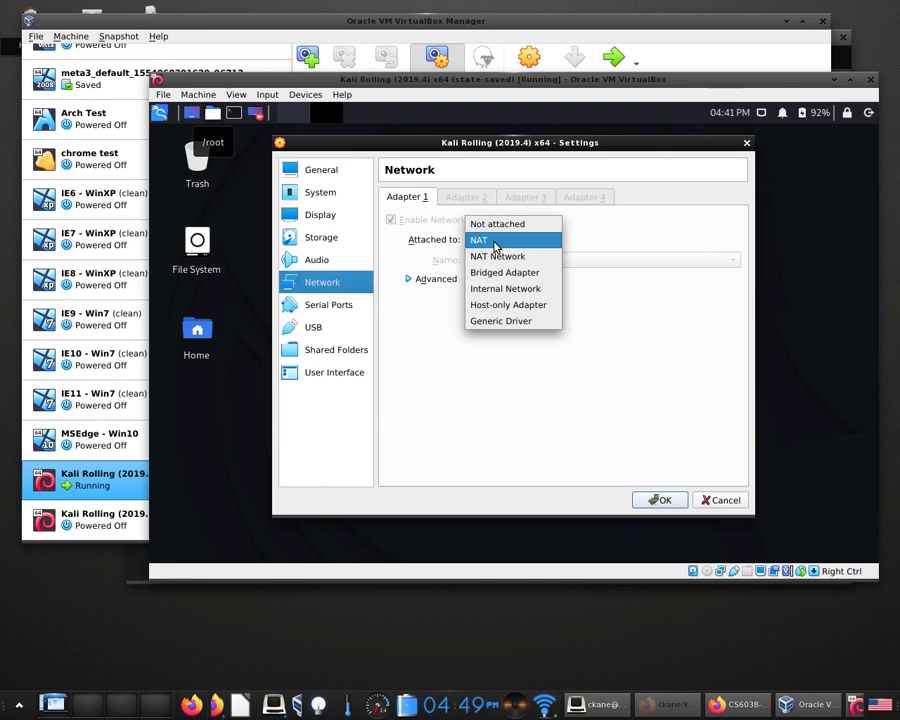
{"action": "left_click", "coordinate": [630, 247]}
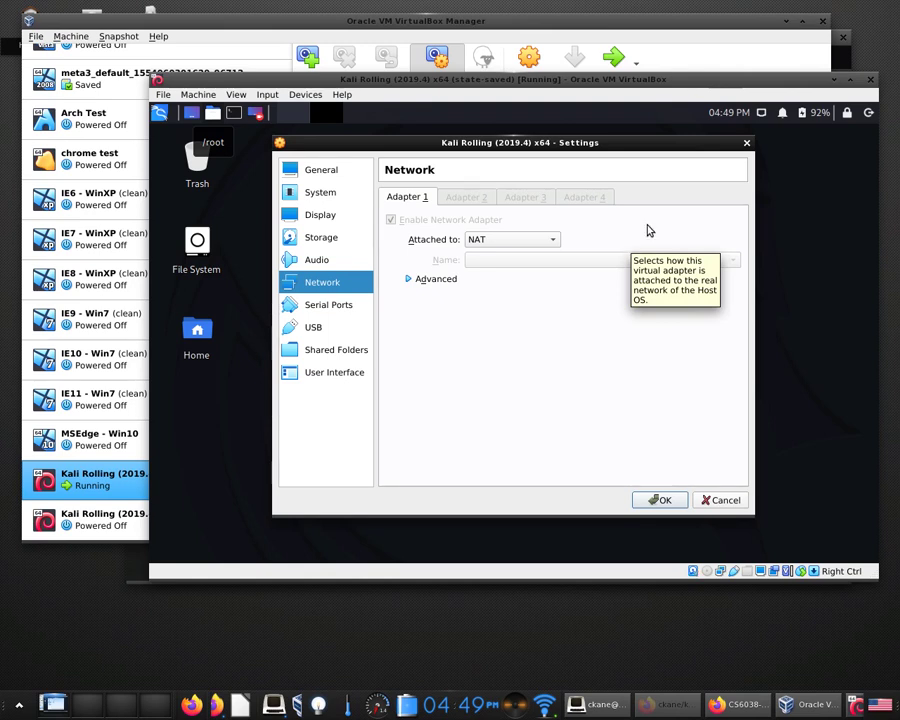
{"action": "left_click", "coordinate": [747, 142]}
{"action": "left_click", "coordinate": [762, 112]}
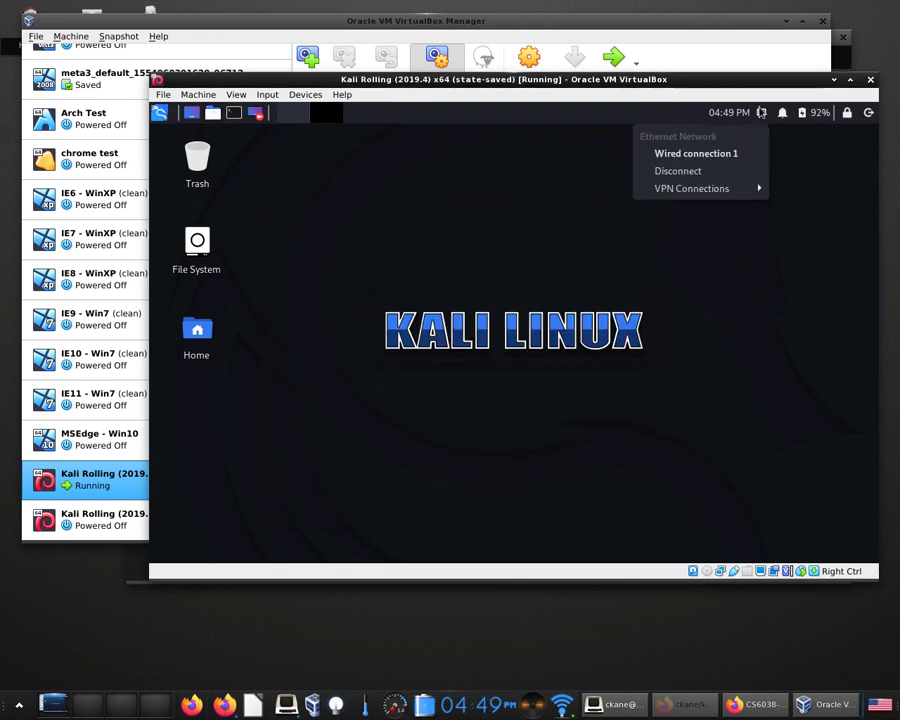
Open a root terminal in the Kali guest and run ip addr to list its interfaces.
{"action": "left_click", "coordinate": [566, 177]}
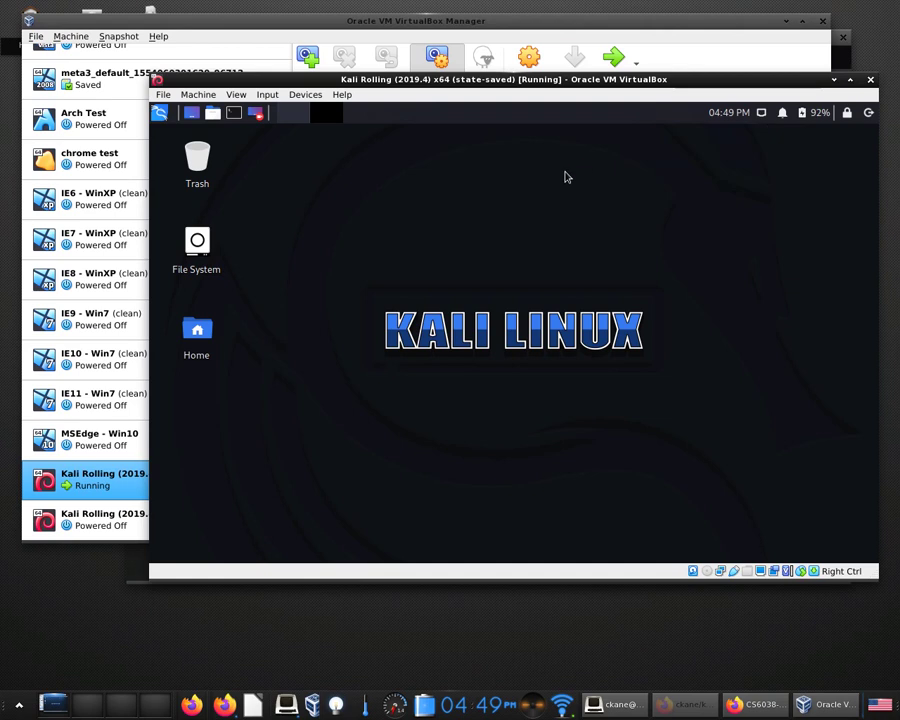
{"action": "left_click", "coordinate": [233, 114]}
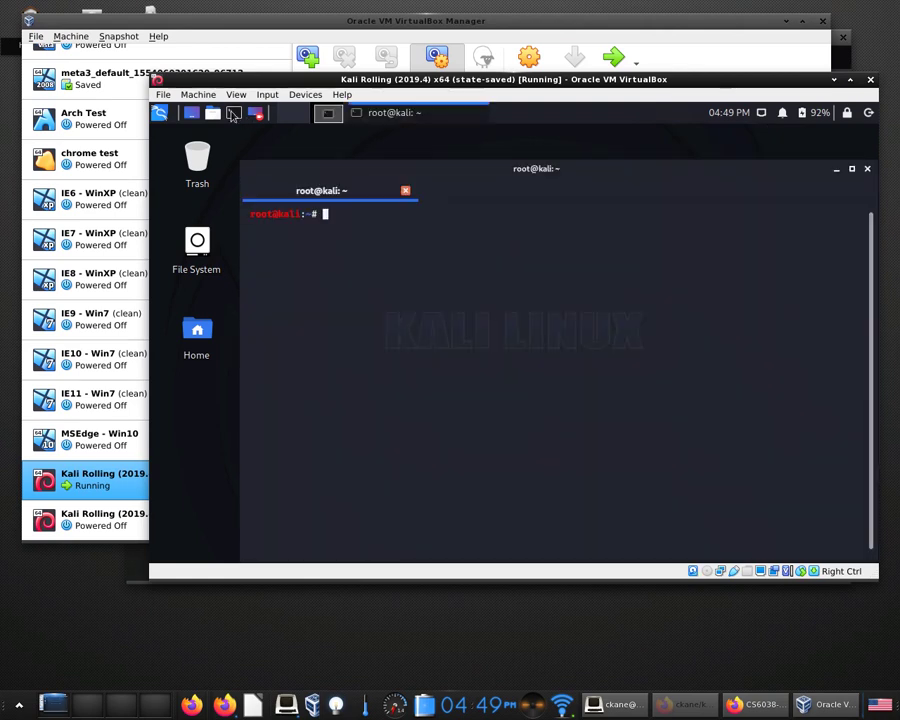
{"action": "type", "text": "ip addr -a"}
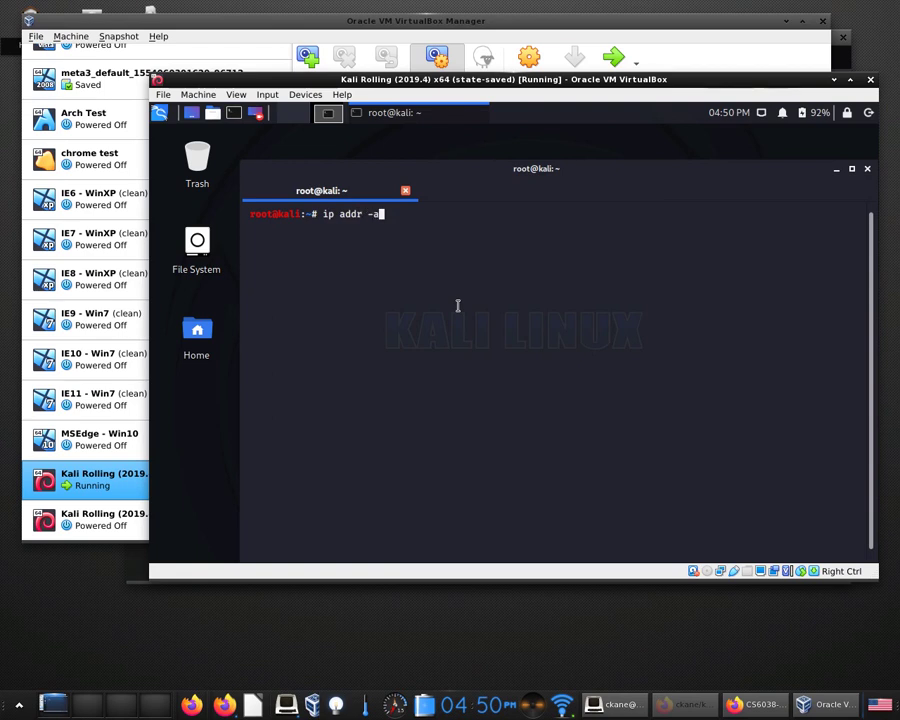
{"action": "key", "text": "Return"}
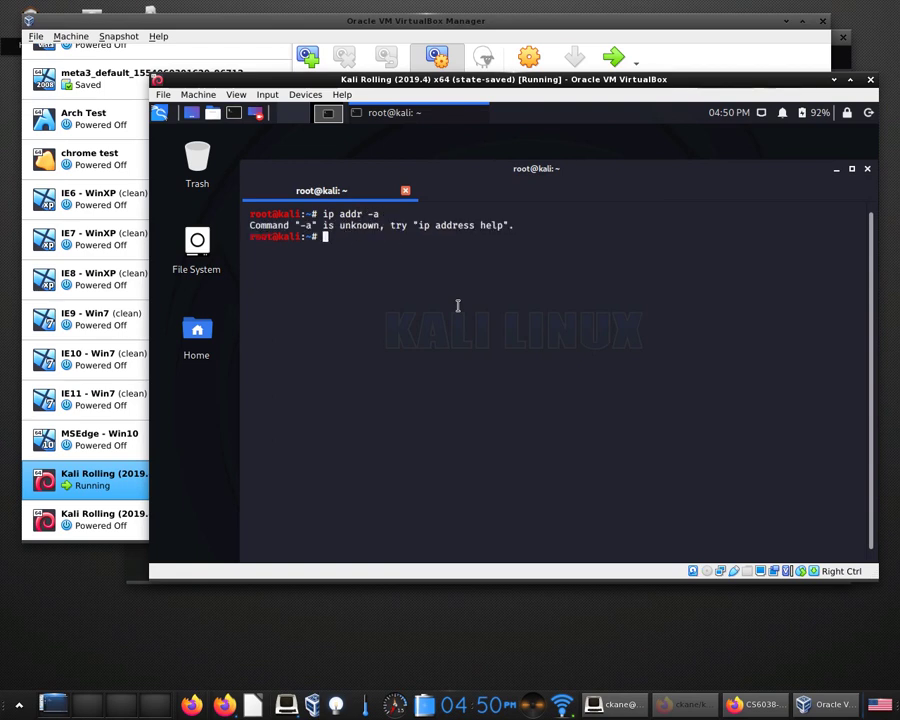
{"action": "type", "text": "ip addr"}
{"action": "key", "text": "Return"}
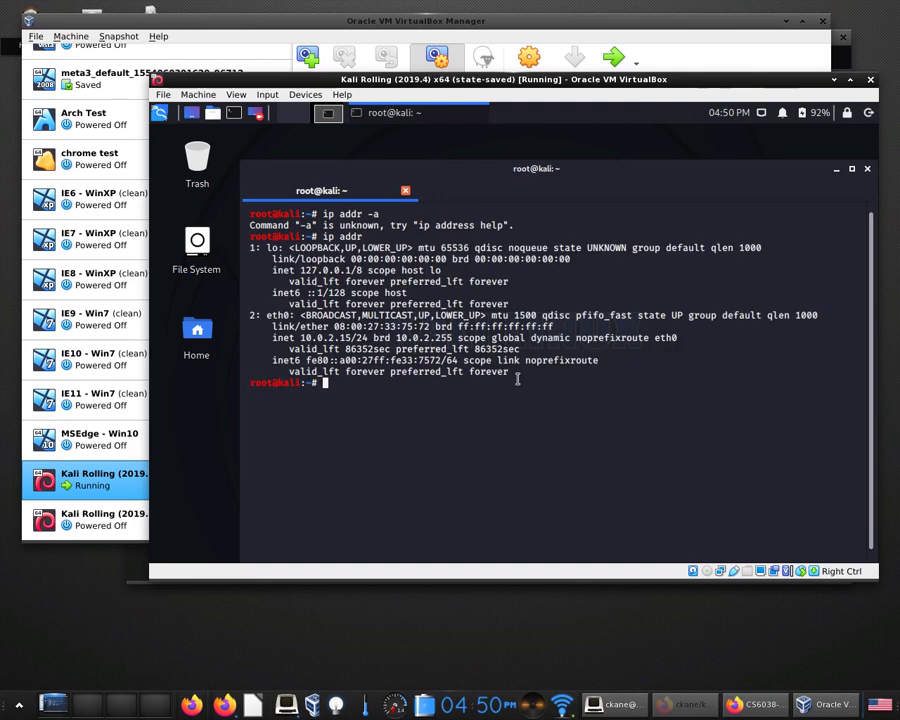
Highlight the lo and eth0 (10.0.2.15/24) lines in the ip addr output.
{"action": "left_click_drag", "start_coordinate": [519, 303], "coordinate": [240, 262]}
{"action": "triple_click", "coordinate": [298, 307]}
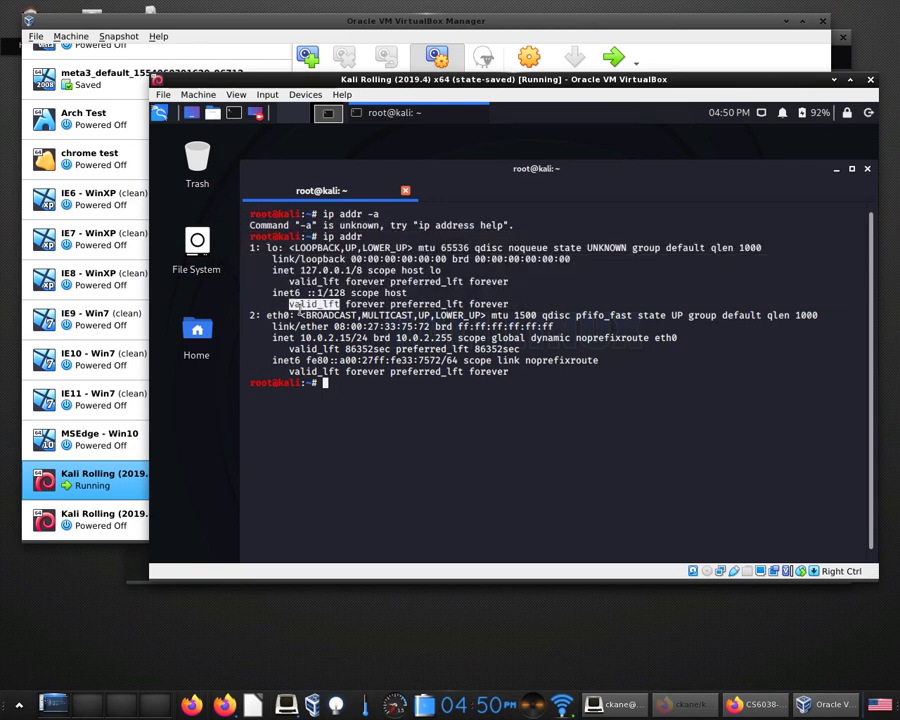
{"action": "double_click", "coordinate": [300, 316]}
{"action": "triple_click", "coordinate": [300, 316]}
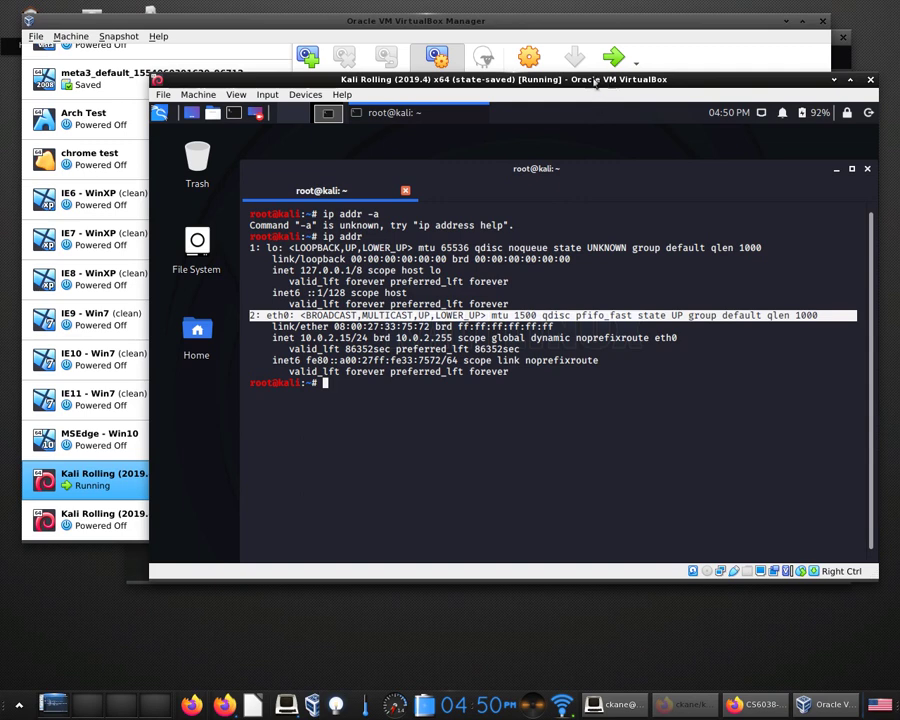
{"action": "left_click_drag", "start_coordinate": [596, 84], "coordinate": [604, 57]}
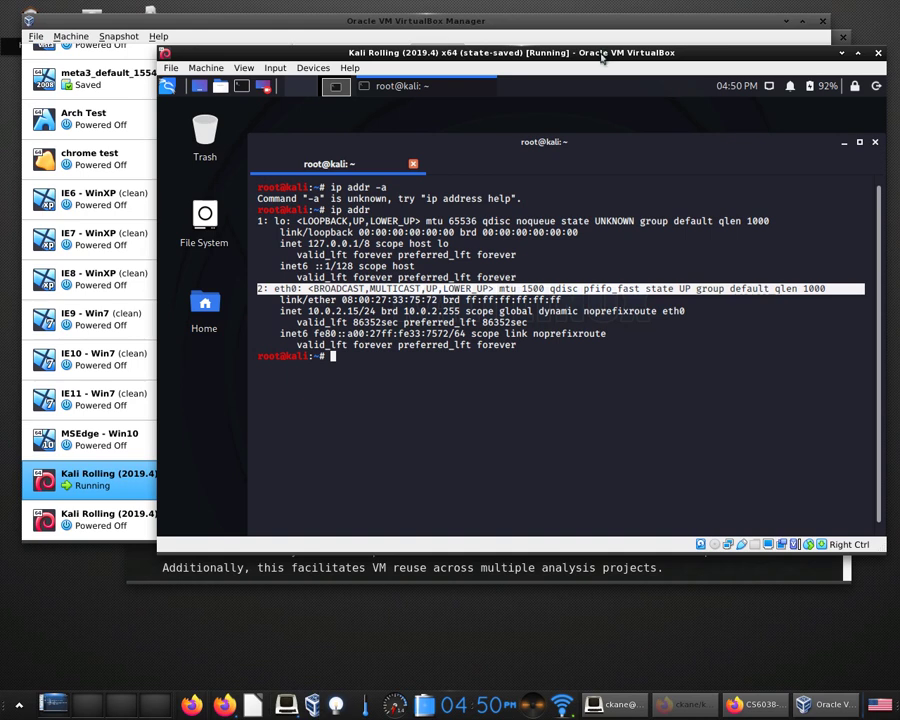
{"action": "left_click", "coordinate": [555, 274]}
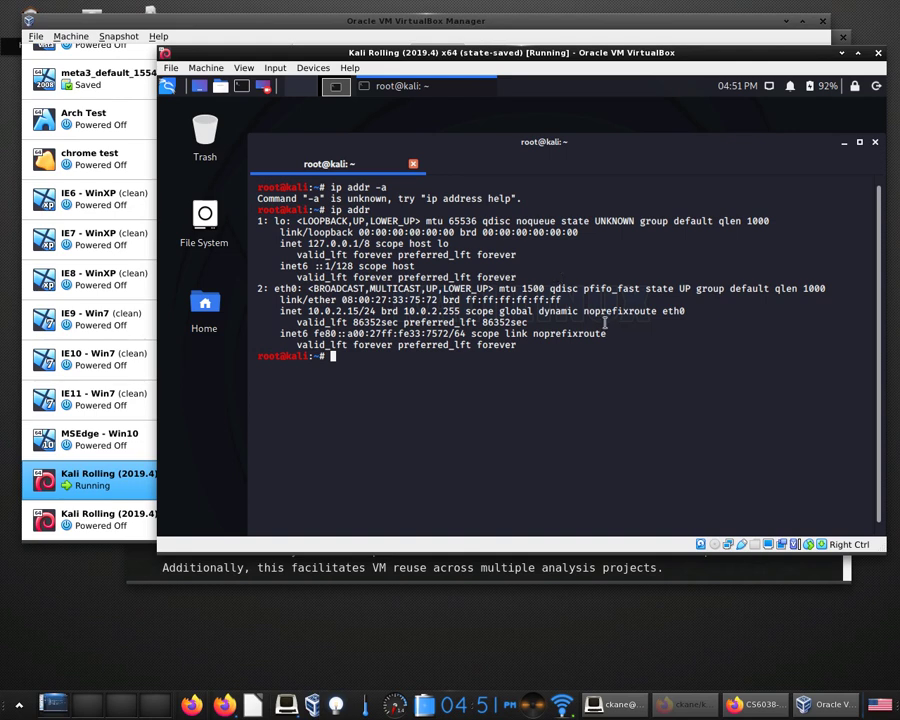
{"action": "left_click_drag", "start_coordinate": [330, 210], "coordinate": [444, 221]}
{"action": "left_click", "coordinate": [445, 220]}
Shut down Kali with the shutdown signal, without restoring the 'state-saved' snapshot.
{"action": "left_click", "coordinate": [879, 54]}
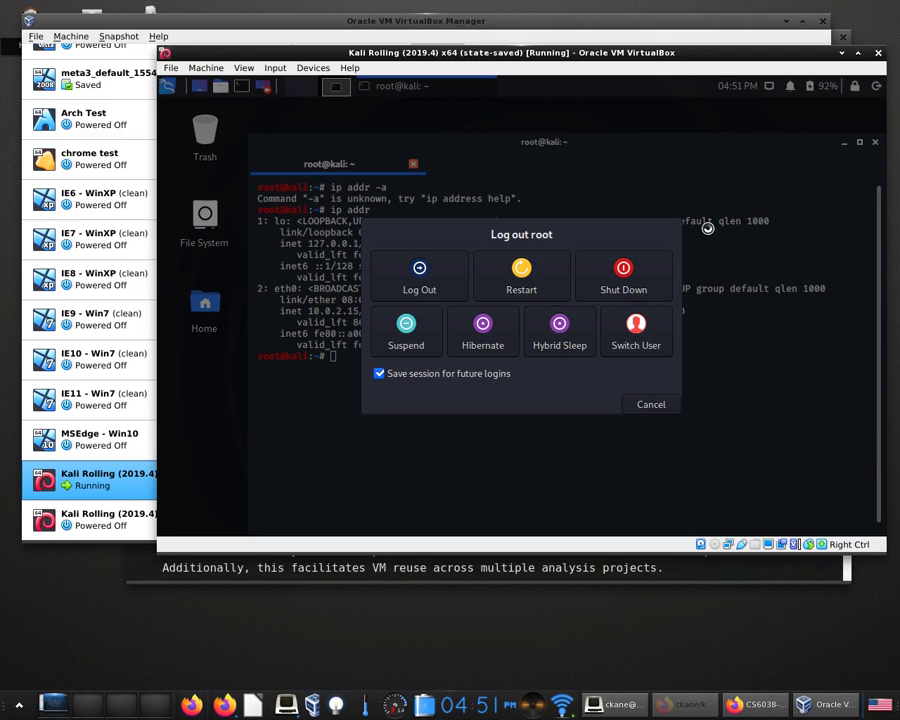
{"action": "left_click", "coordinate": [879, 53]}
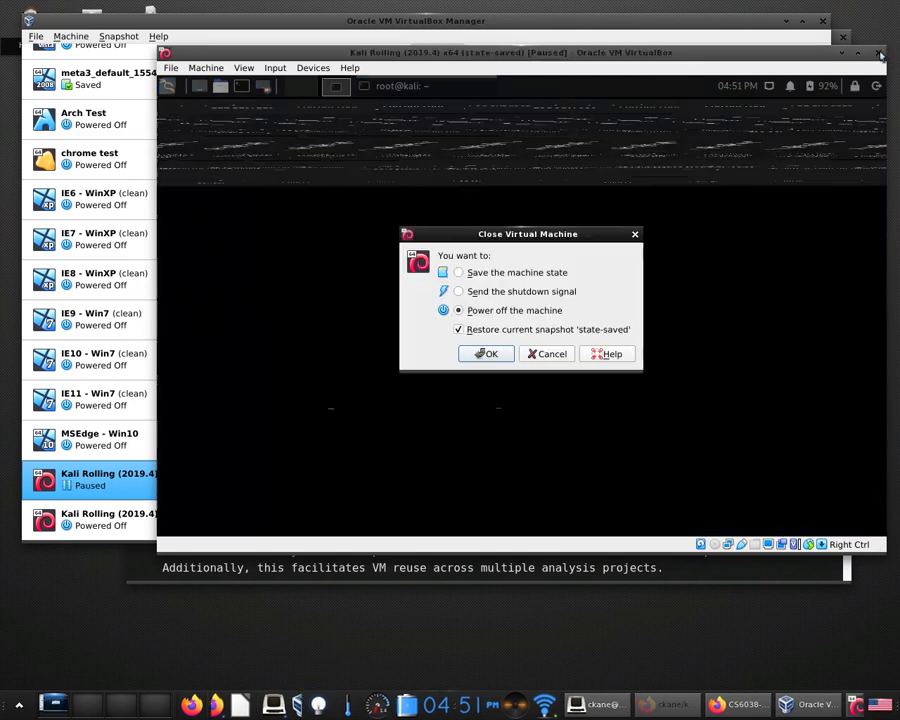
{"action": "left_click", "coordinate": [507, 332]}
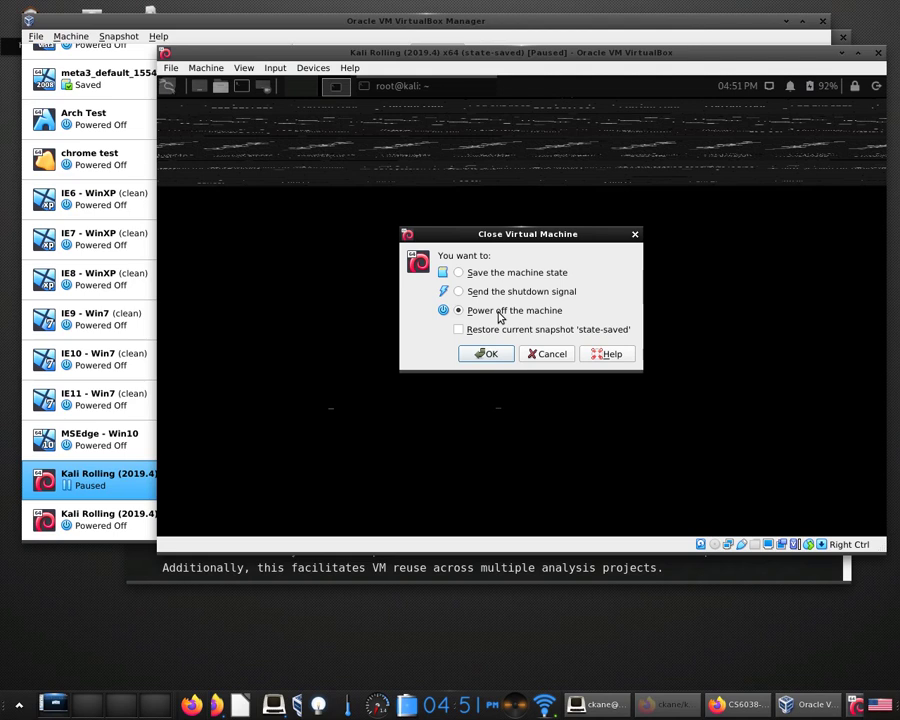
{"action": "left_click", "coordinate": [458, 291]}
{"action": "left_click", "coordinate": [486, 353]}
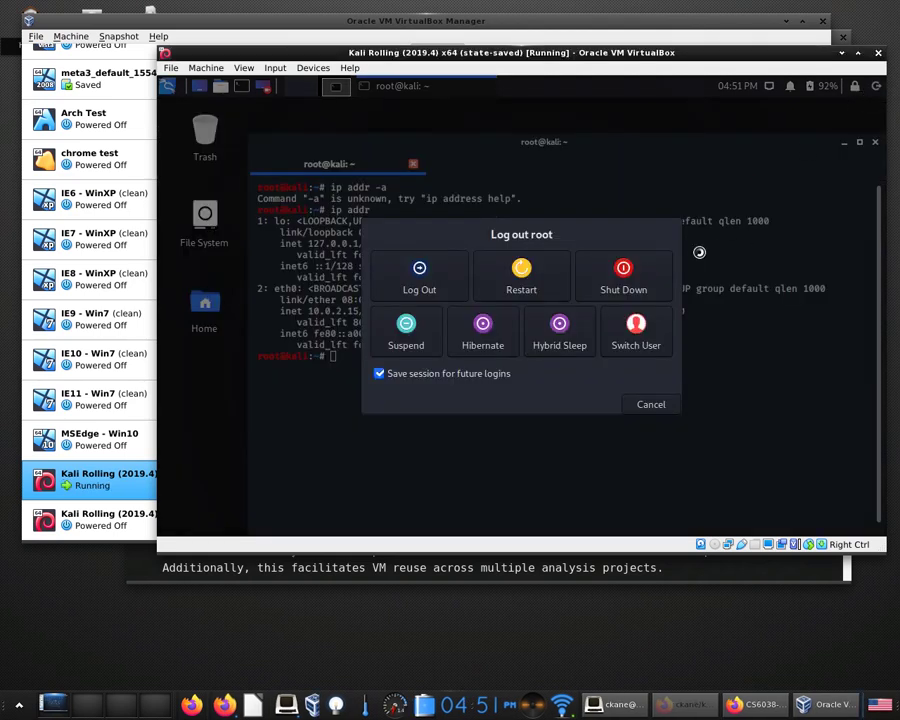
{"action": "left_click", "coordinate": [627, 268]}
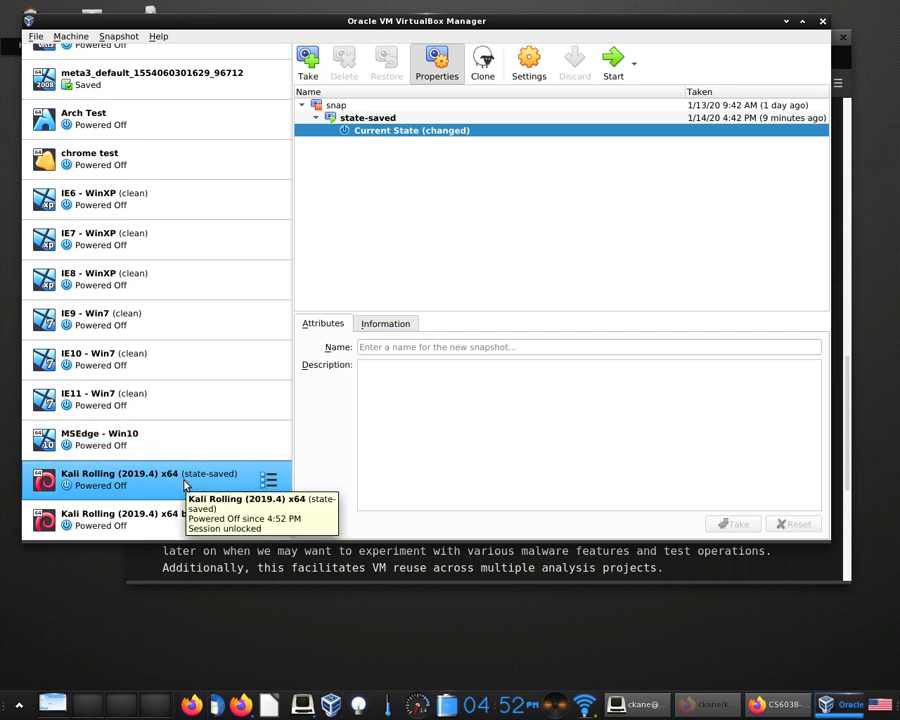
Open Settings for Kali Rolling (2019.4) x64 from its right-click menu.
{"action": "right_click", "coordinate": [185, 484]}
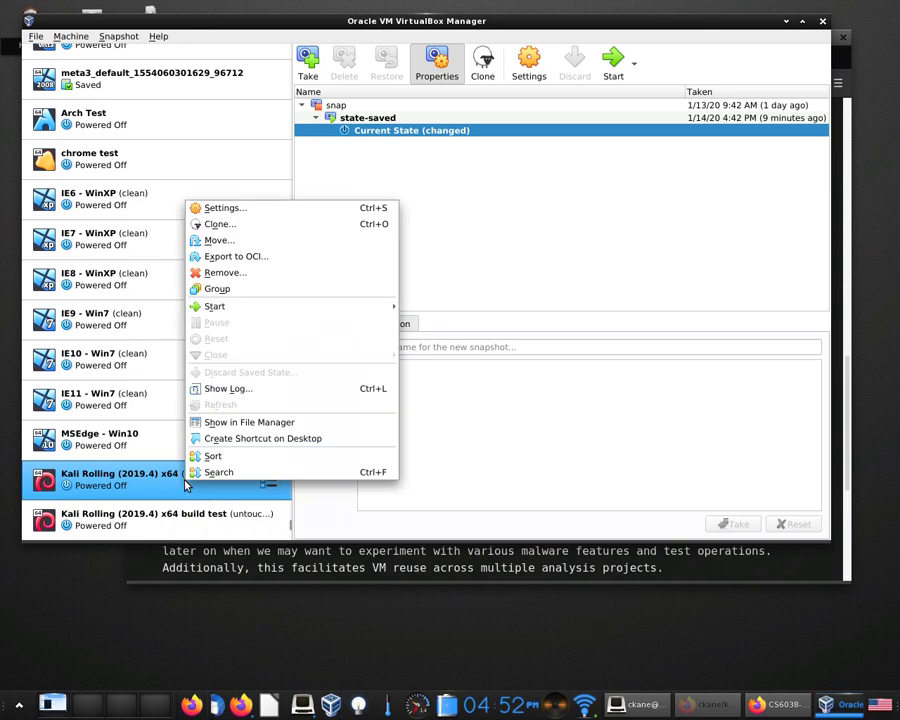
{"action": "left_click", "coordinate": [275, 212]}
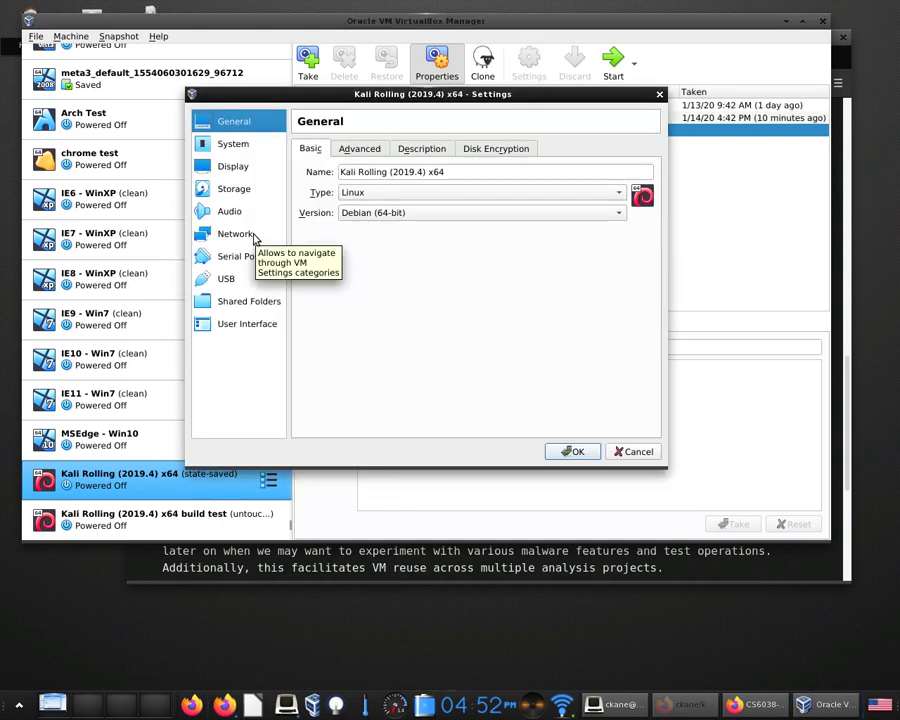
Review network Adapters 1–4, with Adapter 1 on NAT, and enable Adapter 2.
{"action": "left_click", "coordinate": [254, 236]}
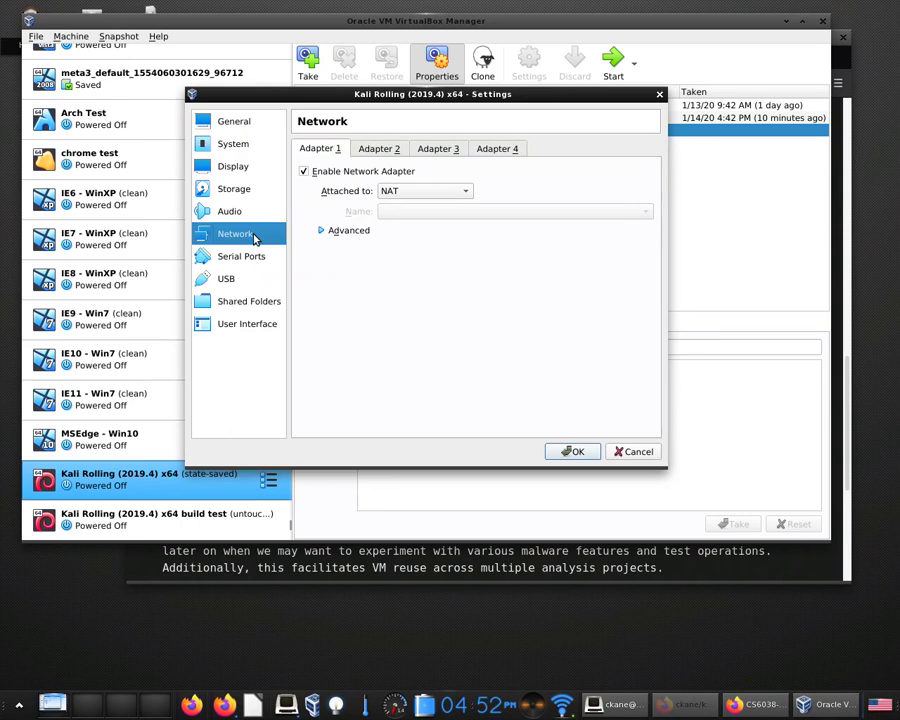
{"action": "left_click", "coordinate": [512, 151]}
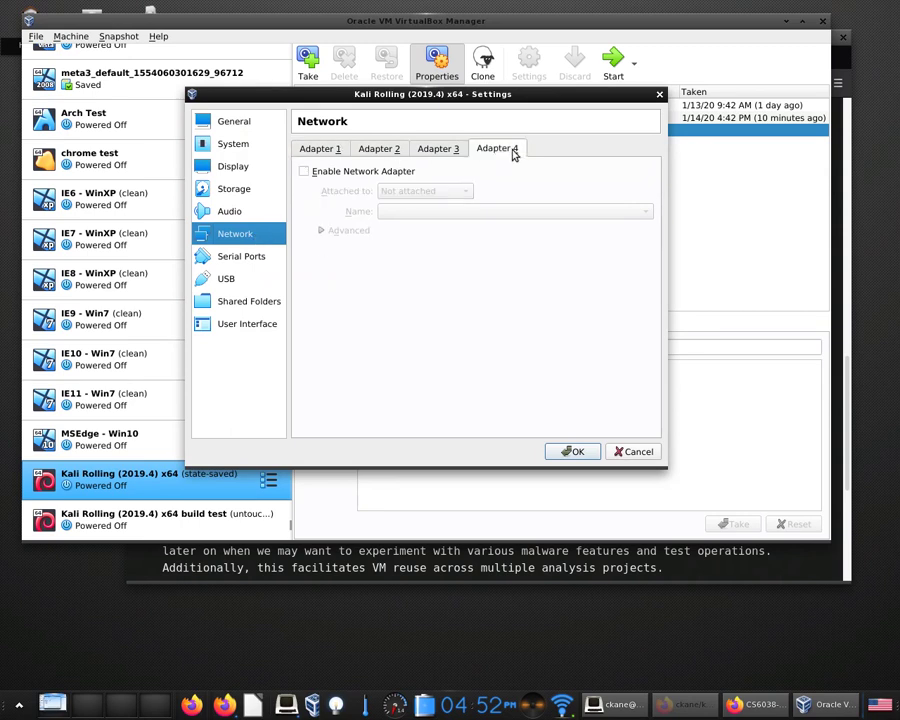
{"action": "left_click", "coordinate": [438, 152]}
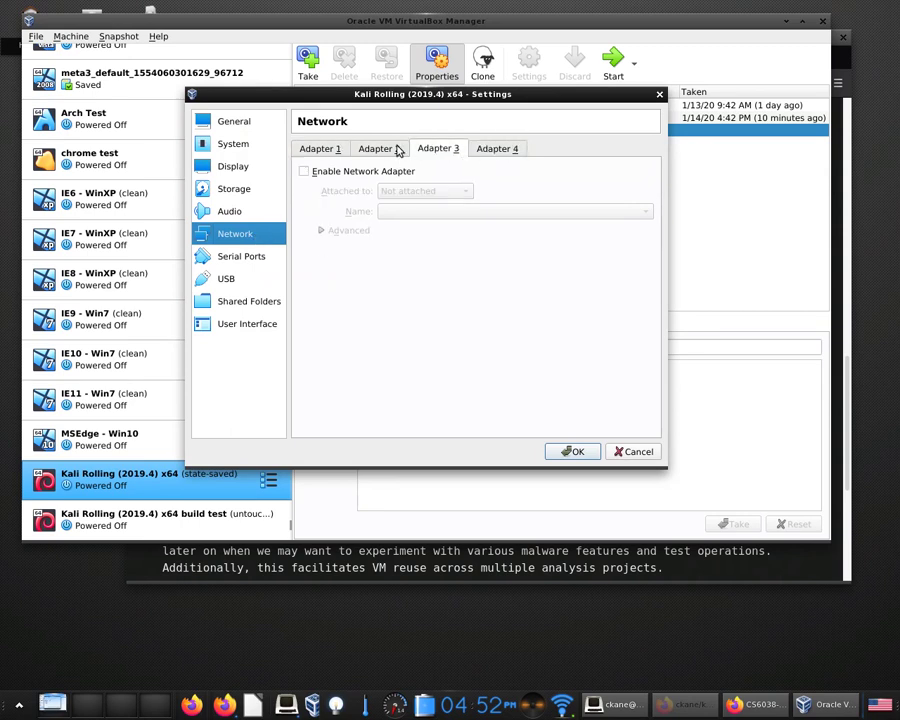
{"action": "left_click", "coordinate": [378, 150]}
{"action": "left_click", "coordinate": [330, 149]}
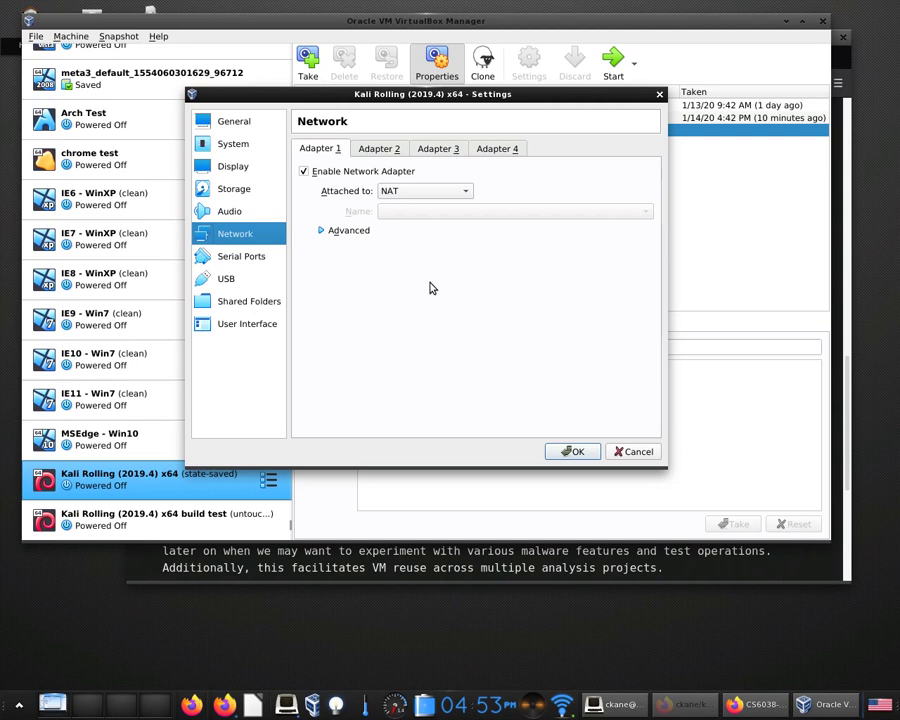
{"action": "left_click", "coordinate": [377, 155]}
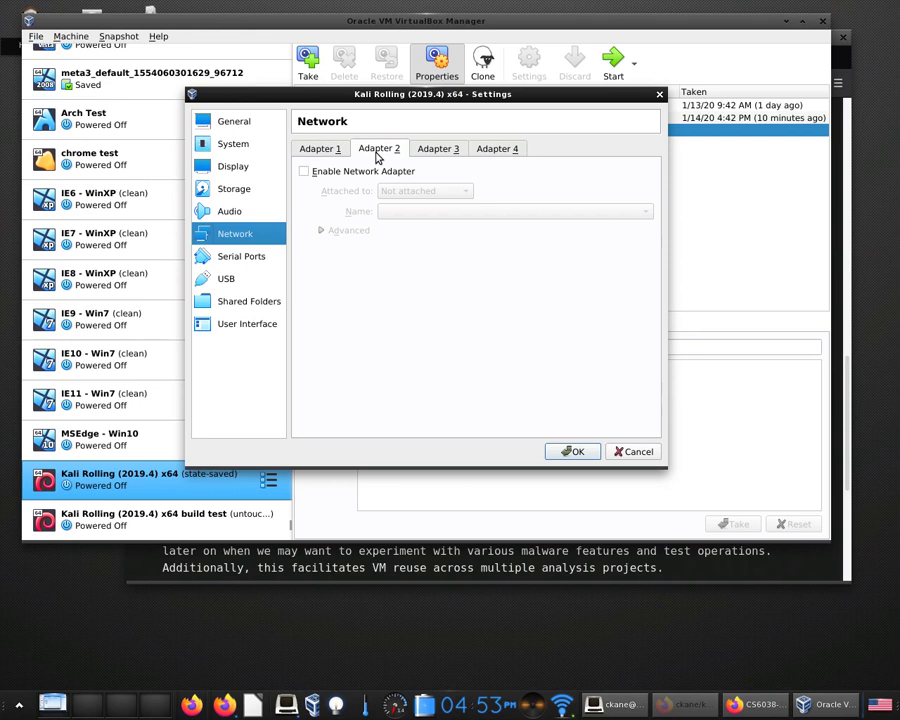
{"action": "left_click", "coordinate": [363, 173]}
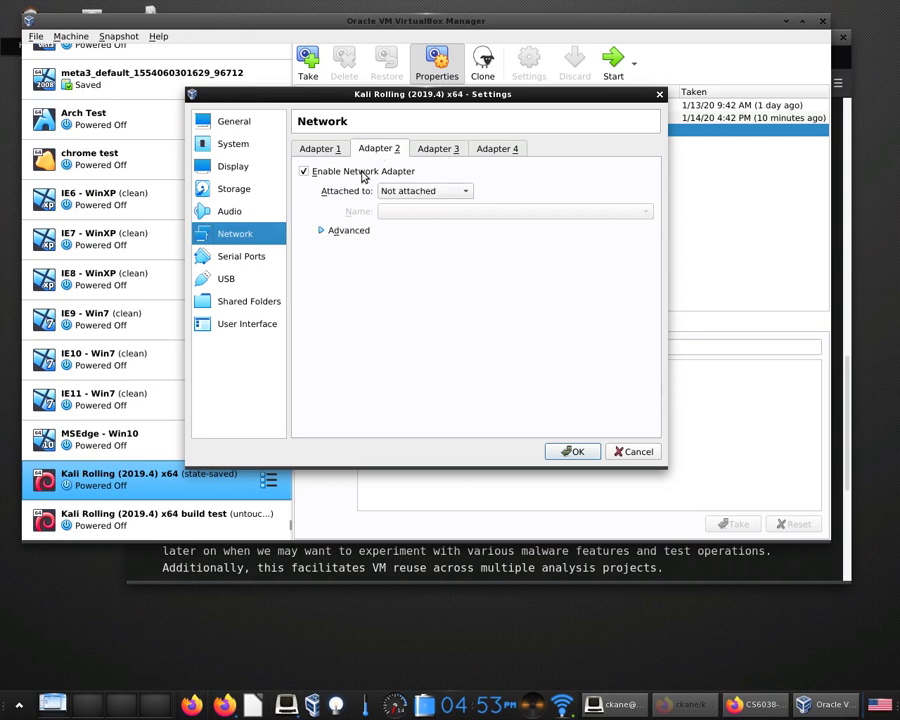
Attach Adapter 2 to Host-only Adapter, keeping the name vboxnet0.
{"action": "left_click", "coordinate": [414, 191]}
{"action": "left_click", "coordinate": [434, 272]}
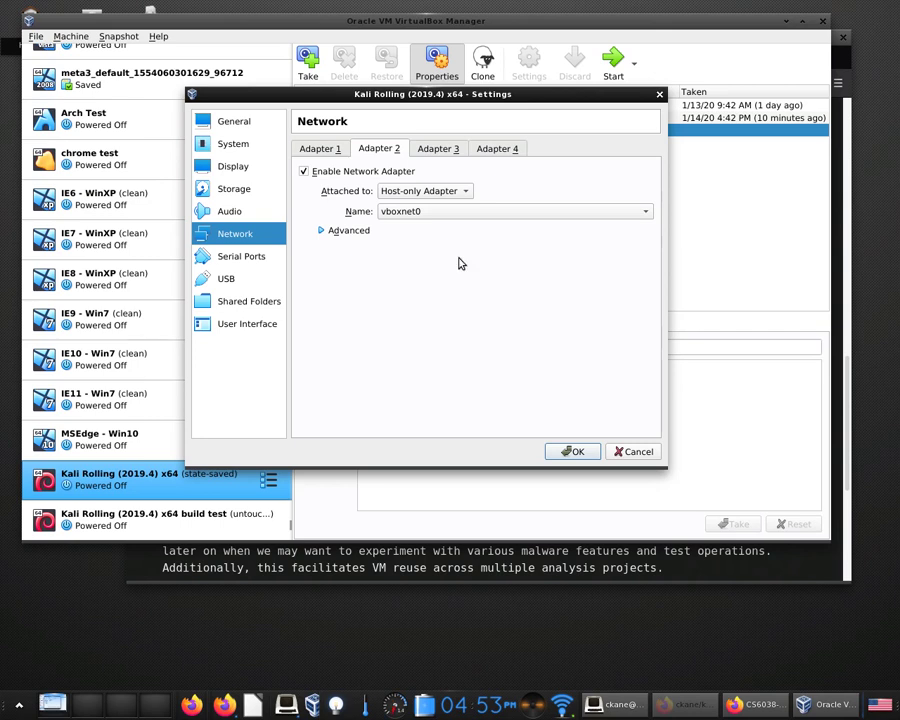
{"action": "left_click", "coordinate": [461, 193]}
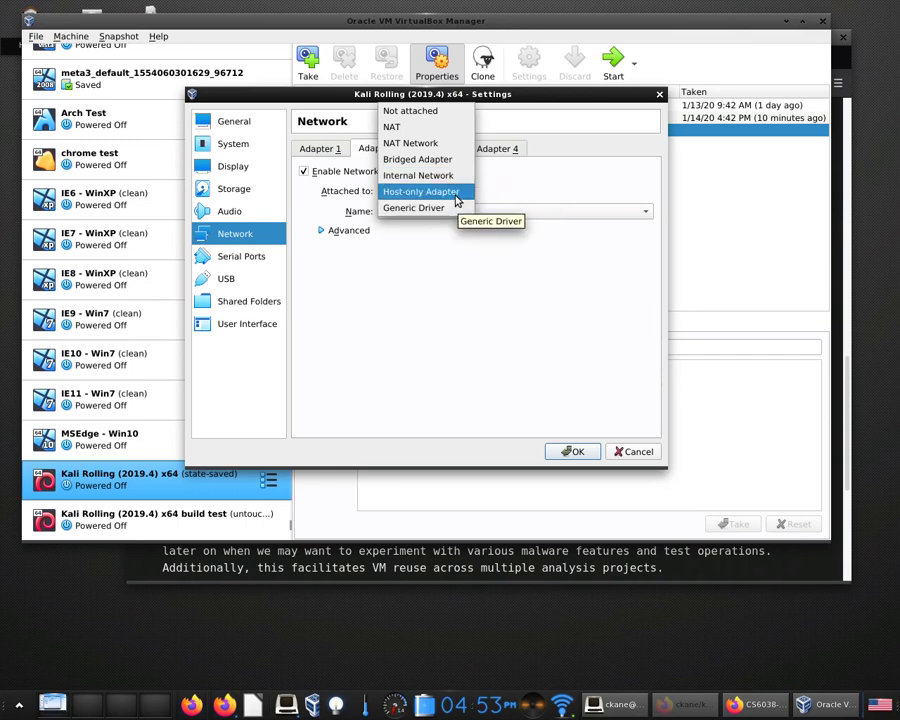
{"action": "left_click", "coordinate": [455, 195]}
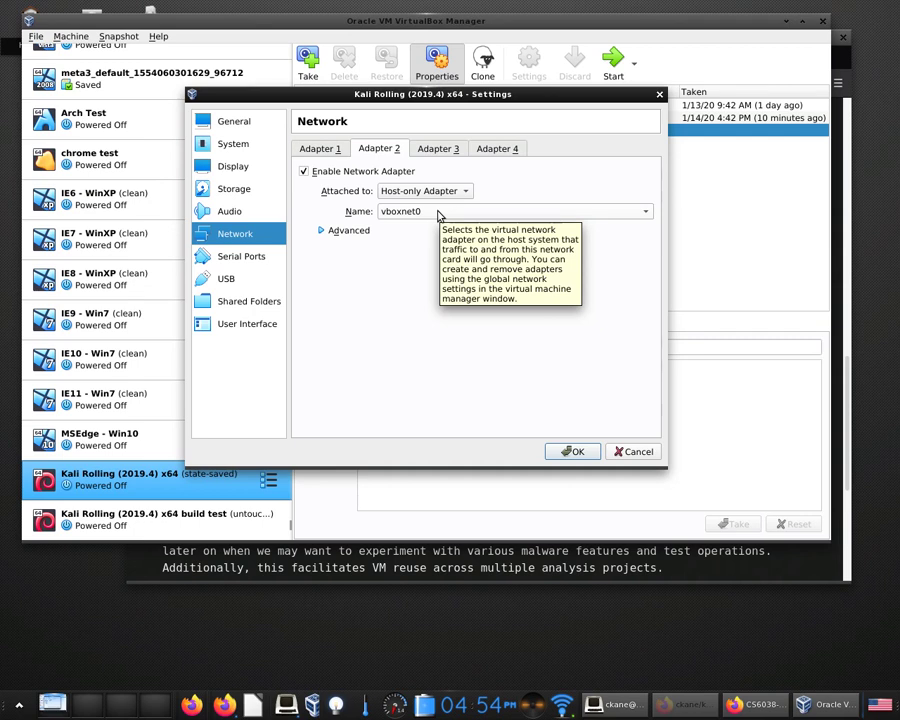
{"action": "key", "text": "alt+Tab"}
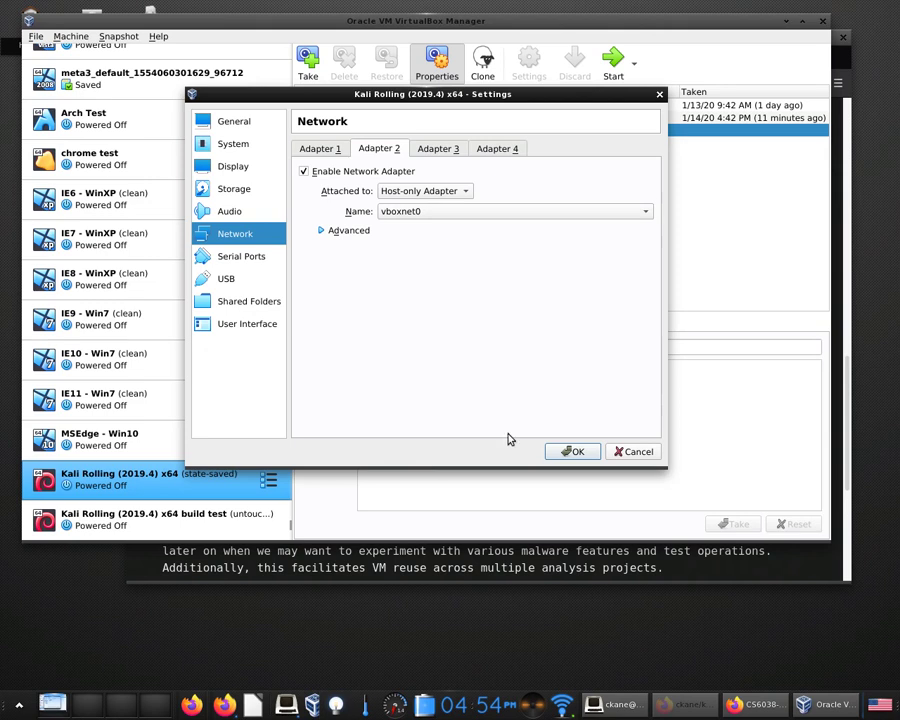
Regenerate Adapter 2's MAC address, set Promiscuous Mode to Allow All, and save with OK.
{"action": "left_click", "coordinate": [321, 231]}
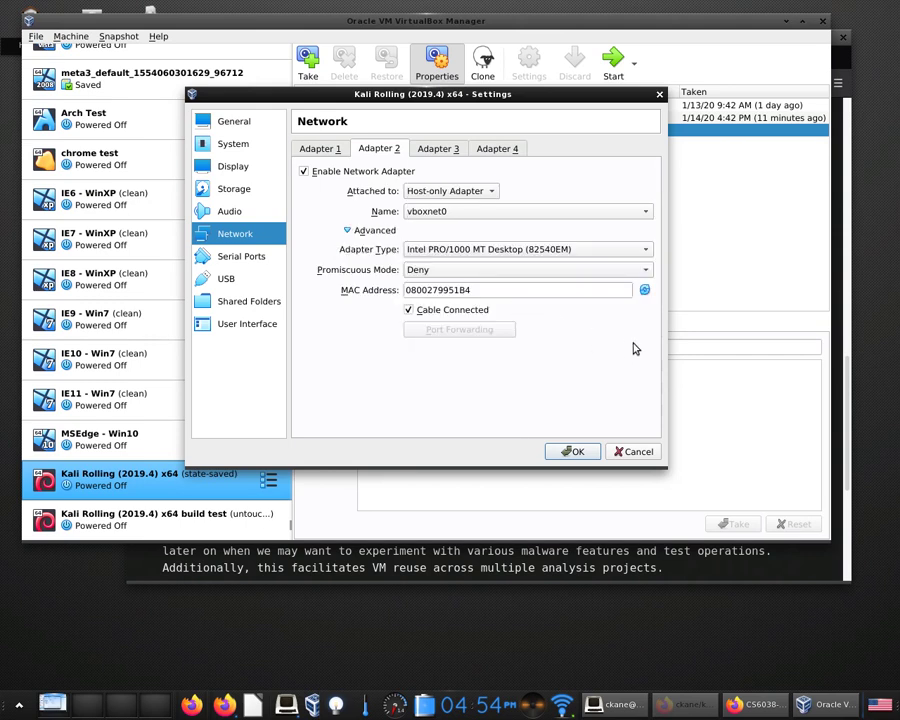
{"action": "left_click", "coordinate": [645, 290]}
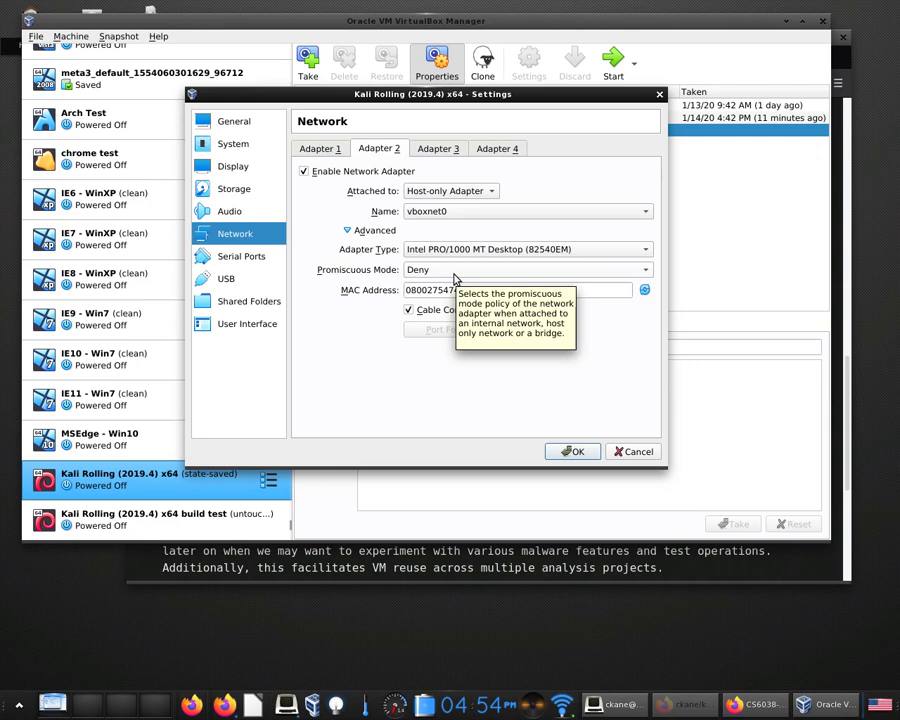
{"action": "left_click", "coordinate": [454, 275]}
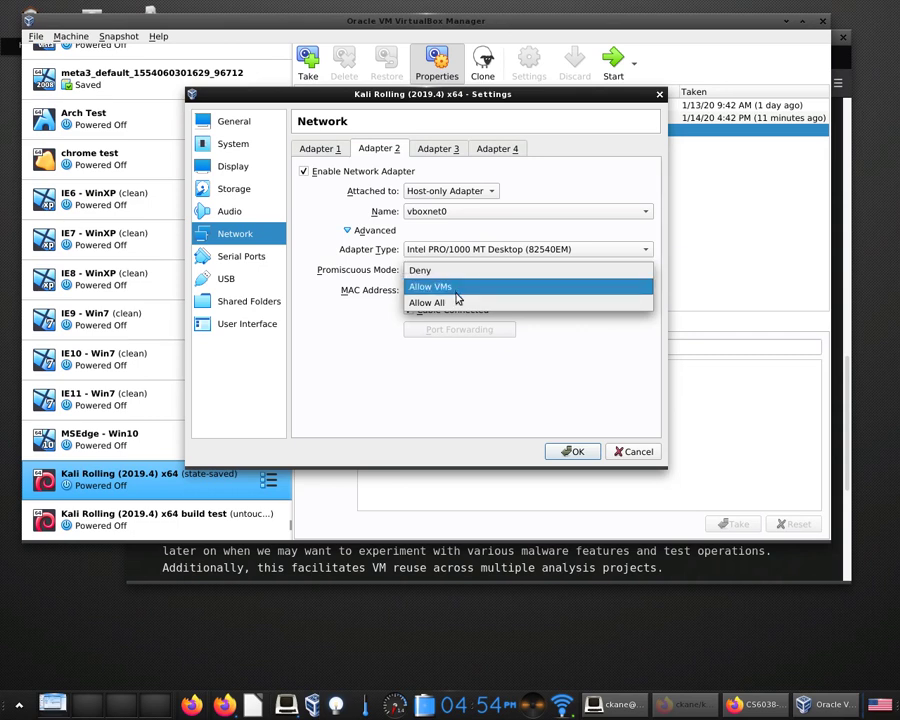
{"action": "left_click", "coordinate": [458, 307]}
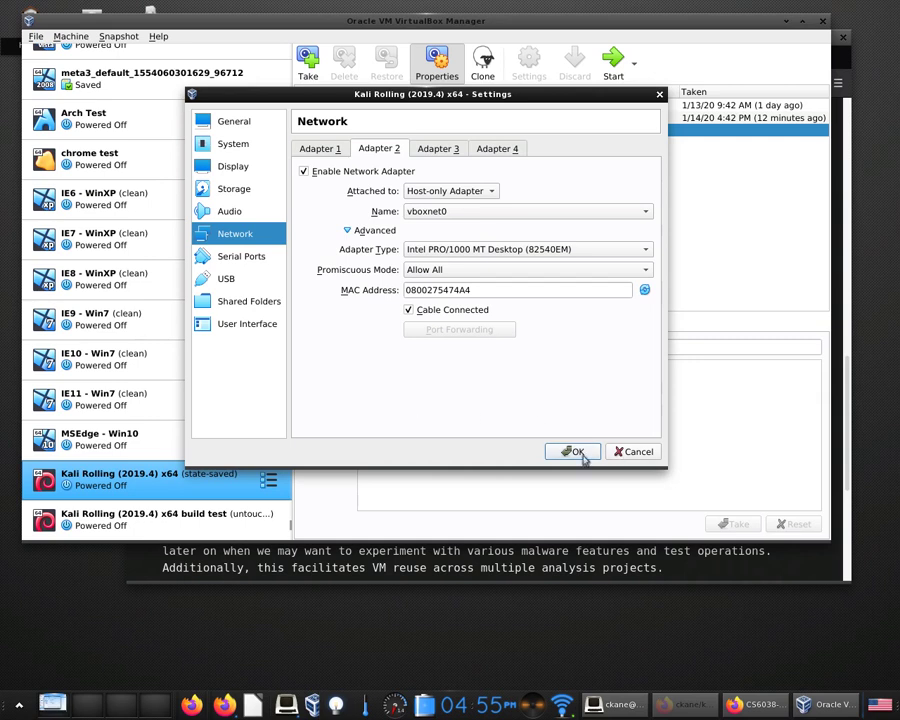
{"action": "left_click", "coordinate": [576, 452]}
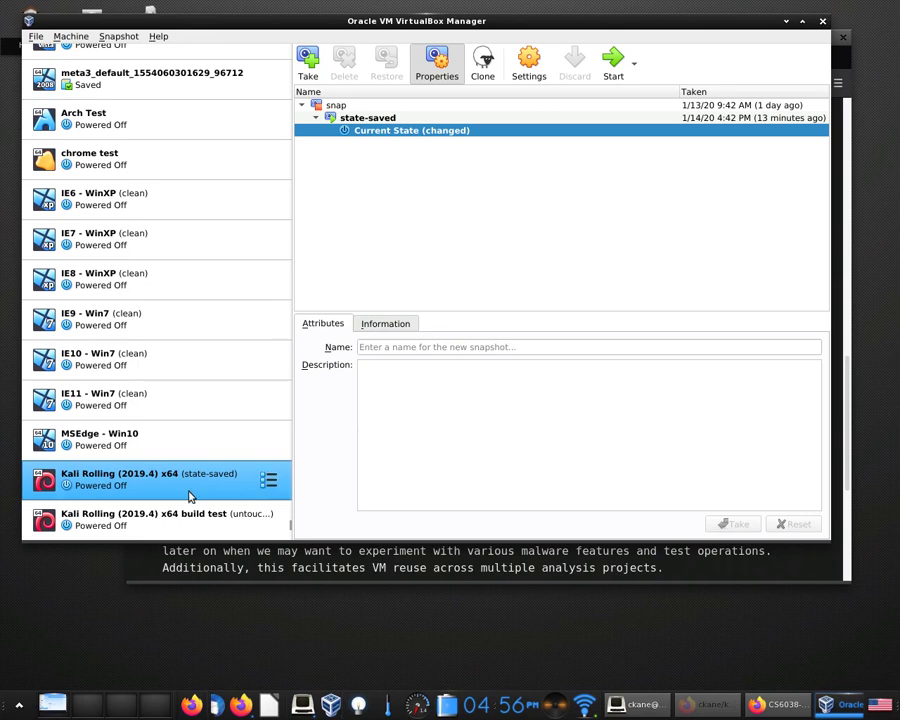
Boot the Kali Rolling (2019.4) x64 VM to its login screen.
{"action": "double_click", "coordinate": [190, 496]}
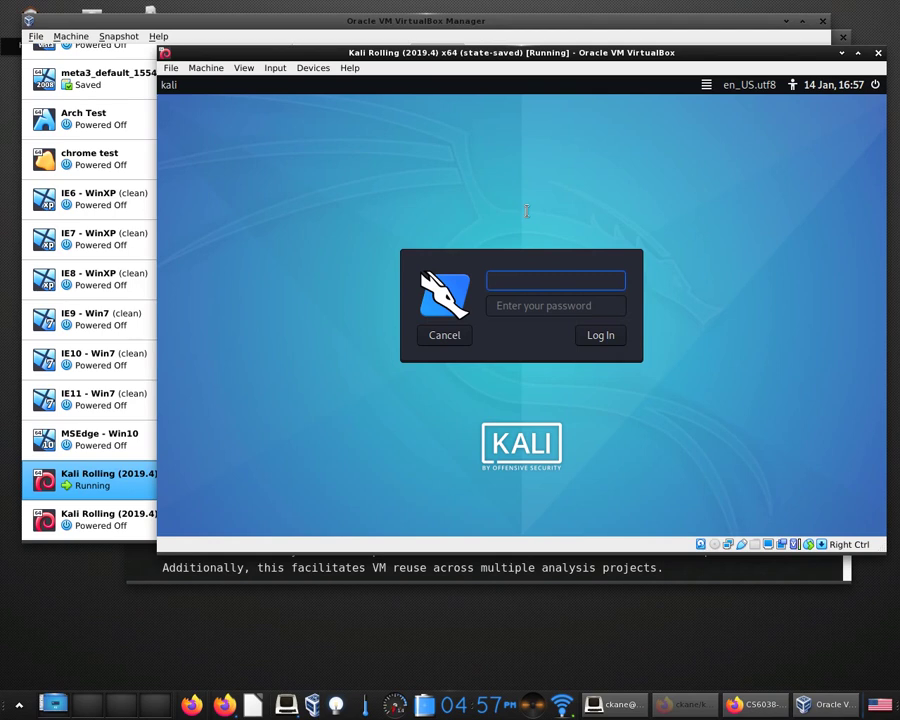
Log in to the Kali guest as root, entering the root password.
{"action": "type", "text": "root"}
{"action": "key", "text": "Tab"}
{"action": "type", "text": "toor"}
{"action": "key", "text": "Return"}
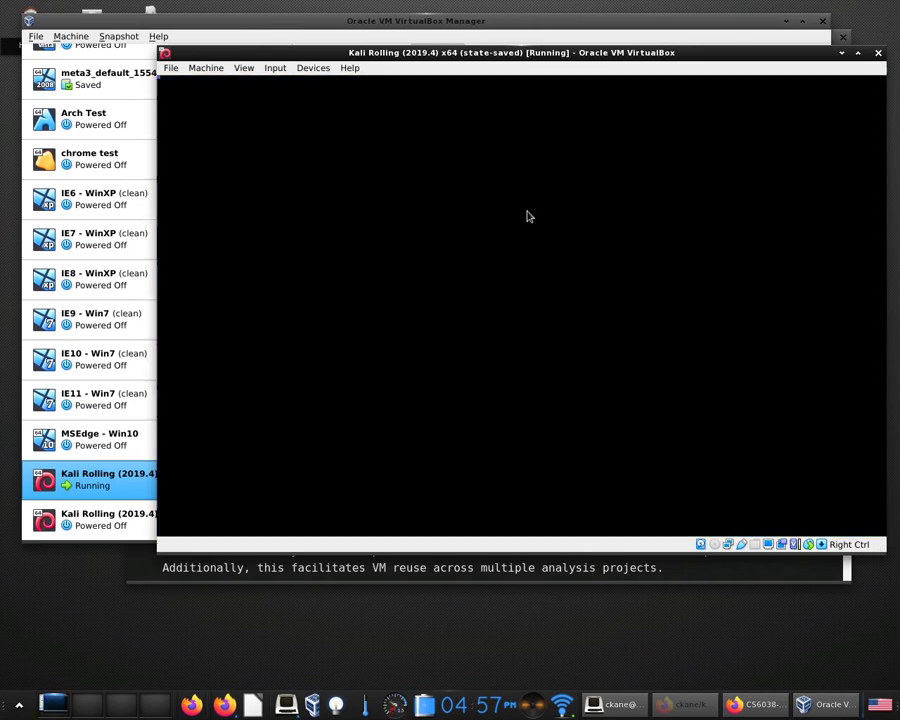
Open a root terminal, then show the VM status bar's network adapter options.
{"action": "key", "text": "ctrl+alt+t"}
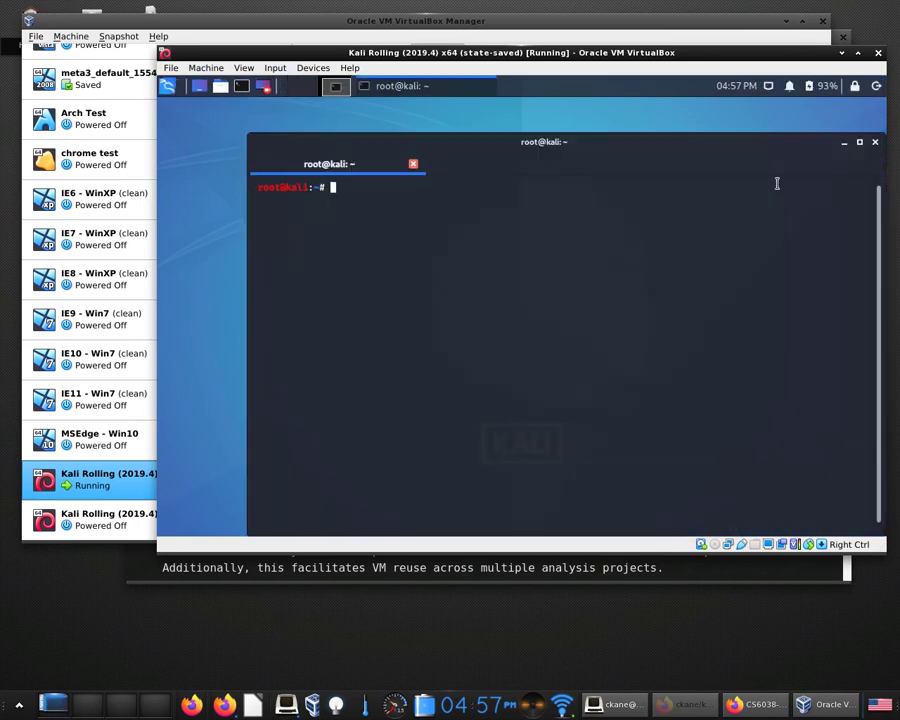
{"action": "left_click_drag", "start_coordinate": [768, 152], "coordinate": [740, 135]}
{"action": "left_click", "coordinate": [768, 88]}
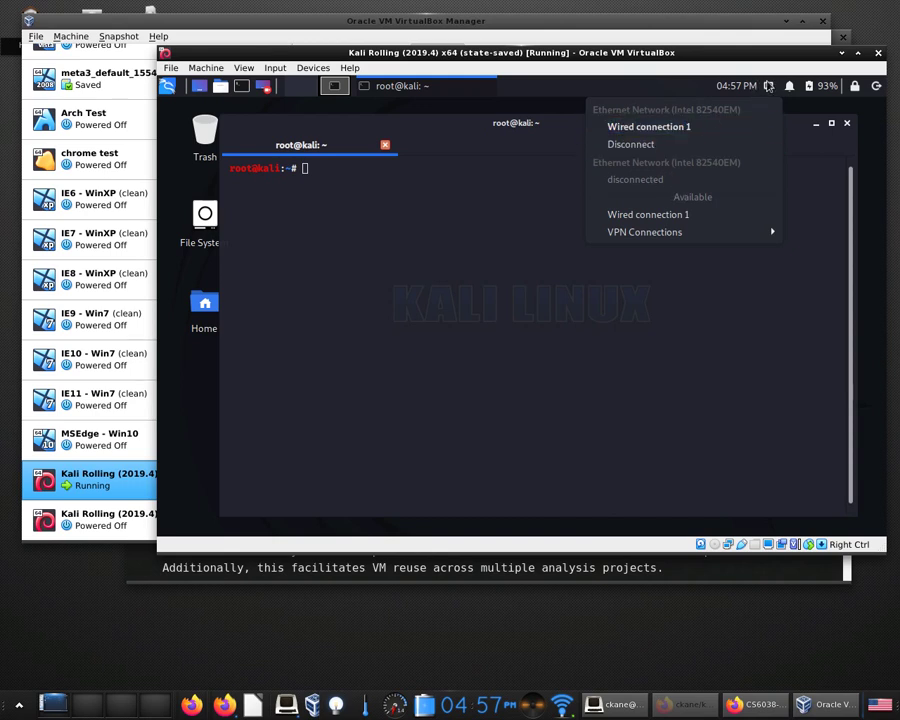
{"action": "left_click", "coordinate": [745, 300]}
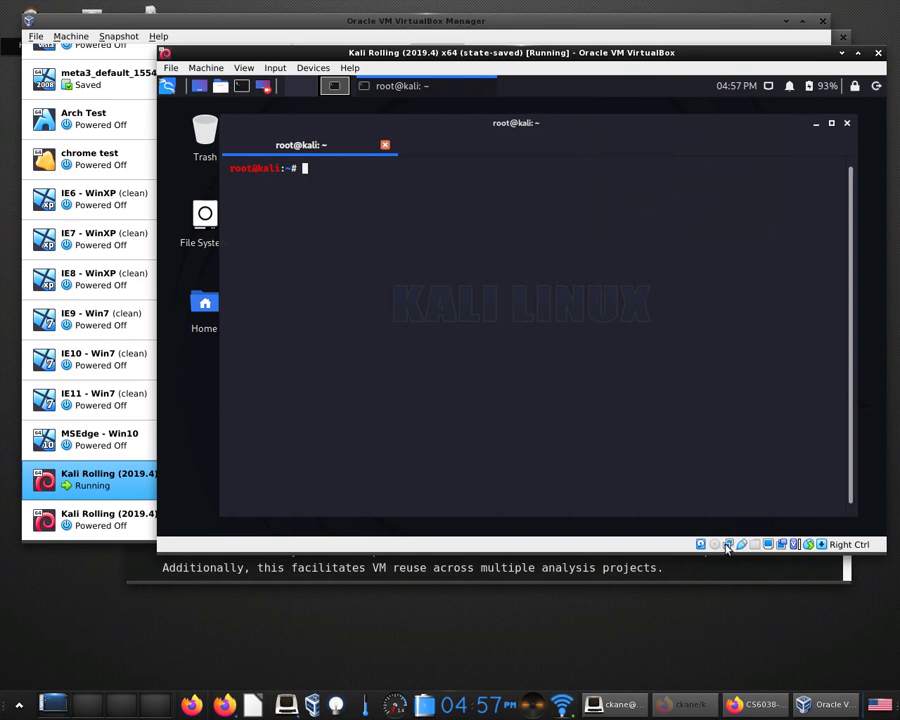
{"action": "right_click", "coordinate": [727, 545]}
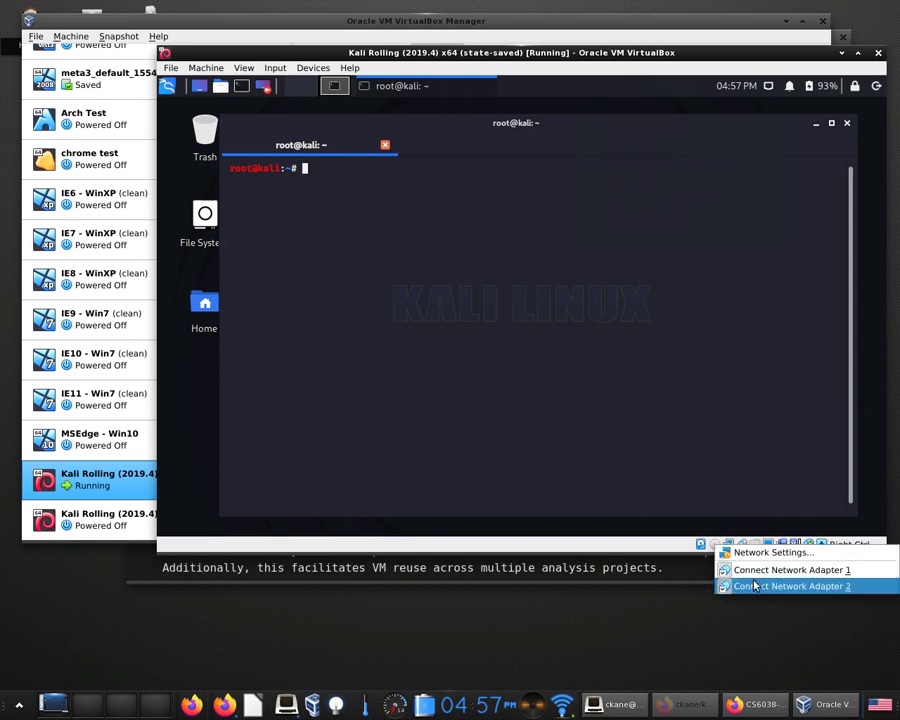
Run ip addr, highlight the eth1 and eth0 lines, then open the guest network menu.
{"action": "left_click", "coordinate": [697, 483]}
{"action": "type", "text": "ip addr"}
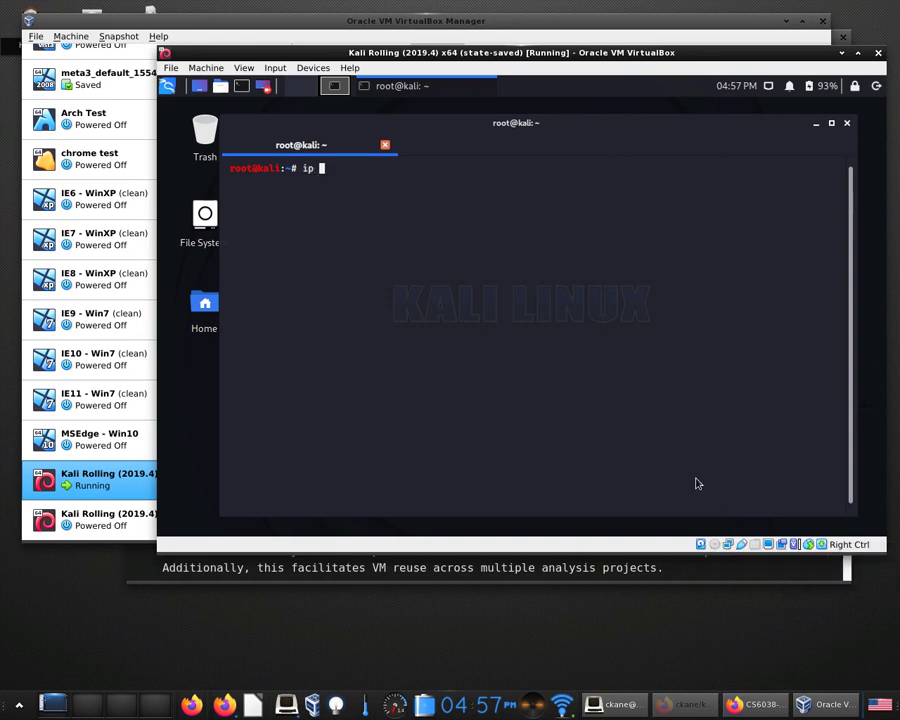
{"action": "key", "text": "Return"}
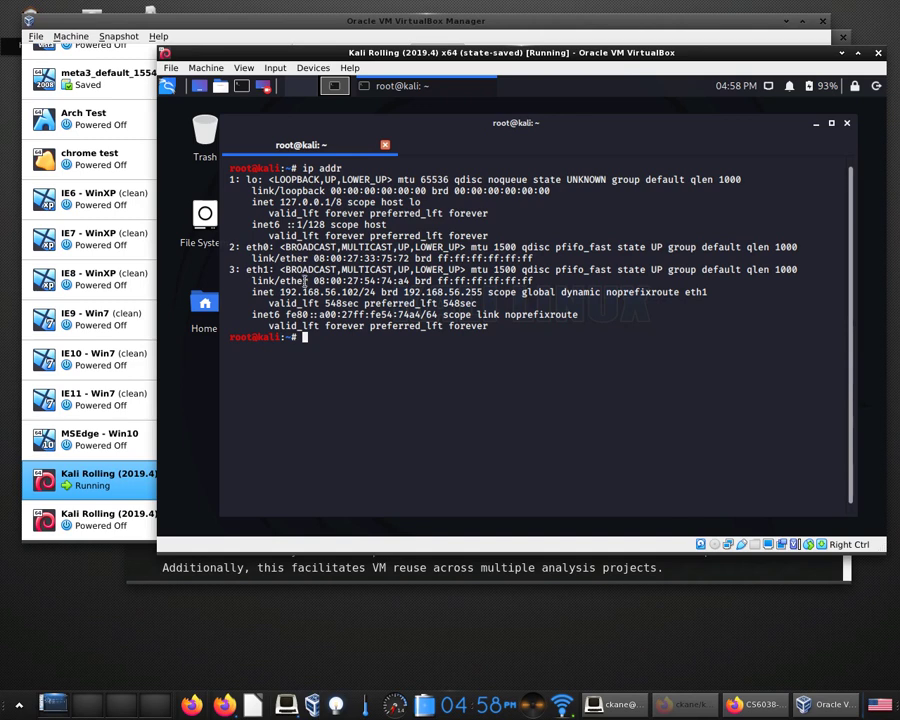
{"action": "left_click_drag", "start_coordinate": [229, 269], "coordinate": [684, 326]}
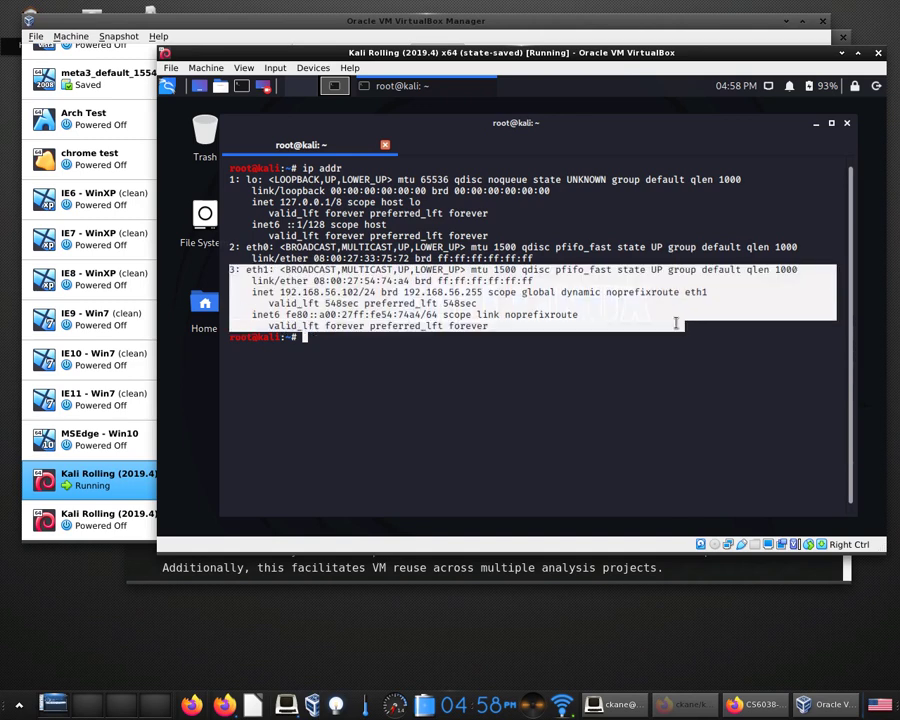
{"action": "left_click_drag", "start_coordinate": [228, 247], "coordinate": [577, 259]}
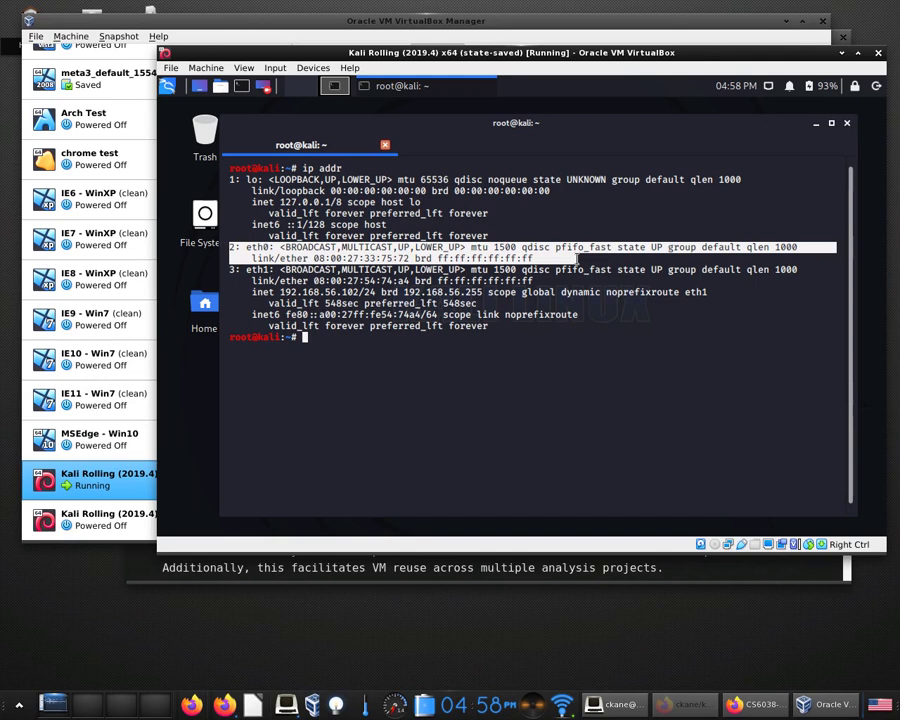
{"action": "left_click", "coordinate": [595, 316]}
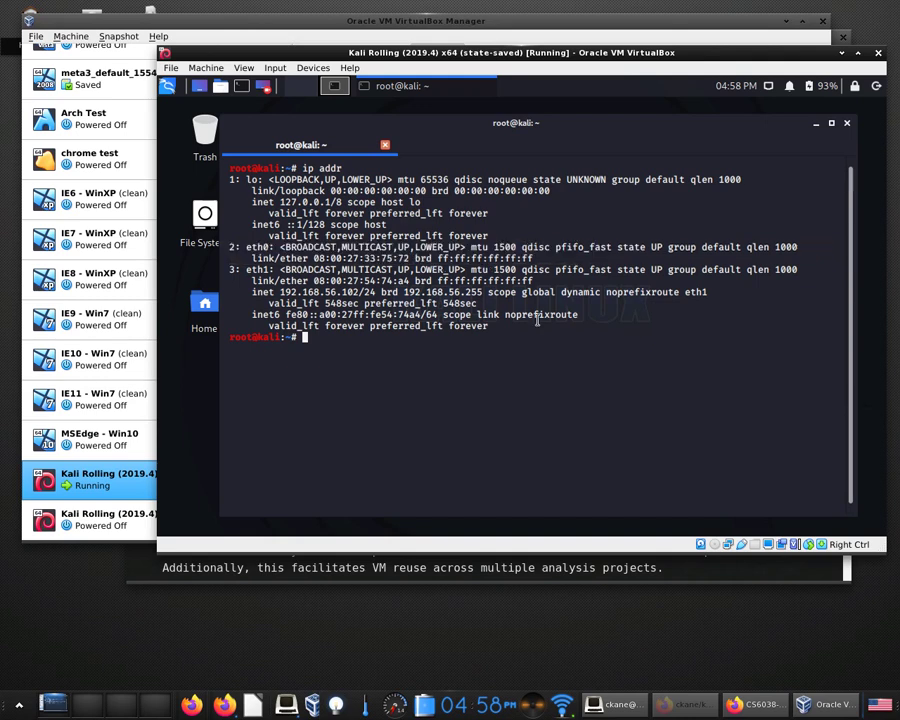
{"action": "left_click", "coordinate": [768, 86]}
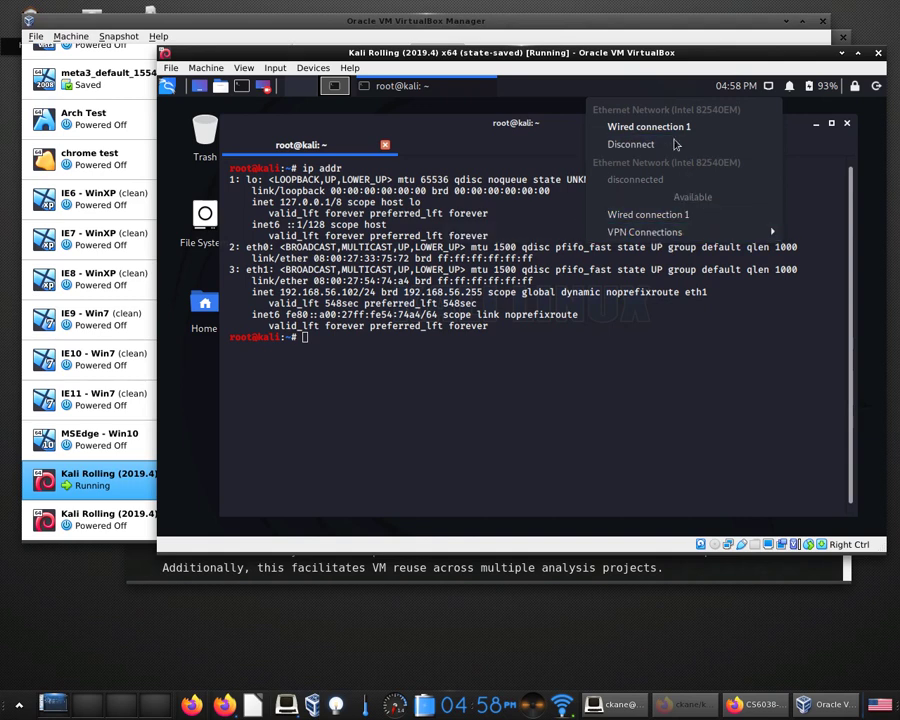
Disconnect Wired connection 1, connect the other one, and rerun ip addr.
{"action": "left_click", "coordinate": [665, 130]}
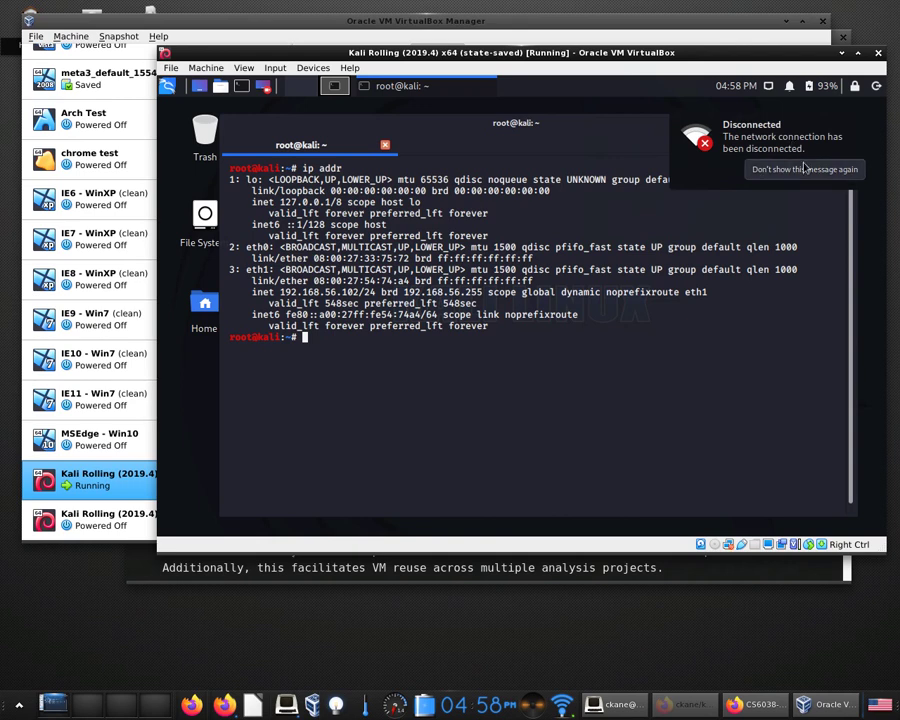
{"action": "left_click", "coordinate": [768, 86]}
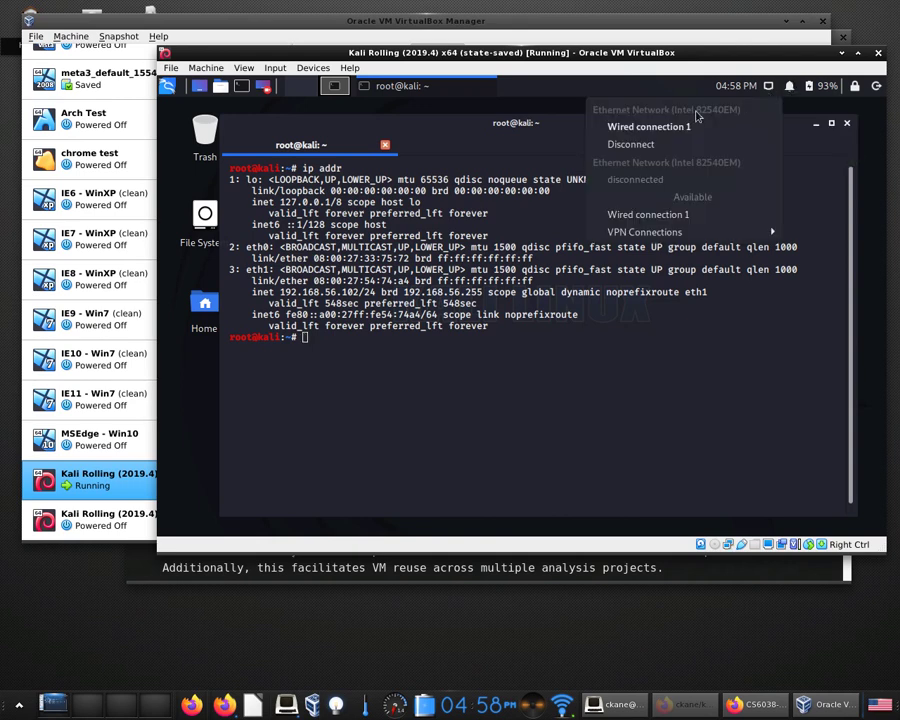
{"action": "left_click", "coordinate": [686, 214]}
{"action": "key", "text": "Up"}
{"action": "key", "text": "Return"}
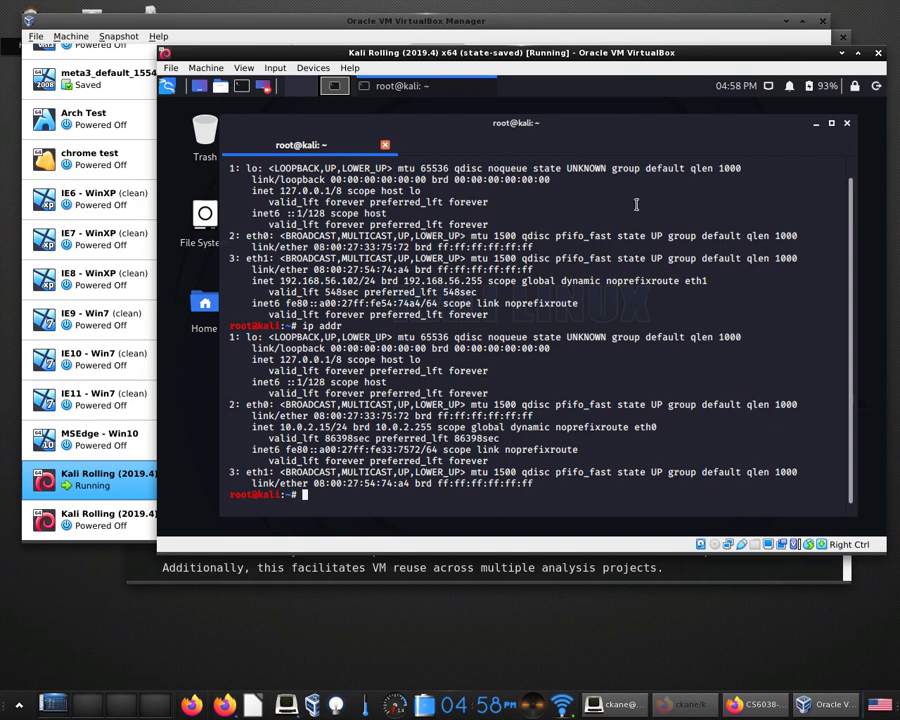
{"action": "left_click", "coordinate": [769, 89]}
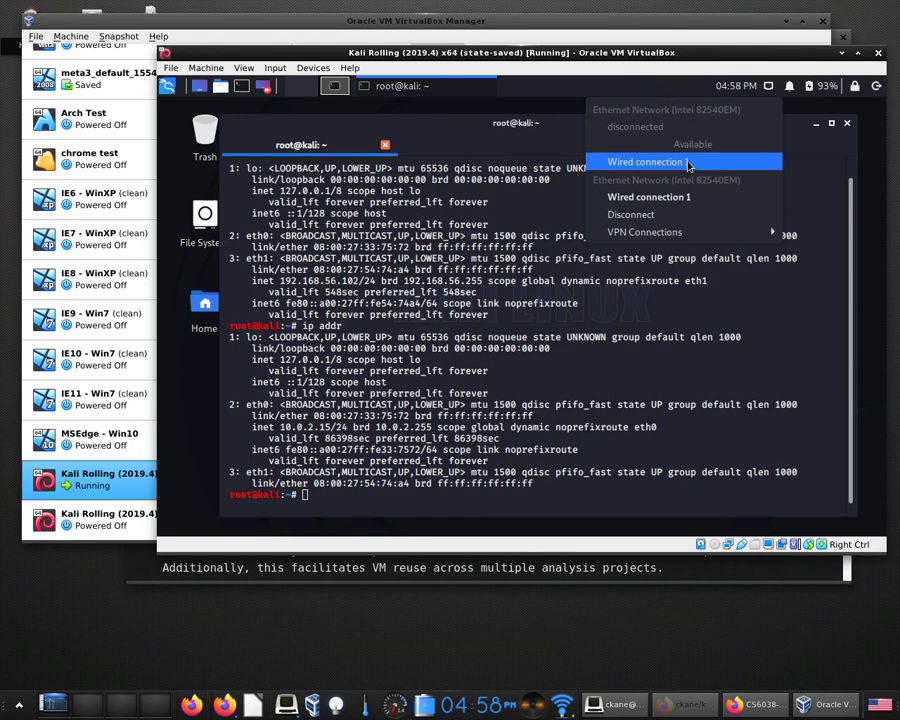
{"action": "left_click", "coordinate": [326, 285]}
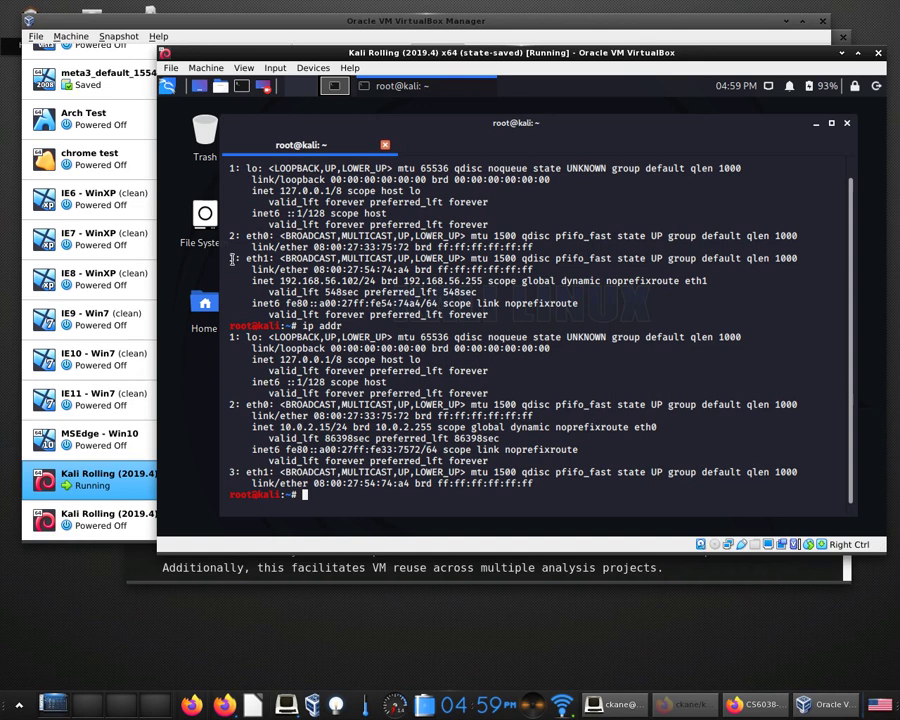
{"action": "left_click_drag", "start_coordinate": [232, 259], "coordinate": [587, 315]}
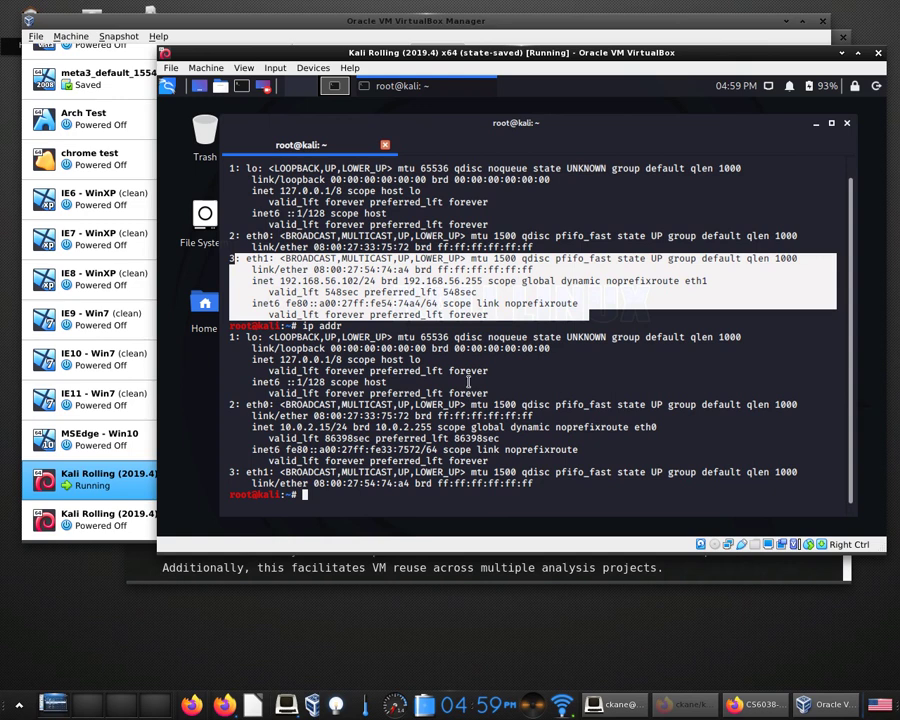
{"action": "left_click_drag", "start_coordinate": [229, 405], "coordinate": [610, 459]}
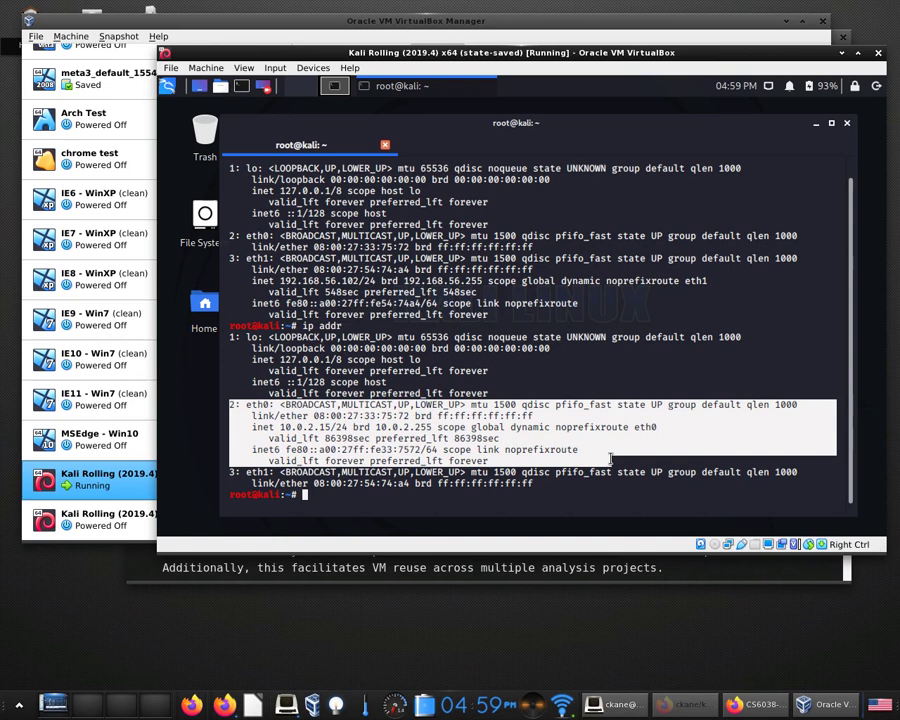
{"action": "left_click", "coordinate": [606, 454]}
Switch the Kali guest back to the other wired connection.
{"action": "left_click", "coordinate": [768, 86]}
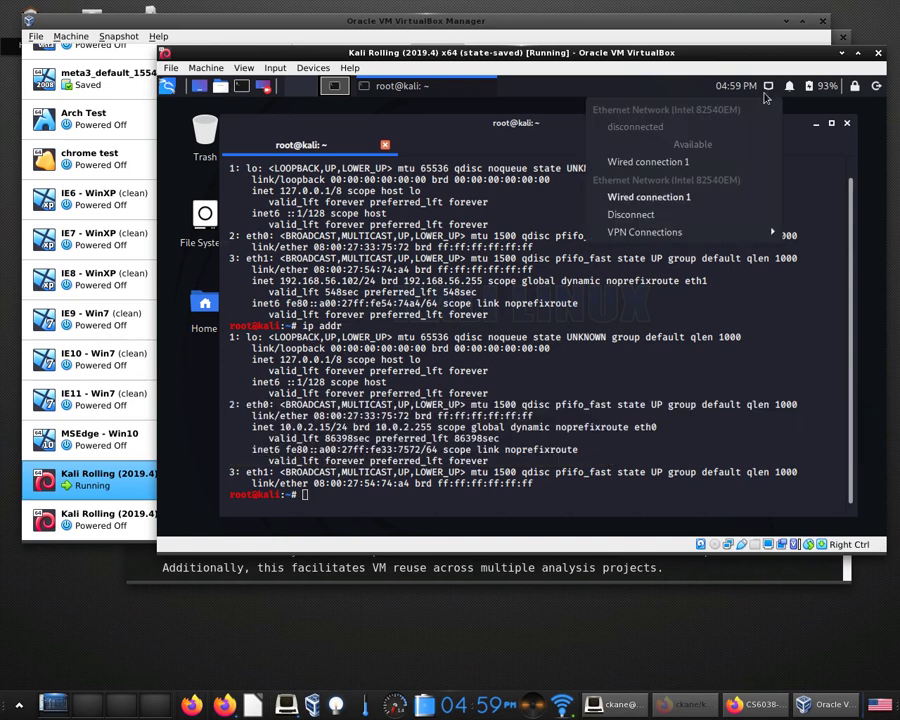
{"action": "left_click", "coordinate": [693, 161]}
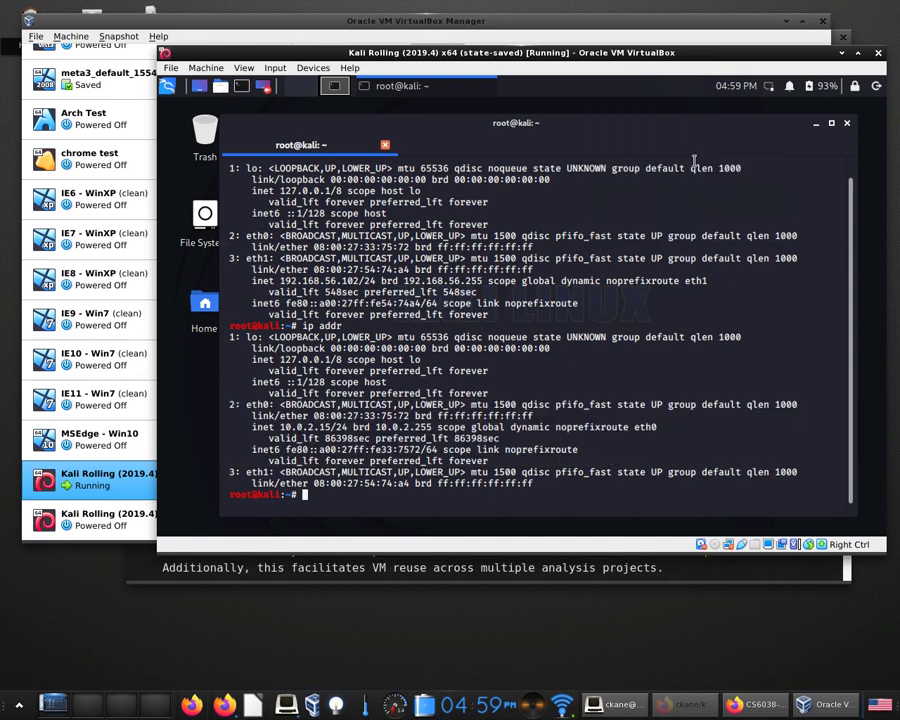
{"action": "left_click", "coordinate": [767, 88]}
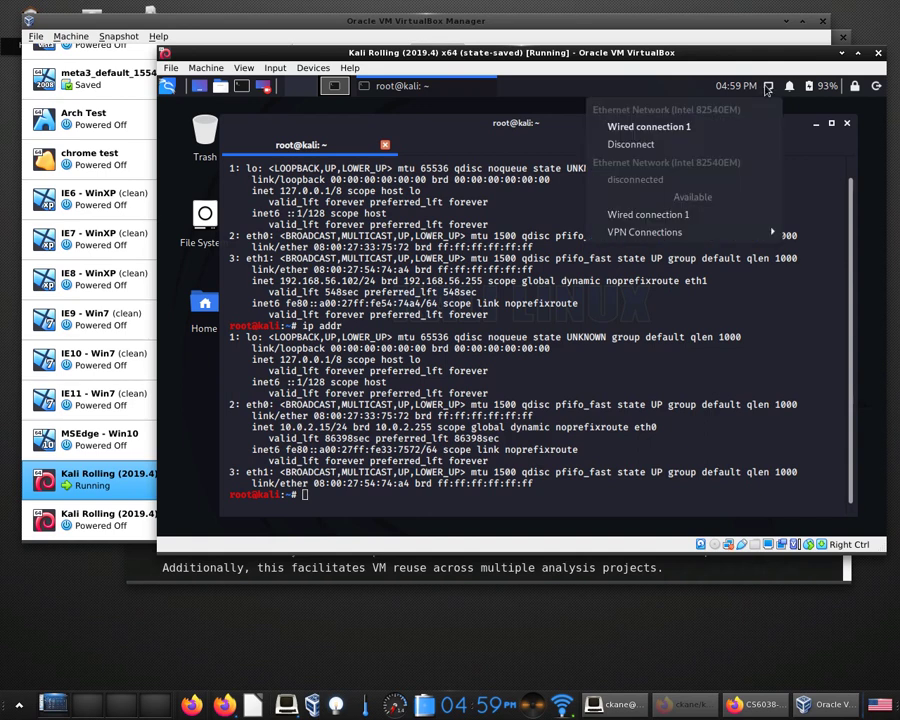
{"action": "left_click", "coordinate": [525, 204]}
Run ip addr showing eth1 at 192.168.56.102/24, then ping test.com, which fails to resolve.
{"action": "type", "text": "ip addr"}
{"action": "key", "text": "Return"}
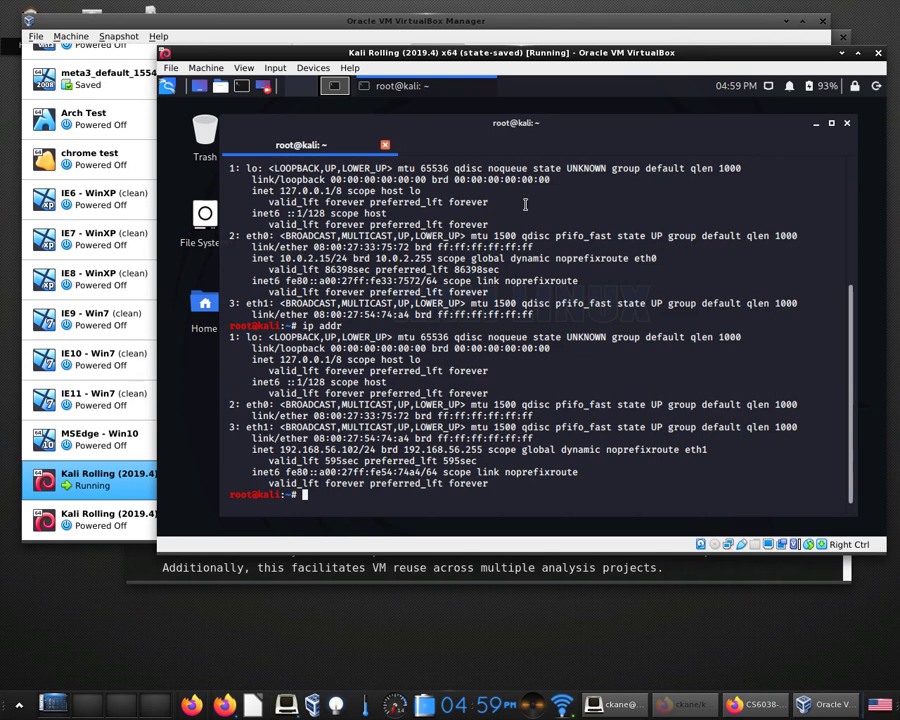
{"action": "left_click", "coordinate": [768, 87]}
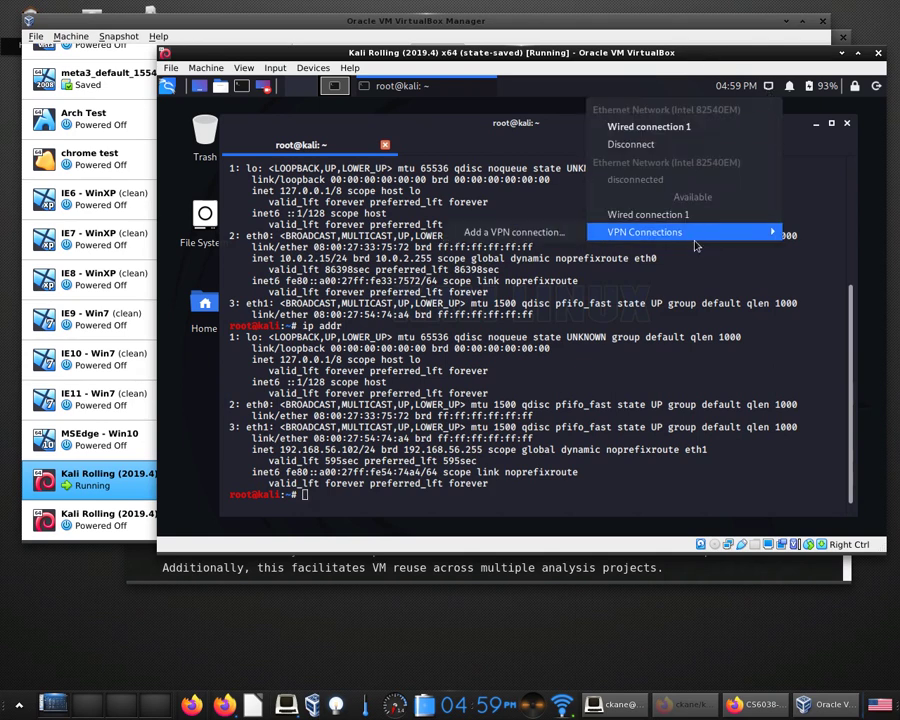
{"action": "left_click", "coordinate": [662, 332]}
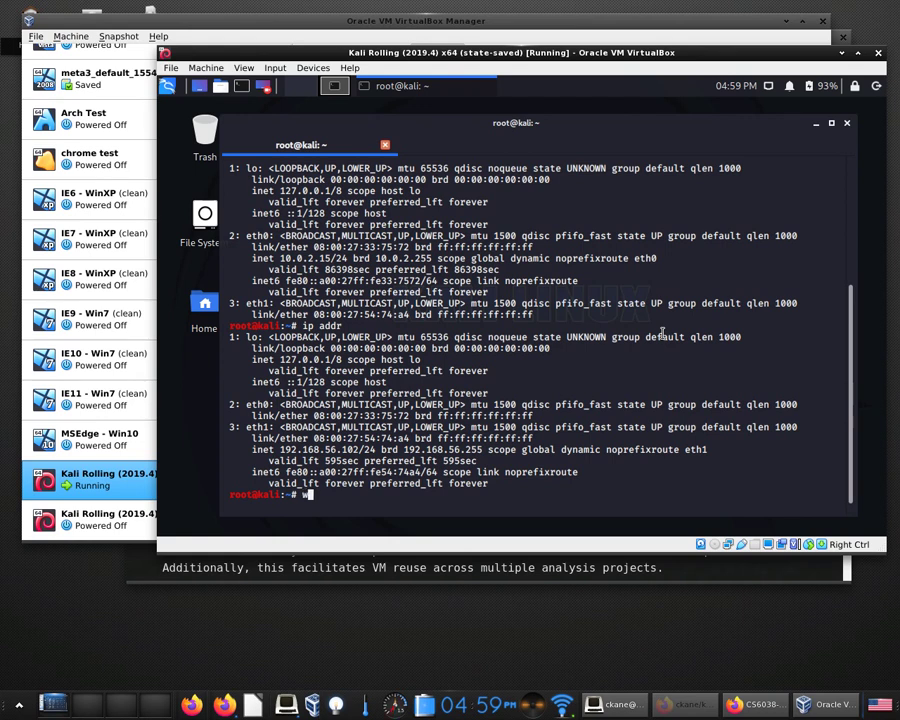
{"action": "type", "text": "ping test.com"}
{"action": "key", "text": "Return"}
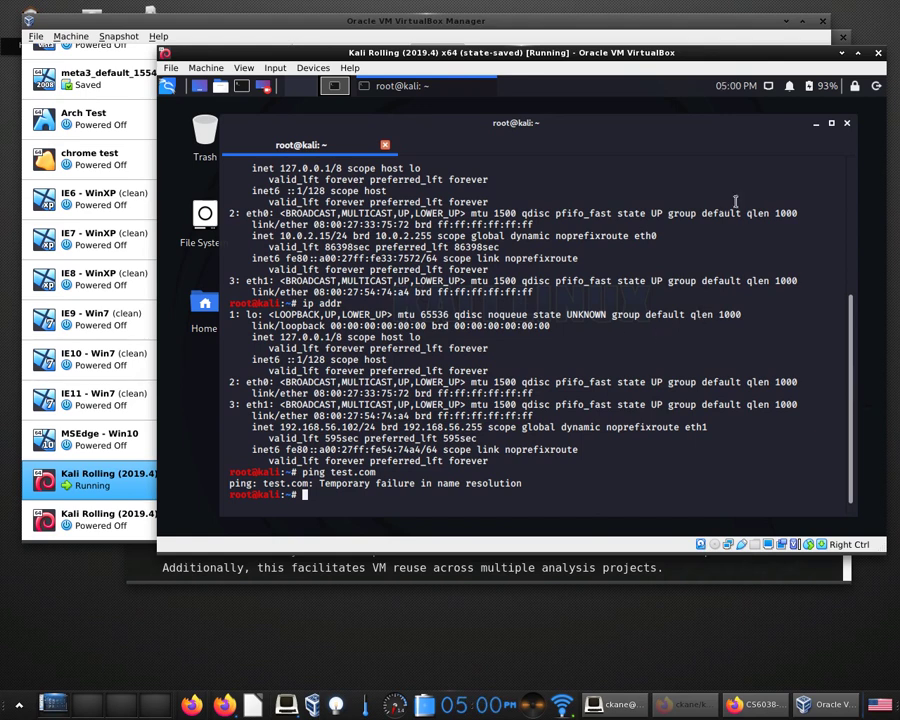
Cycle through the guest's wired connections until eth0 is the active interface.
{"action": "left_click", "coordinate": [768, 86]}
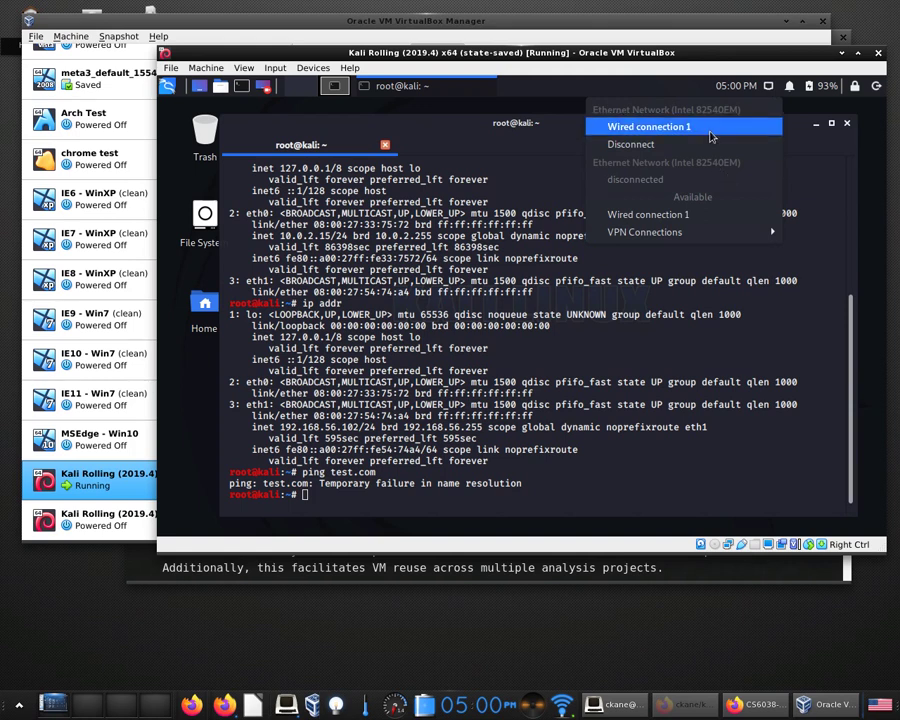
{"action": "left_click", "coordinate": [712, 137]}
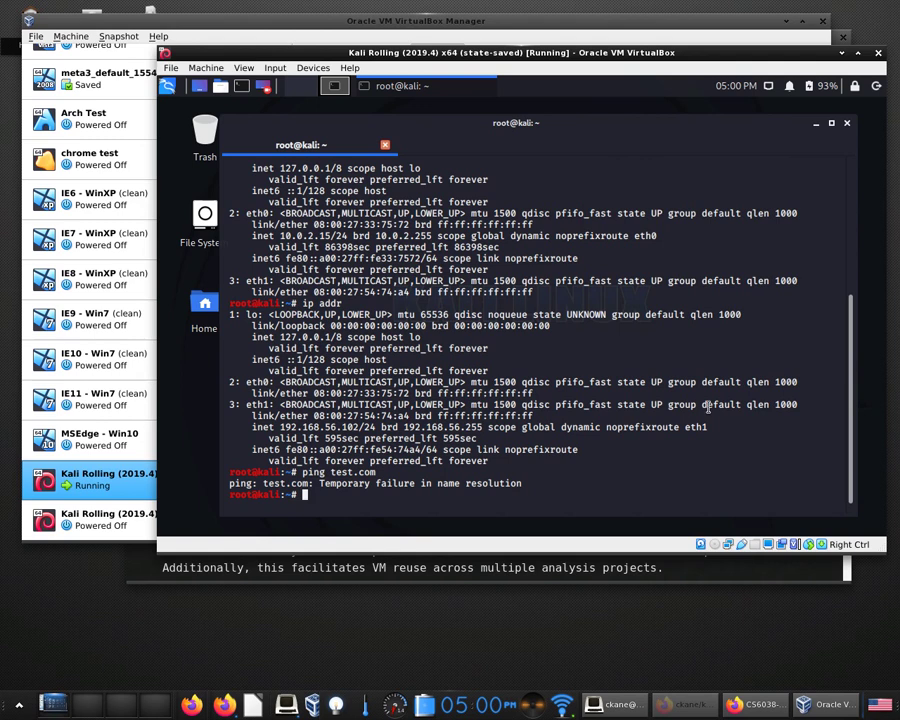
{"action": "left_click", "coordinate": [768, 86]}
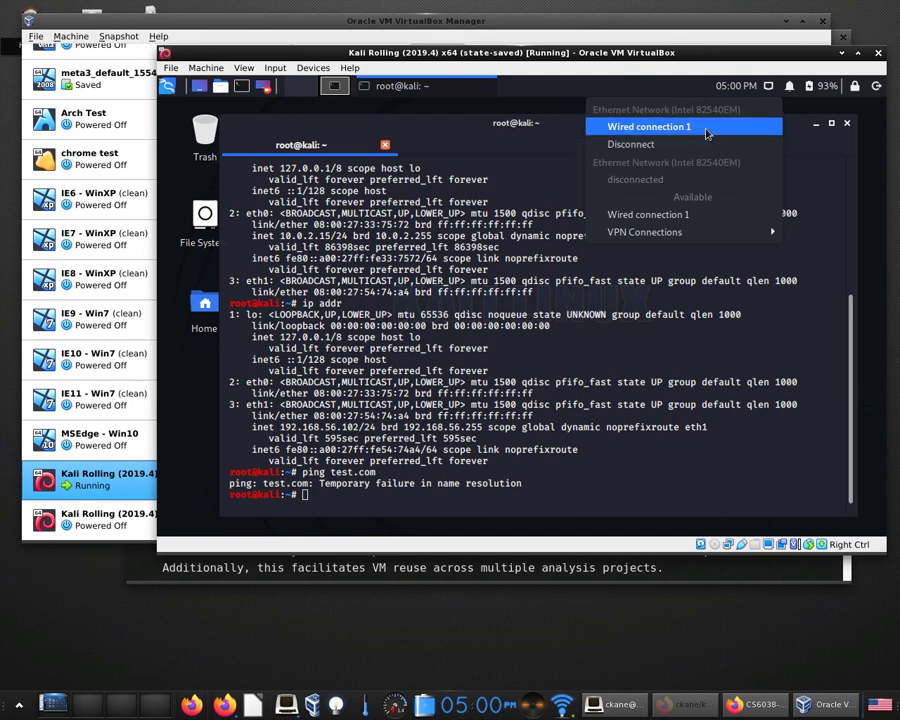
{"action": "left_click", "coordinate": [706, 132]}
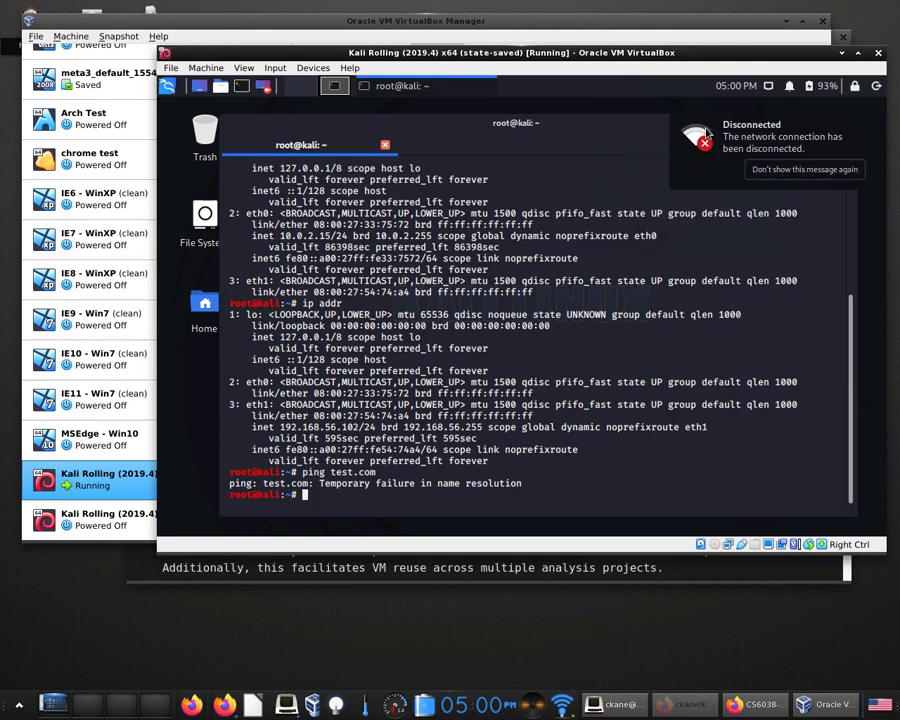
{"action": "left_click", "coordinate": [770, 88]}
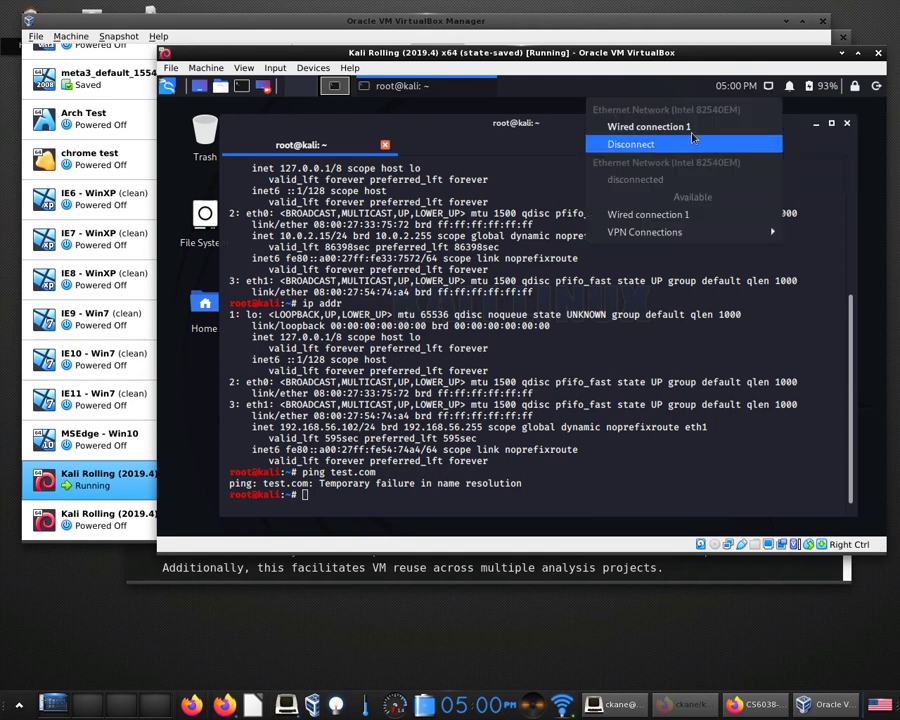
{"action": "left_click", "coordinate": [689, 216]}
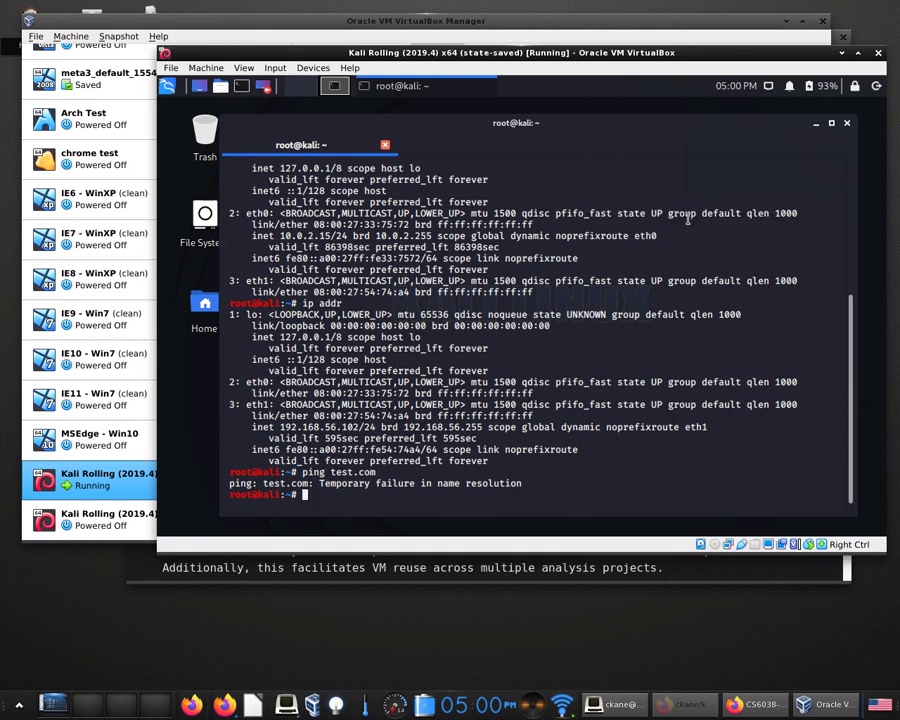
{"action": "left_click", "coordinate": [766, 87]}
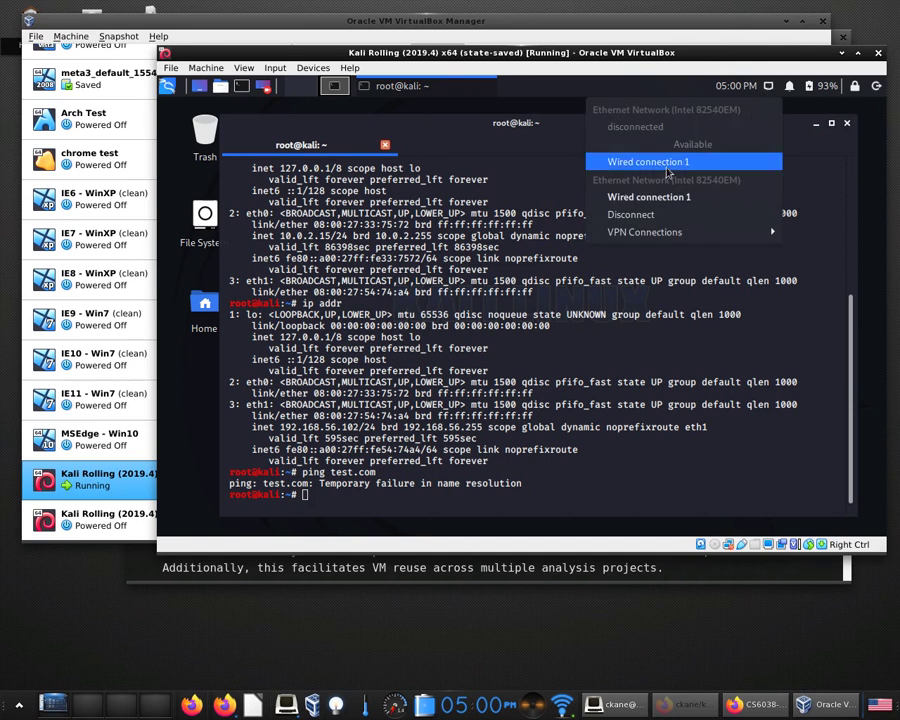
{"action": "left_click", "coordinate": [670, 165]}
{"action": "left_click", "coordinate": [768, 87]}
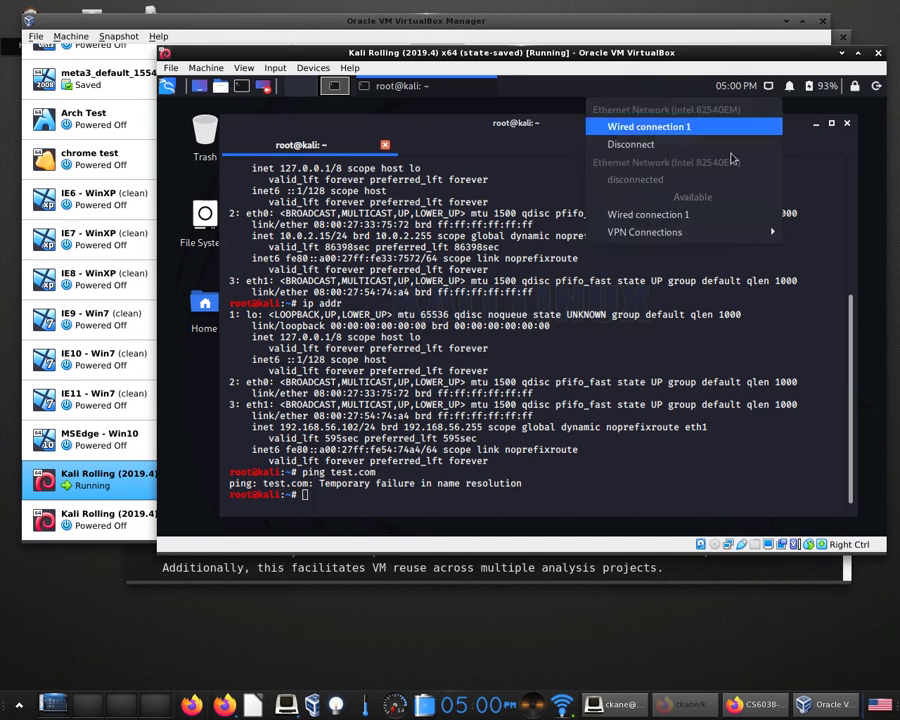
{"action": "left_click", "coordinate": [730, 214]}
Confirm eth0 at 10.0.2.15 with ip addr, then ping test.com and stop it after 8 lost packets.
{"action": "key", "text": "Up"}
{"action": "key", "text": "Up"}
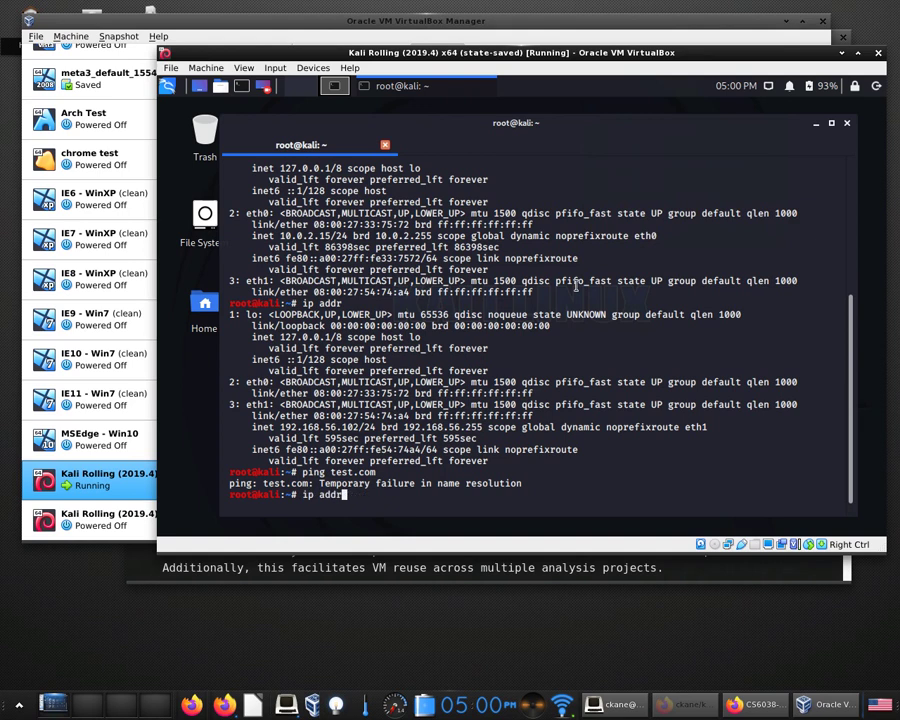
{"action": "key", "text": "Return"}
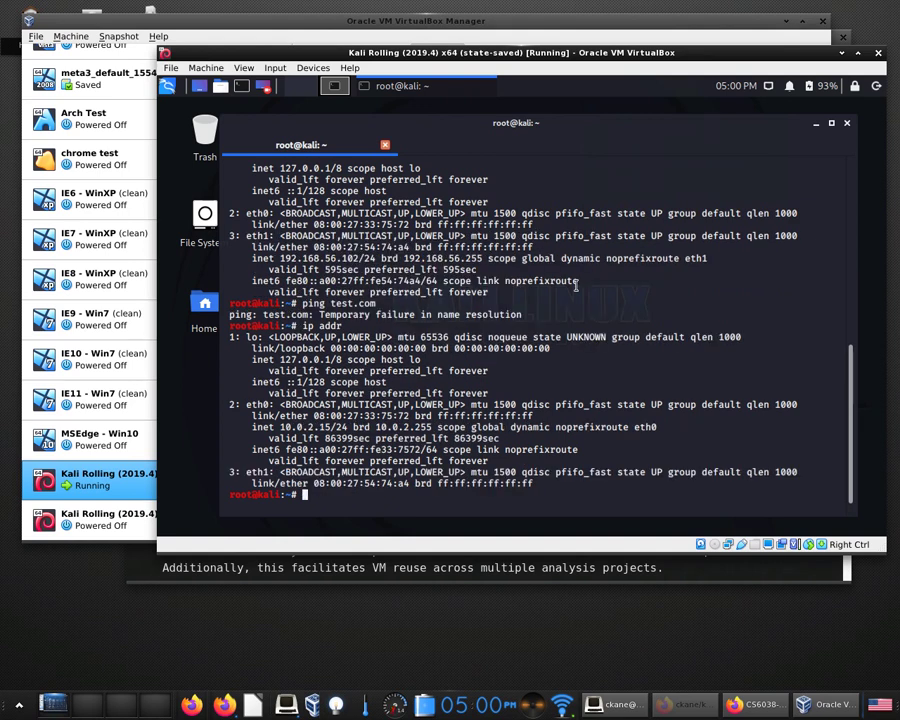
{"action": "left_click", "coordinate": [770, 88]}
{"action": "left_click", "coordinate": [772, 91]}
{"action": "left_click_drag", "start_coordinate": [281, 427], "coordinate": [341, 427]}
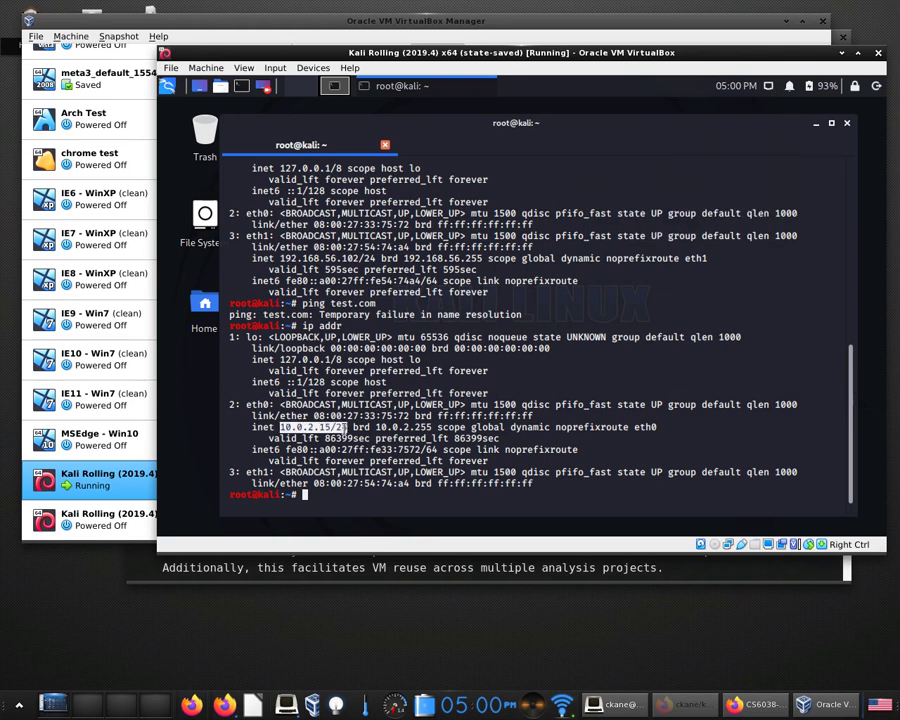
{"action": "key", "text": "Up"}
{"action": "key", "text": "Up"}
{"action": "key", "text": "Return"}
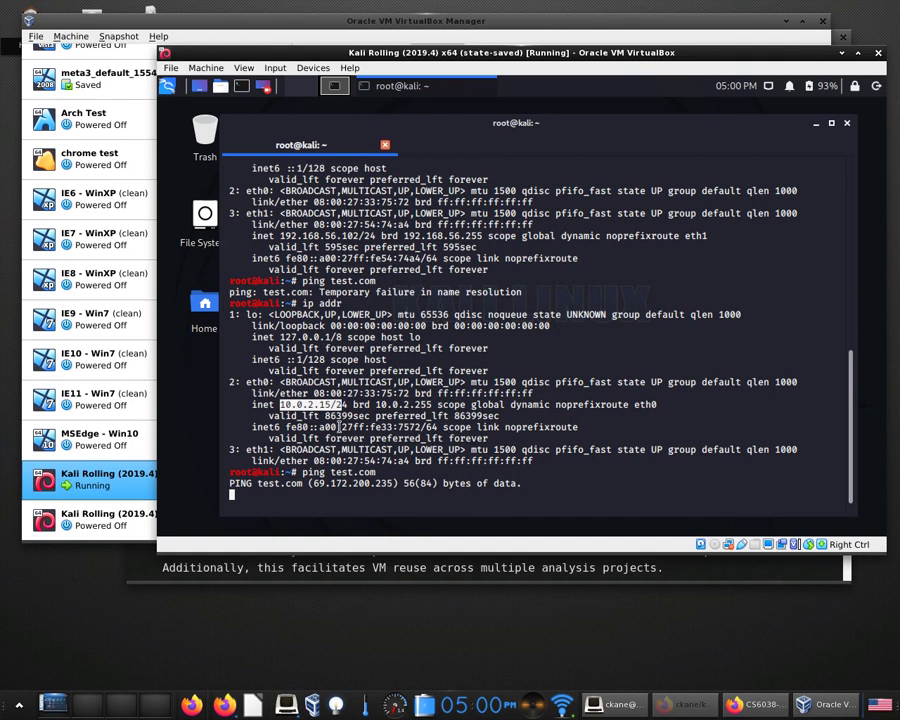
{"action": "key", "text": "ctrl+c"}
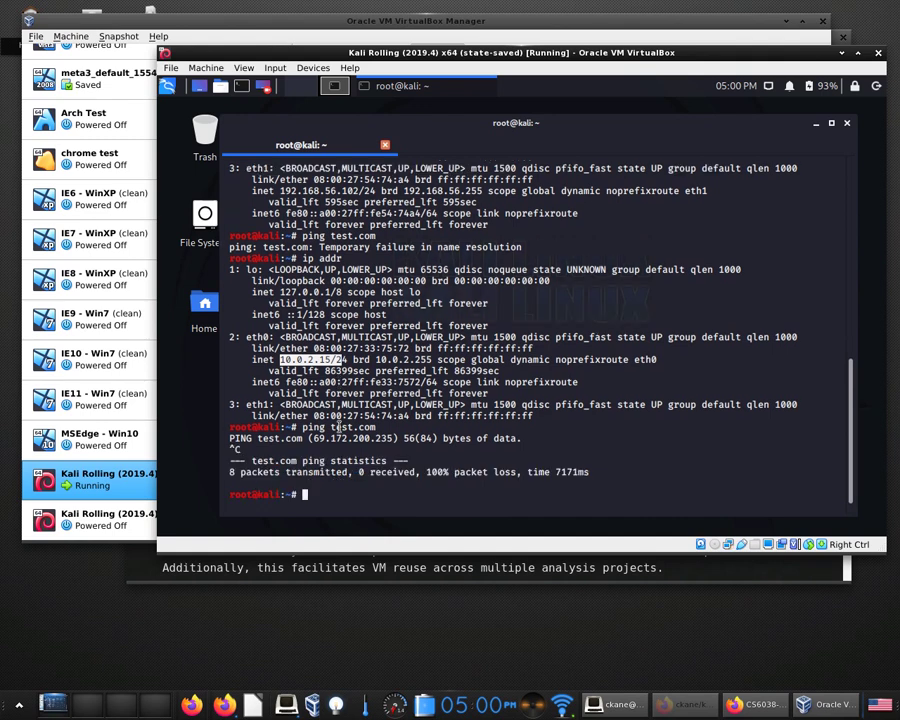
Connect Wired connection 1 and rerun ping test.com, which fails name resolution.
{"action": "left_click", "coordinate": [770, 87]}
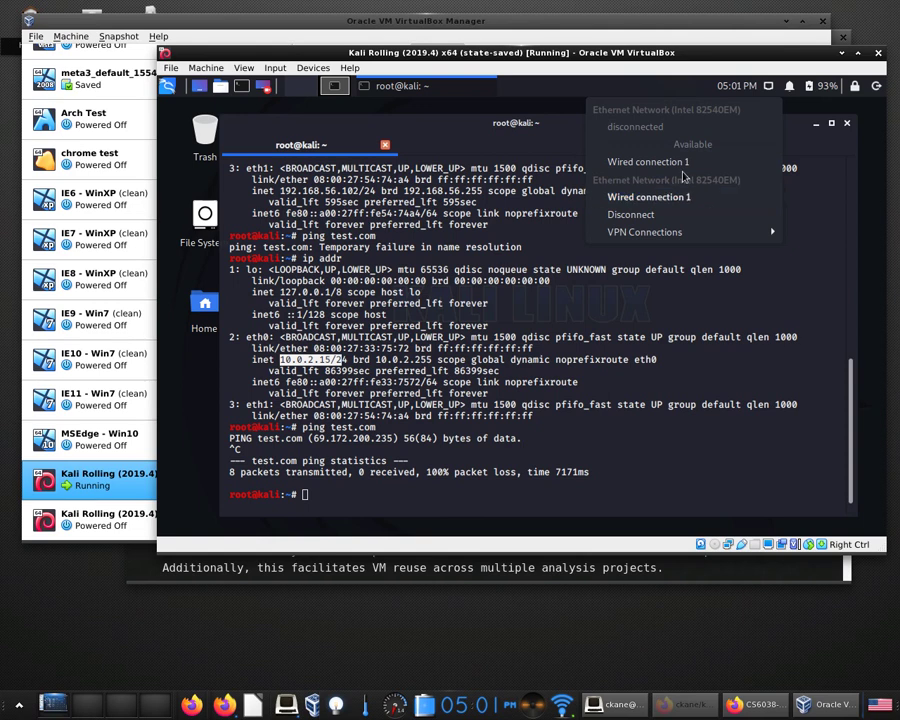
{"action": "left_click", "coordinate": [680, 162]}
{"action": "key", "text": "Up"}
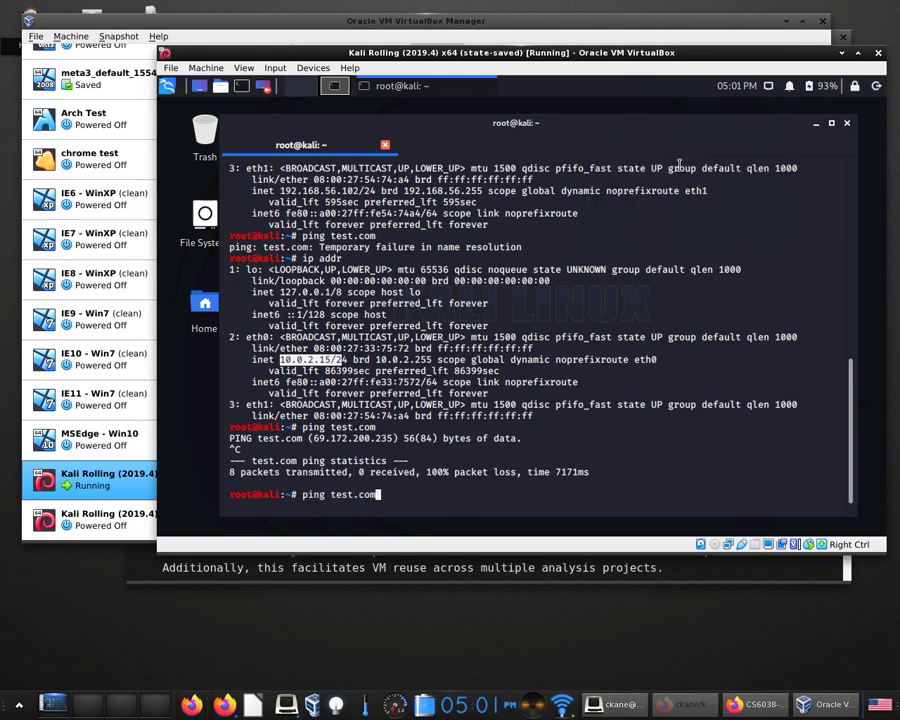
{"action": "key", "text": "Return"}
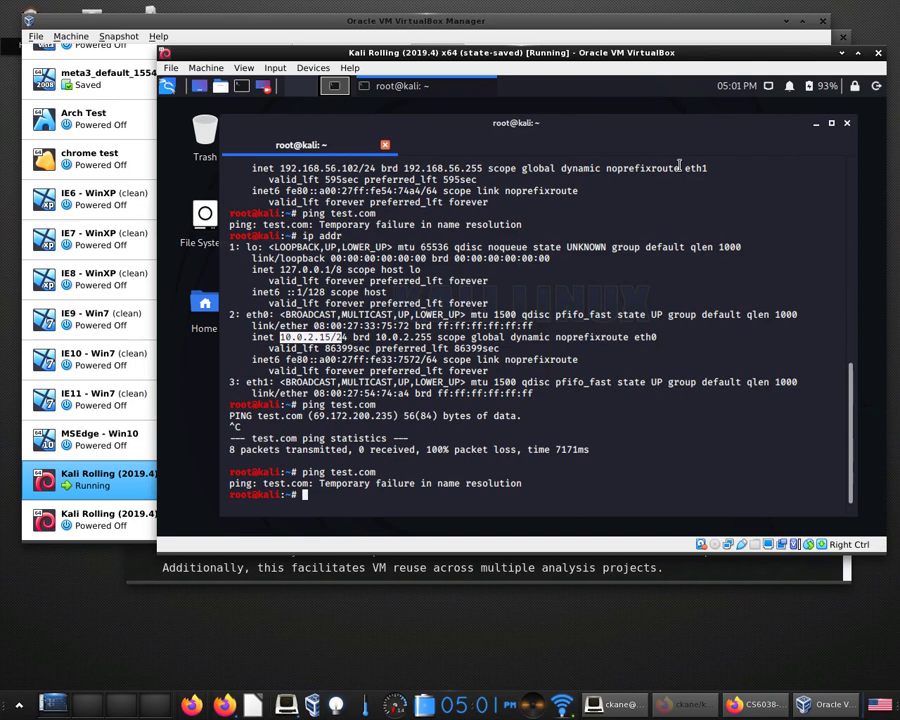
Rerun ip addr and select eth1's 192.168.56.102 address.
{"action": "key", "text": "Up"}
{"action": "key", "text": "Up"}
{"action": "key", "text": "Return"}
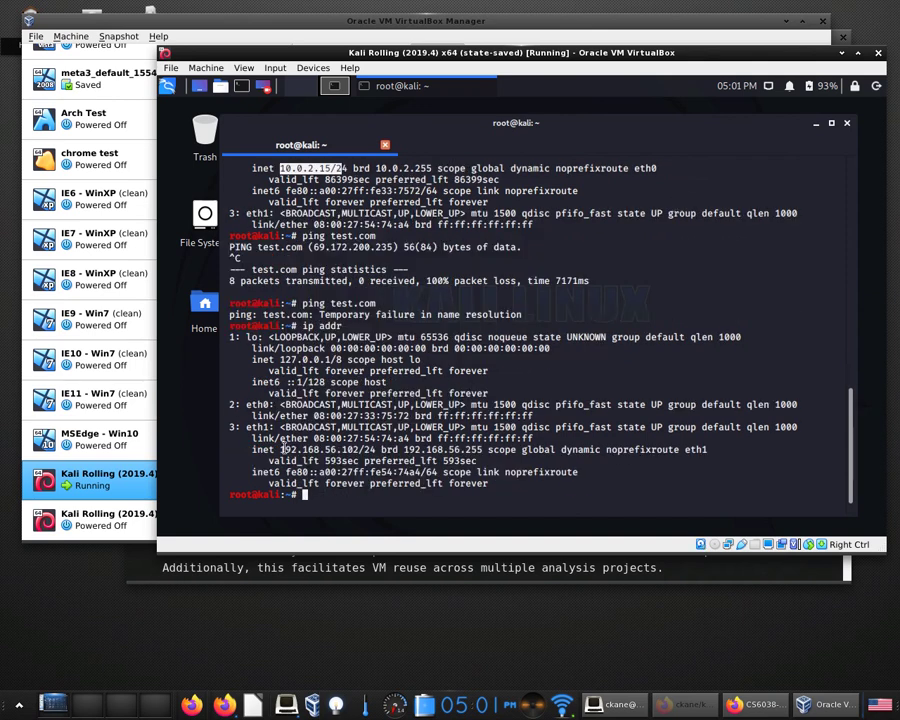
{"action": "left_click_drag", "start_coordinate": [281, 449], "coordinate": [356, 450]}
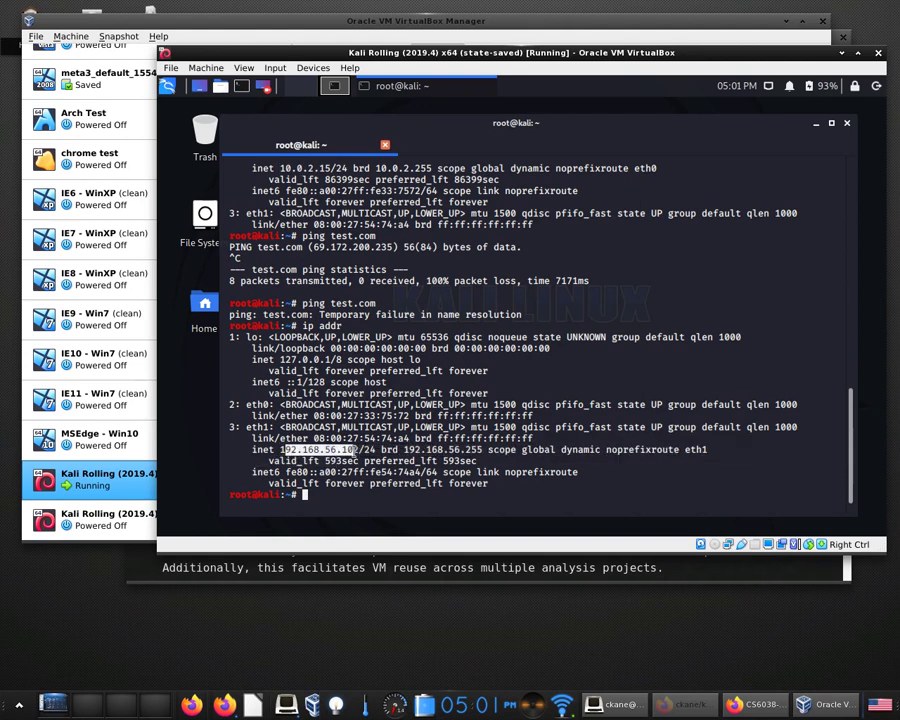
{"action": "left_click", "coordinate": [366, 456]}
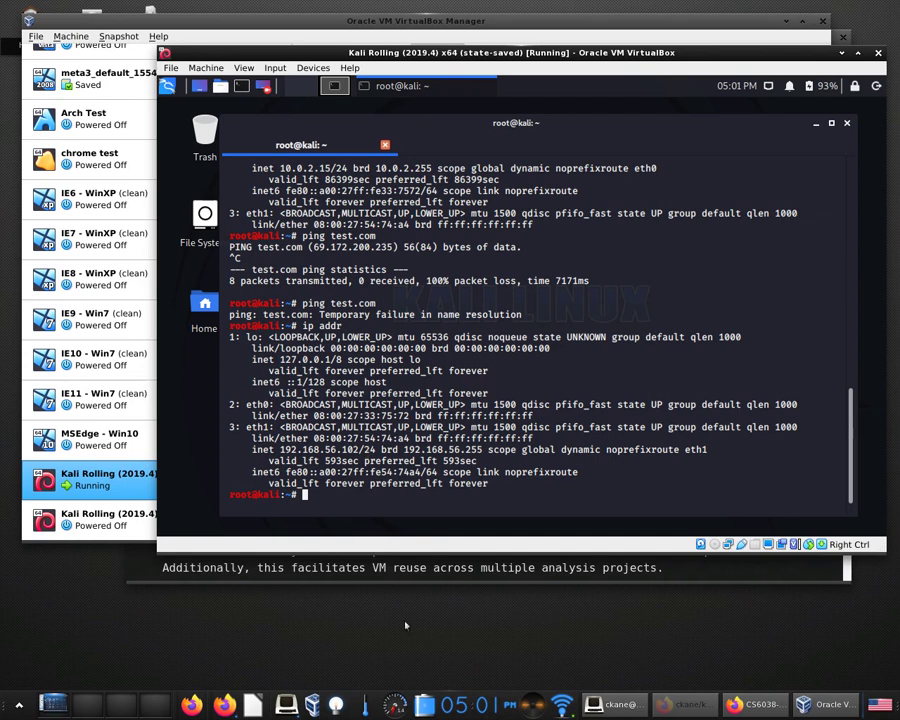
Open a new, enlarged Terminology tab on the host and run ip addr, highlighting vboxnet0 at 192.168.56.11/24.
{"action": "left_click", "coordinate": [287, 707]}
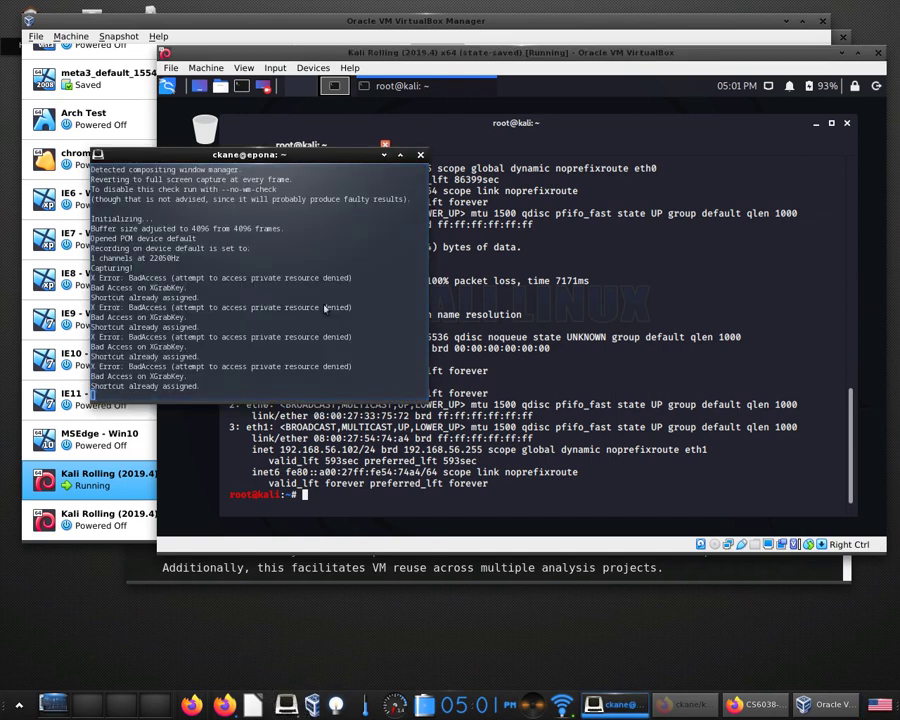
{"action": "key", "text": "ctrl+shift+t"}
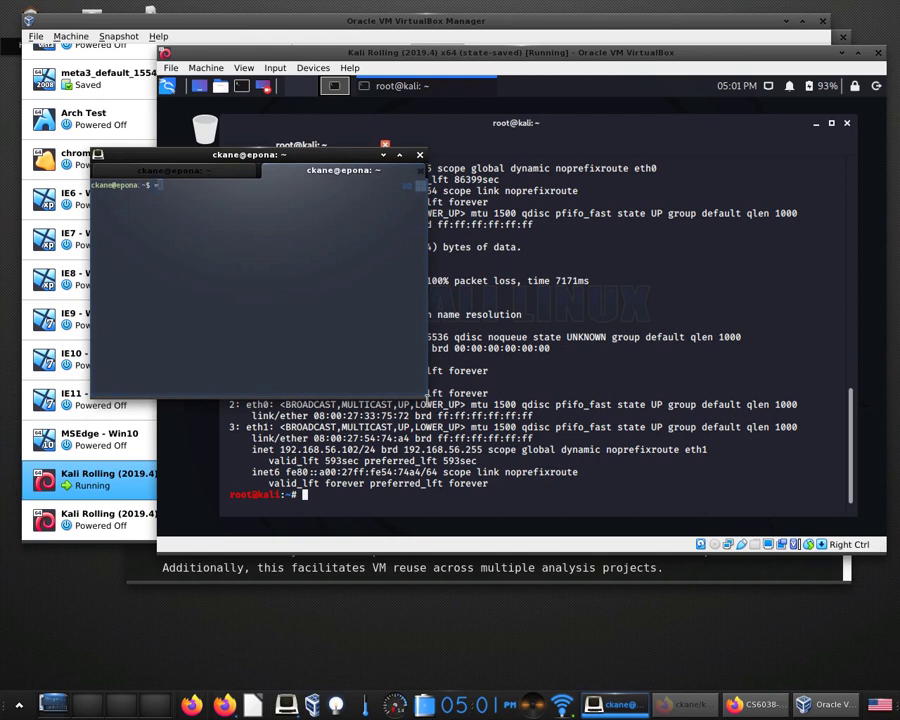
{"action": "left_click", "coordinate": [331, 276]}
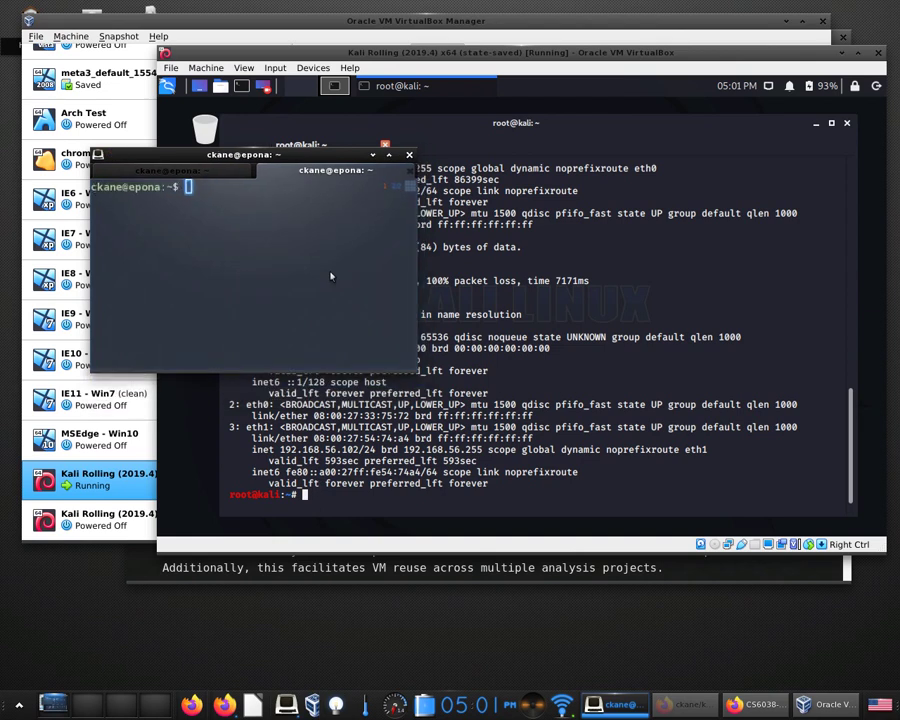
{"action": "left_click_drag", "start_coordinate": [418, 375], "coordinate": [830, 610]}
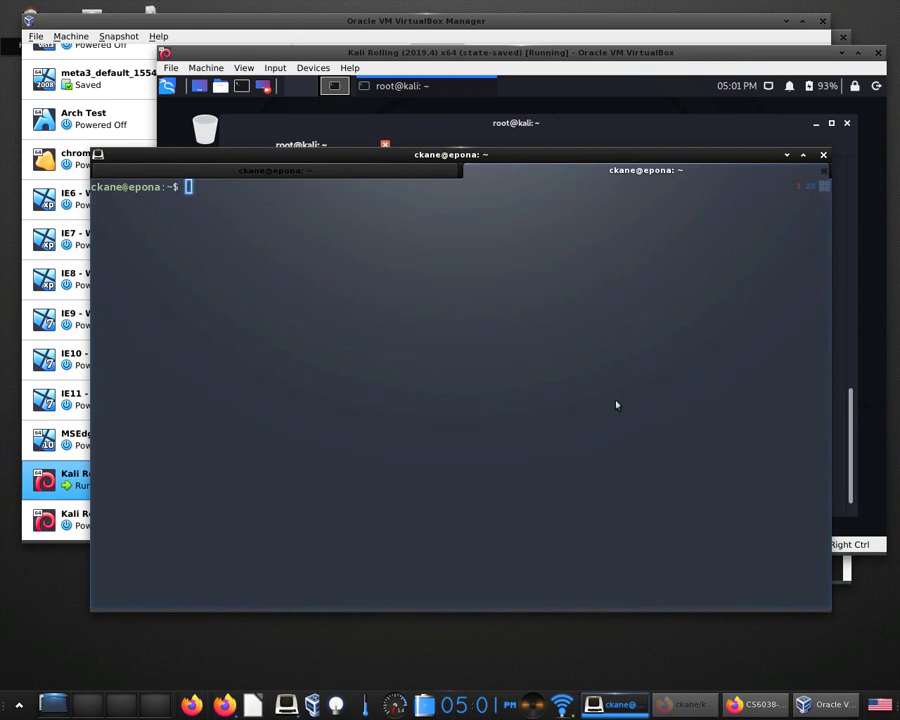
{"action": "type", "text": "ip addr"}
{"action": "key", "text": "Return"}
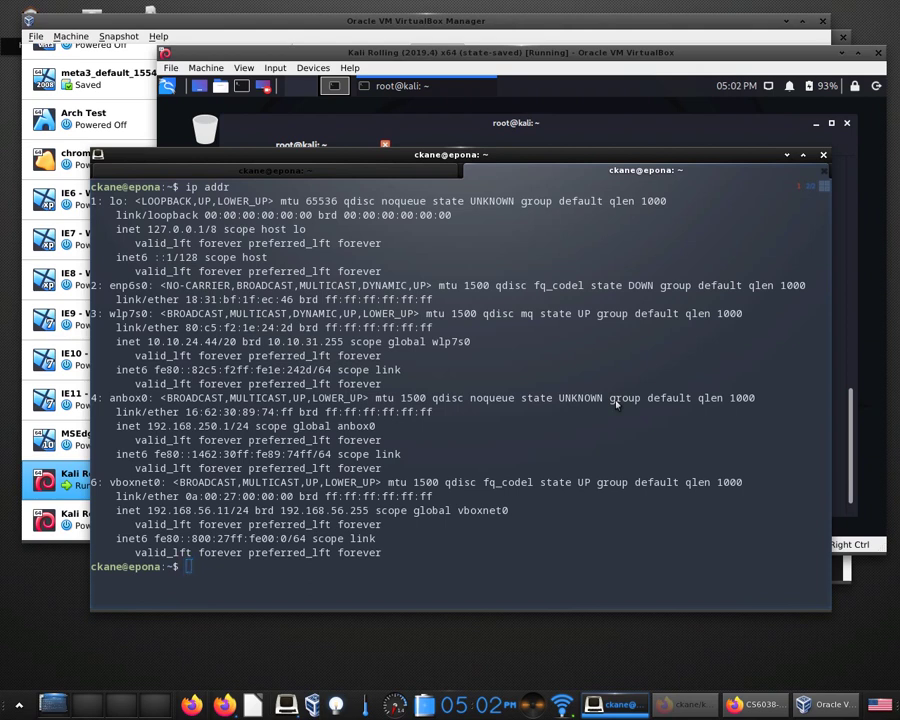
{"action": "left_click_drag", "start_coordinate": [404, 558], "coordinate": [75, 488]}
Start the IE10 - Win7 machine with a Normal Start.
{"action": "left_click", "coordinate": [455, 21]}
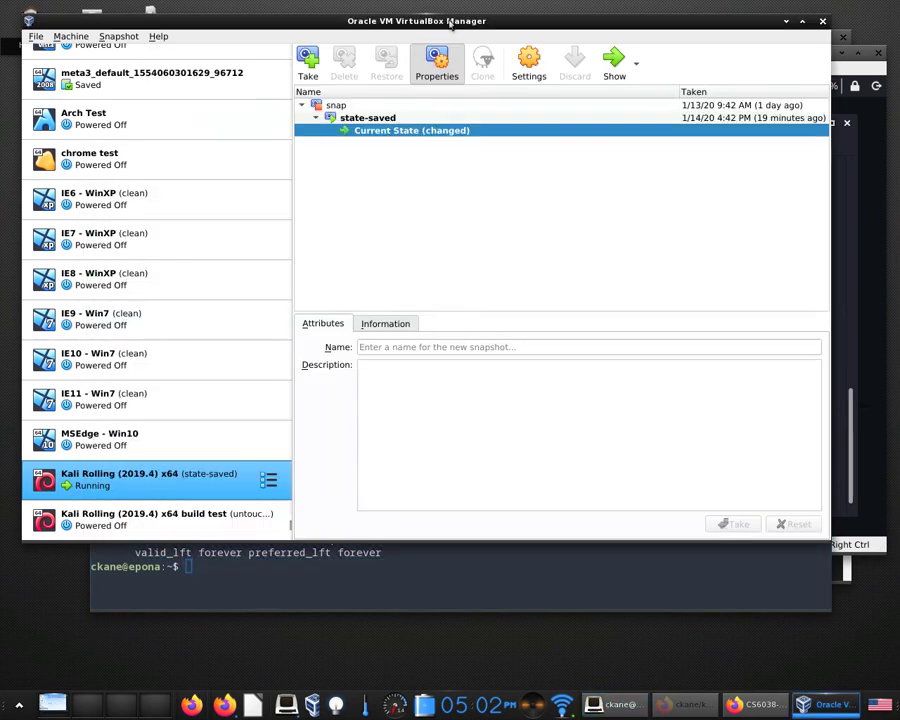
{"action": "left_click", "coordinate": [167, 368]}
{"action": "right_click", "coordinate": [167, 368]}
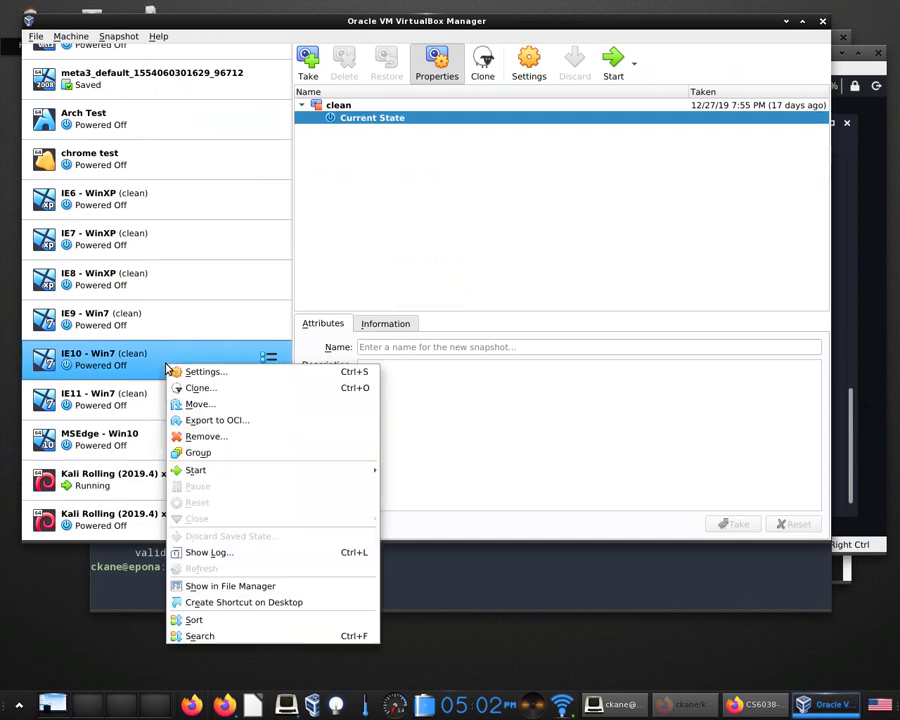
{"action": "mouse_move", "coordinate": [225, 470]}
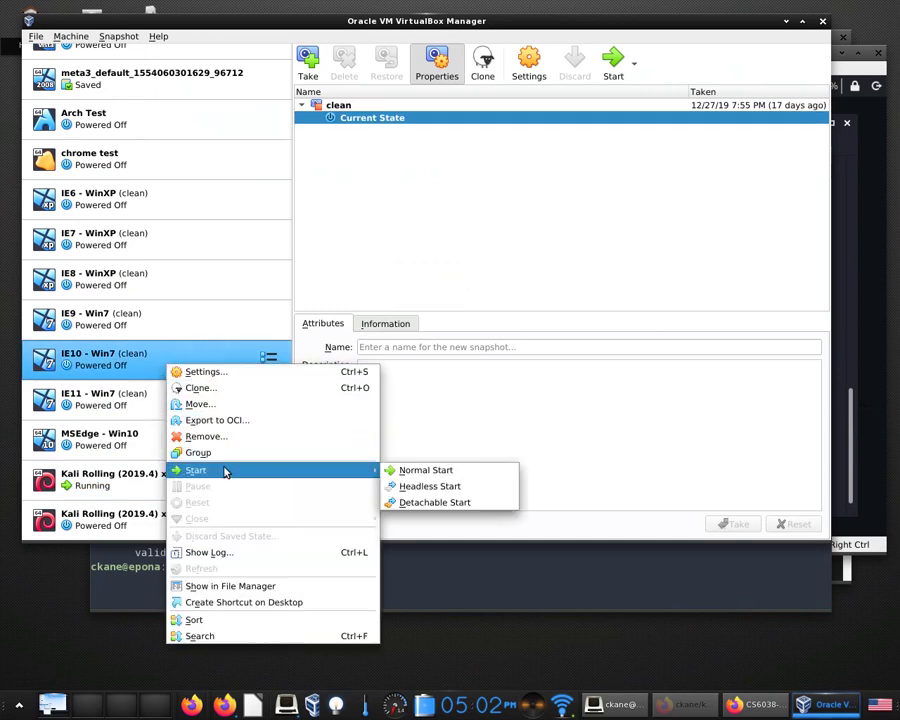
{"action": "left_click", "coordinate": [436, 472]}
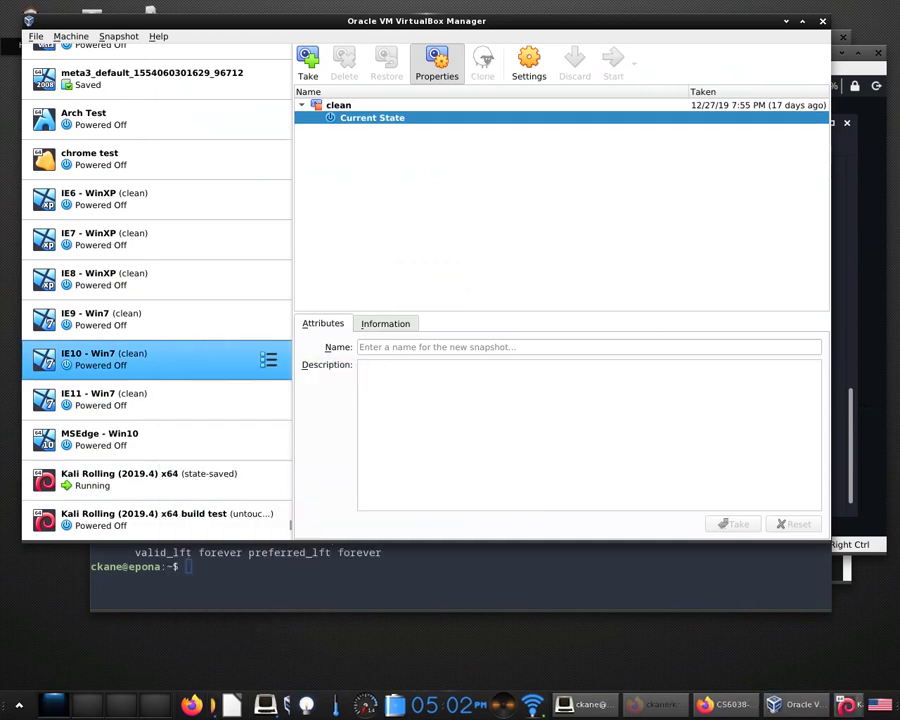
{"action": "left_click_drag", "start_coordinate": [545, 24], "coordinate": [365, 55]}
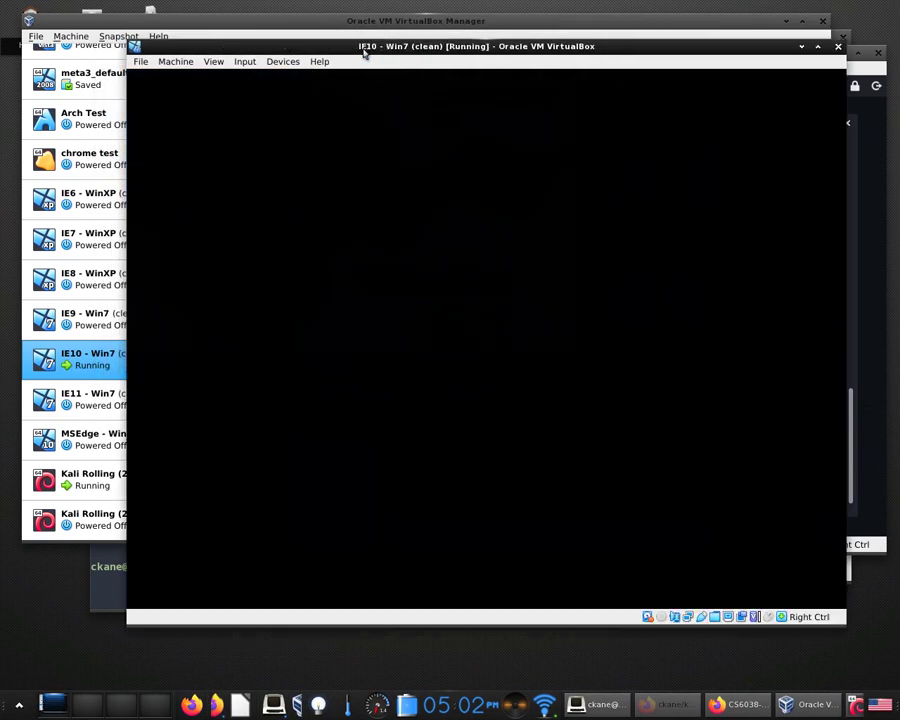
Power off IE10 - Win7, restoring its current snapshot.
{"action": "left_click", "coordinate": [838, 47]}
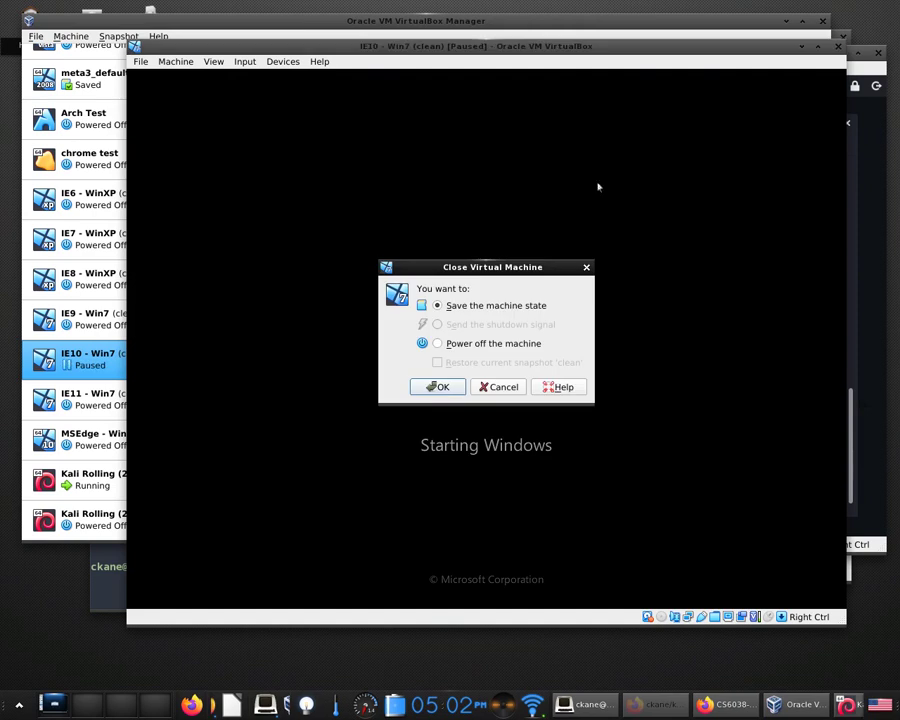
{"action": "left_click", "coordinate": [500, 344]}
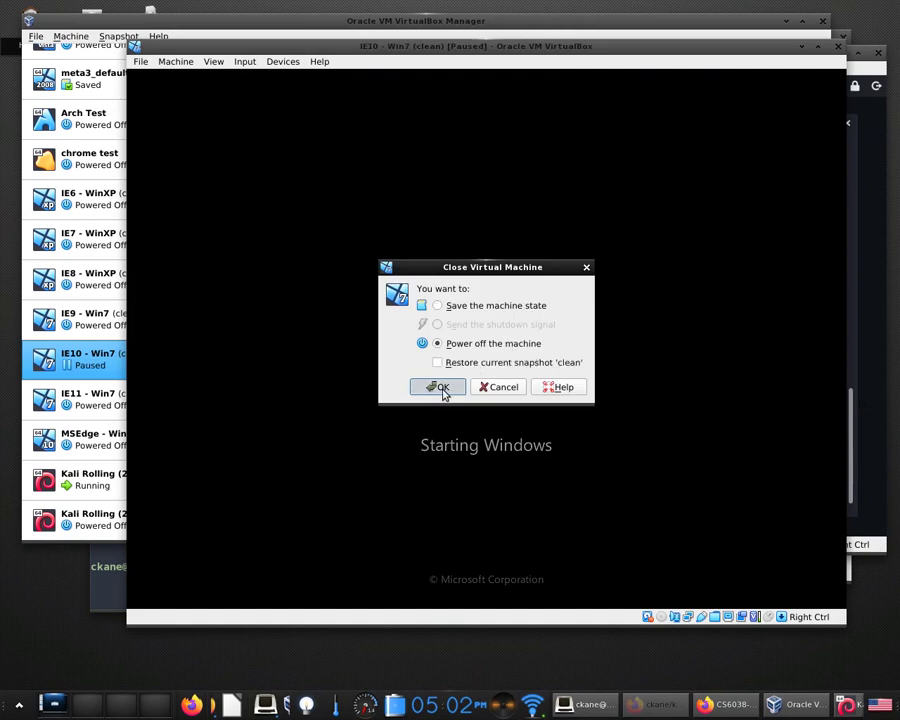
{"action": "left_click", "coordinate": [474, 364]}
{"action": "left_click", "coordinate": [437, 389]}
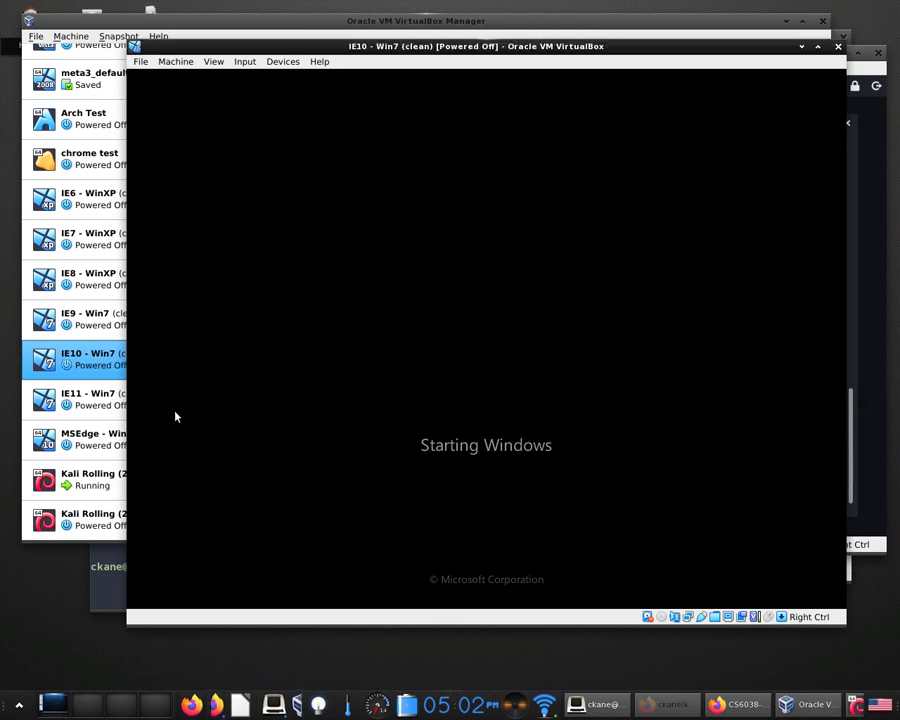
{"action": "left_click", "coordinate": [100, 437]}
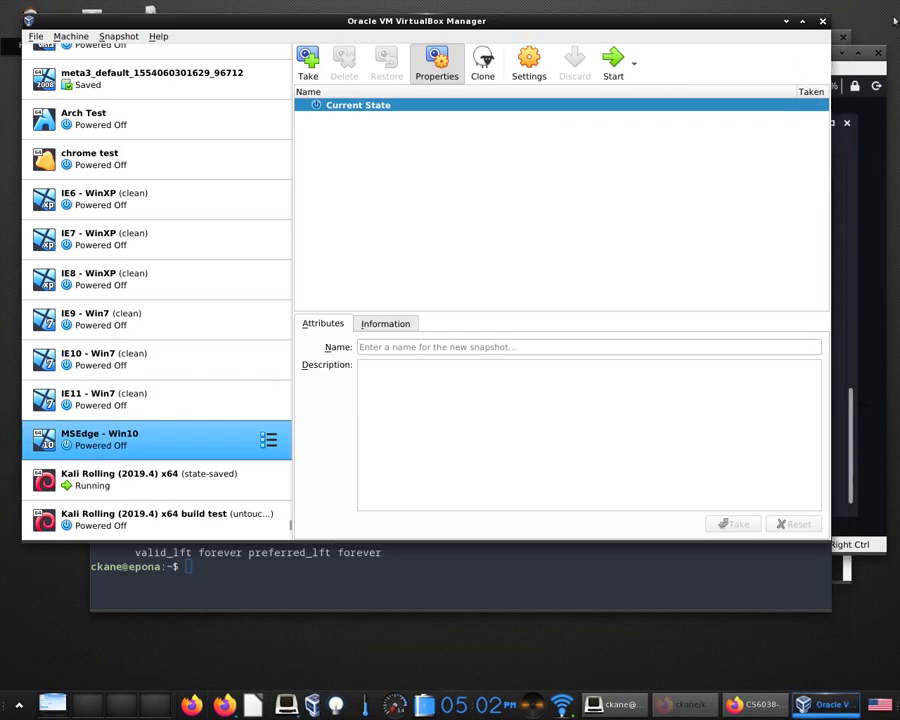
Start MSEdge - Win10 and move its window to the upper left.
{"action": "left_click", "coordinate": [613, 61]}
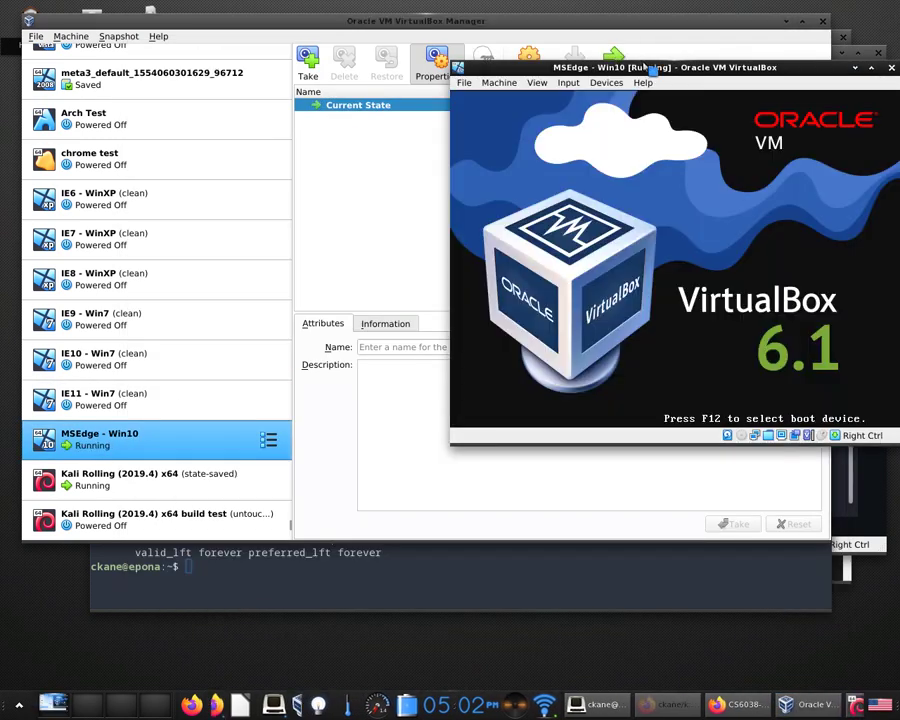
{"action": "left_click_drag", "start_coordinate": [645, 67], "coordinate": [283, 15]}
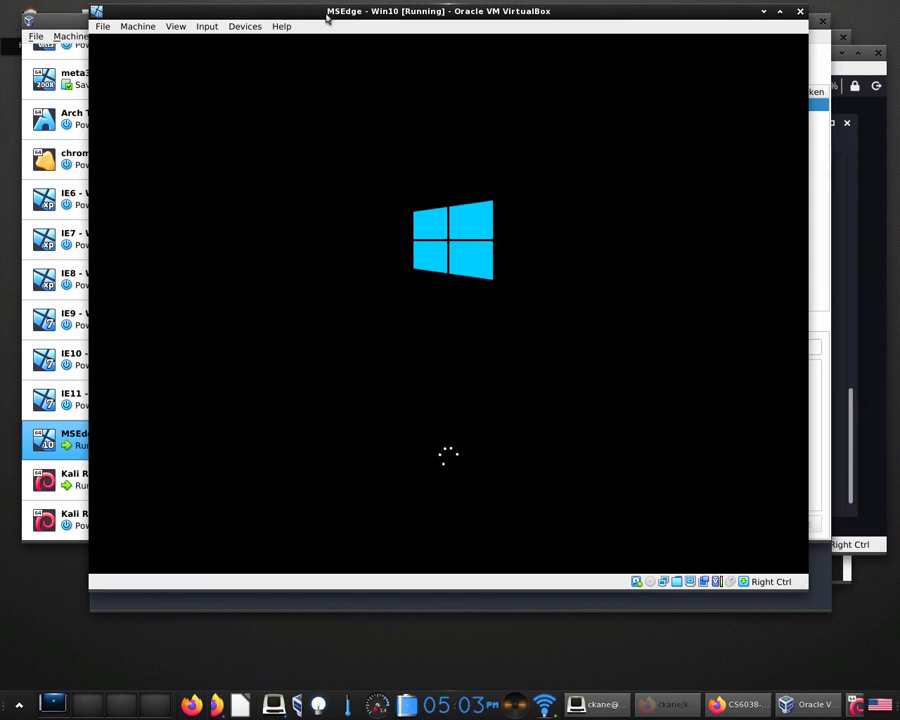
{"action": "left_click_drag", "start_coordinate": [310, 18], "coordinate": [343, 13]}
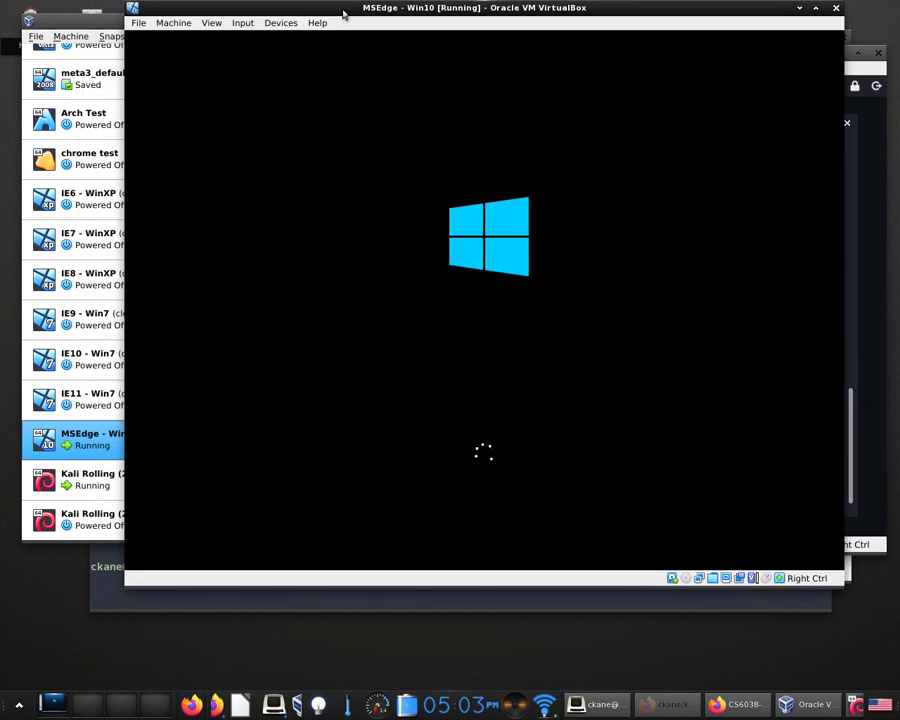
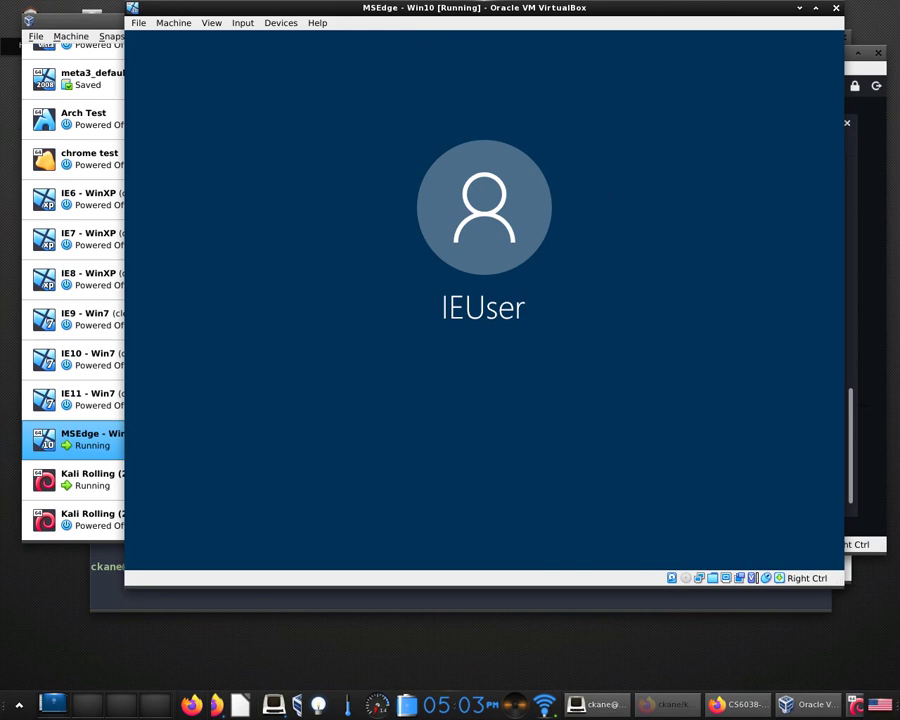
Shut down the MSEdge - Win10 VM using 'Power off the machine' in the Close dialog.
{"action": "left_click_drag", "start_coordinate": [763, 10], "coordinate": [710, 52]}
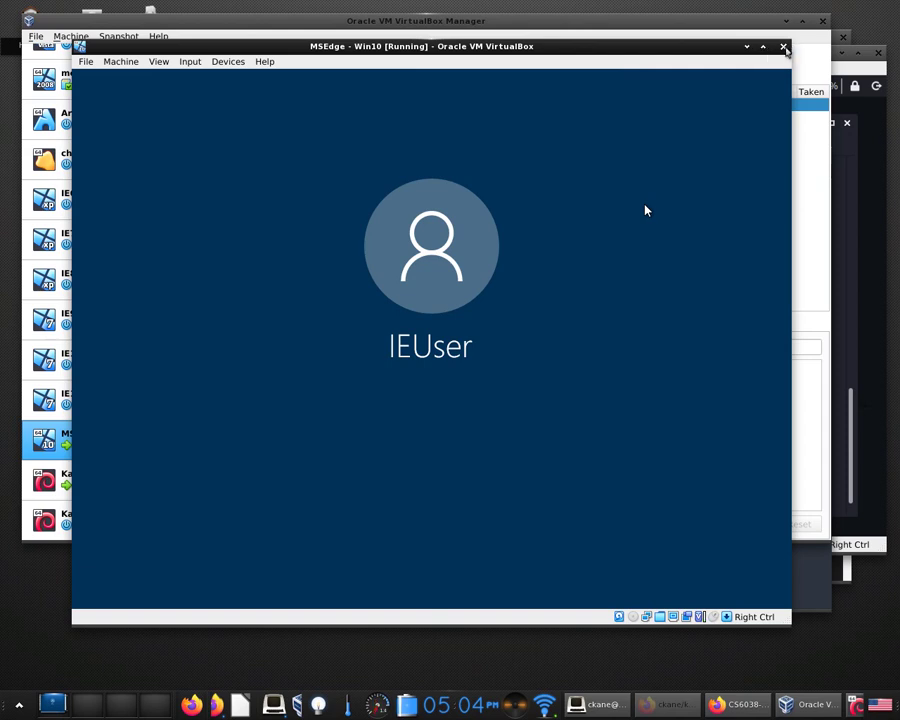
{"action": "left_click", "coordinate": [784, 47]}
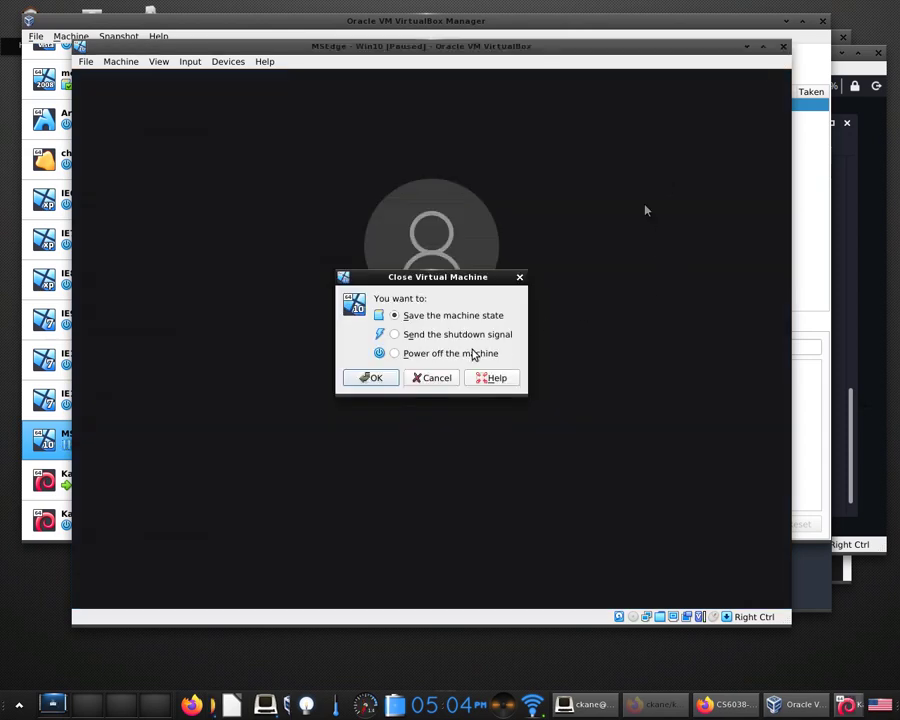
{"action": "left_click", "coordinate": [415, 355]}
{"action": "left_click", "coordinate": [367, 378]}
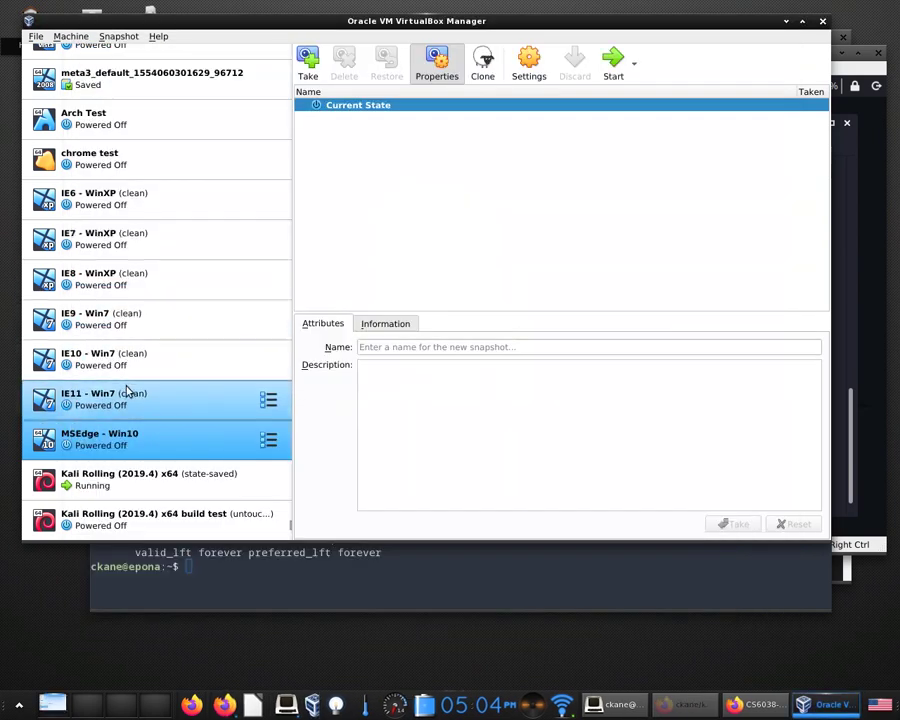
Launch the IE11 - Win7 VM and reposition its window while Windows 7 boots.
{"action": "double_click", "coordinate": [127, 390]}
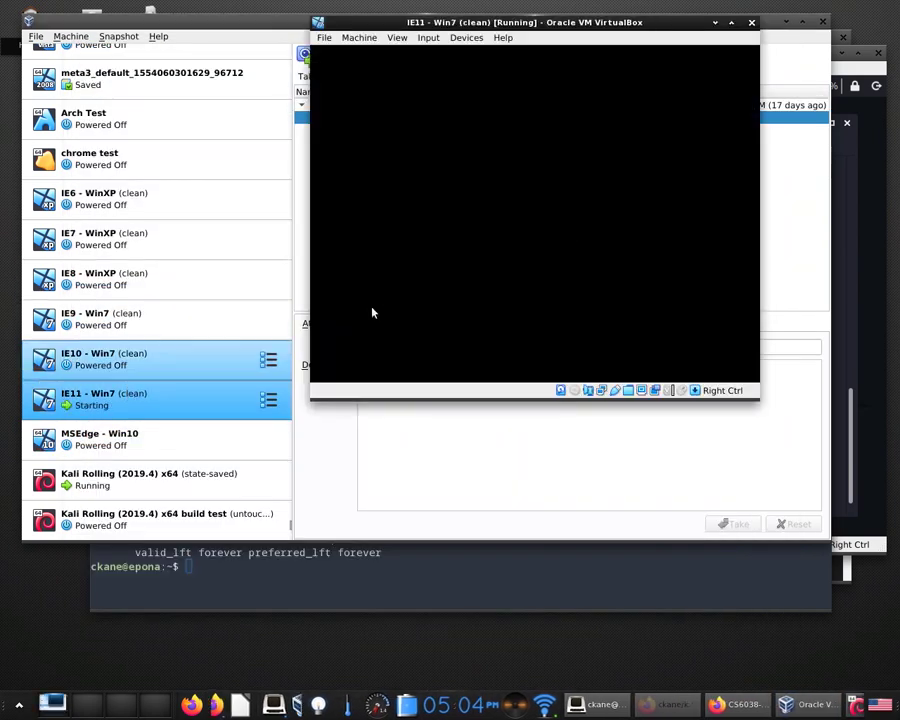
{"action": "left_click_drag", "start_coordinate": [589, 30], "coordinate": [391, 28]}
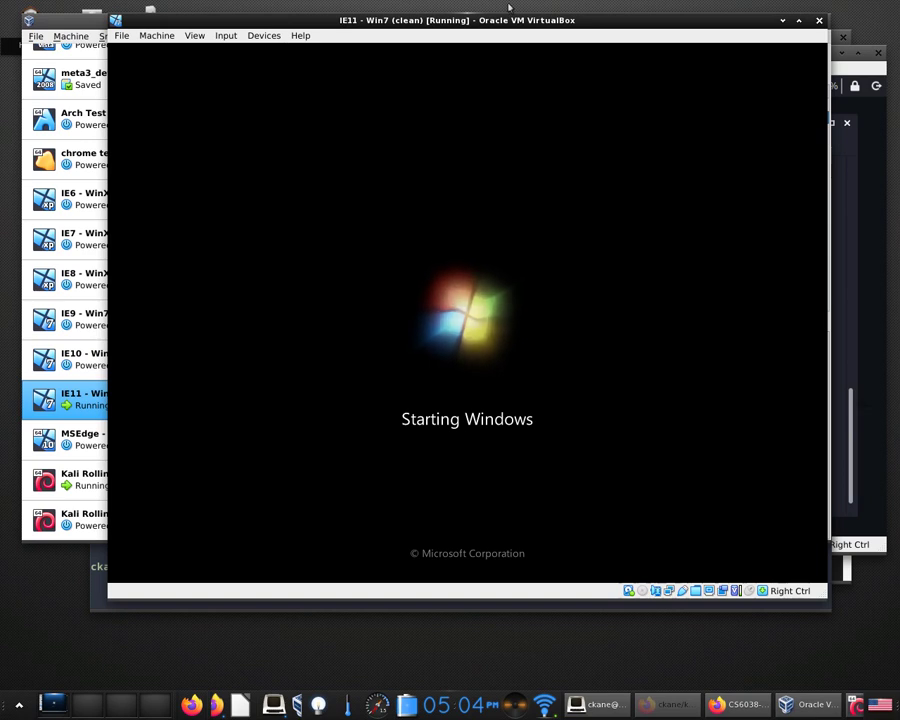
{"action": "left_click_drag", "start_coordinate": [535, 30], "coordinate": [491, 23]}
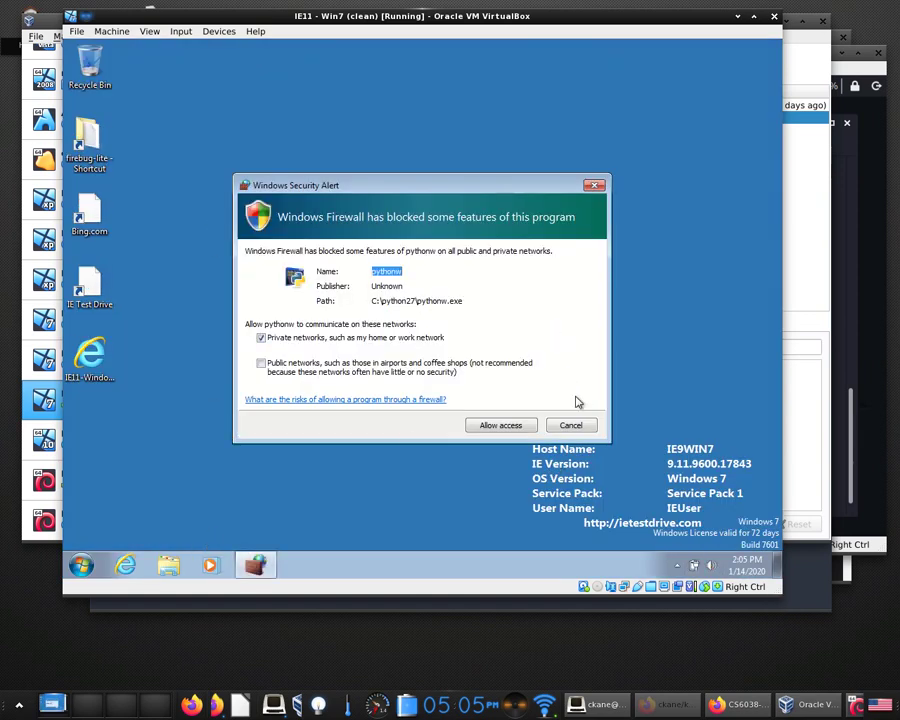
Dismiss the pythonw firewall alert and open Network Connections via the Network and Sharing Center.
{"action": "left_click", "coordinate": [574, 425]}
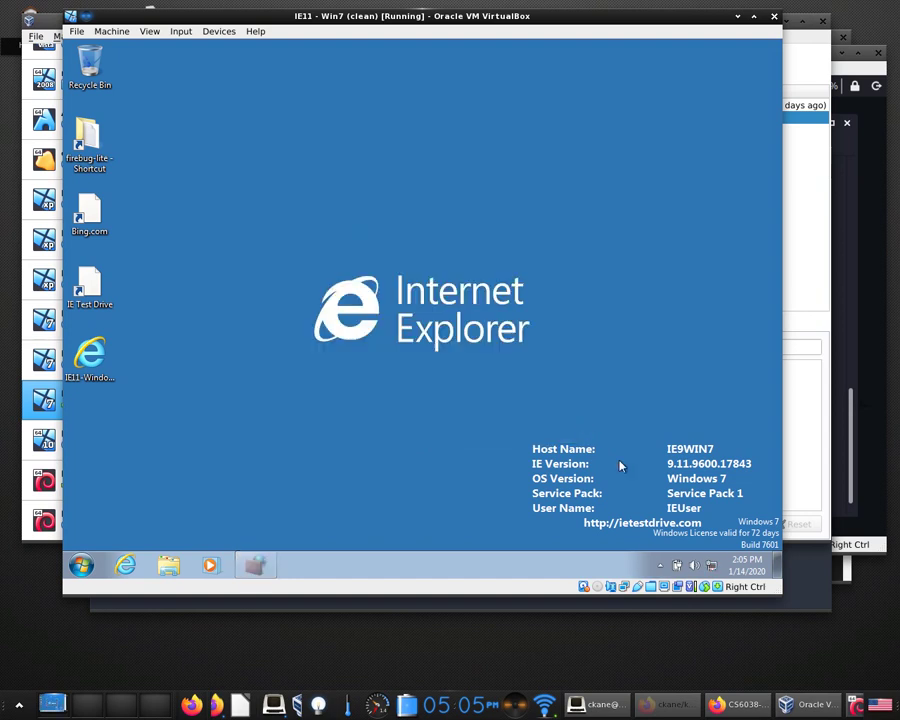
{"action": "left_click", "coordinate": [660, 566]}
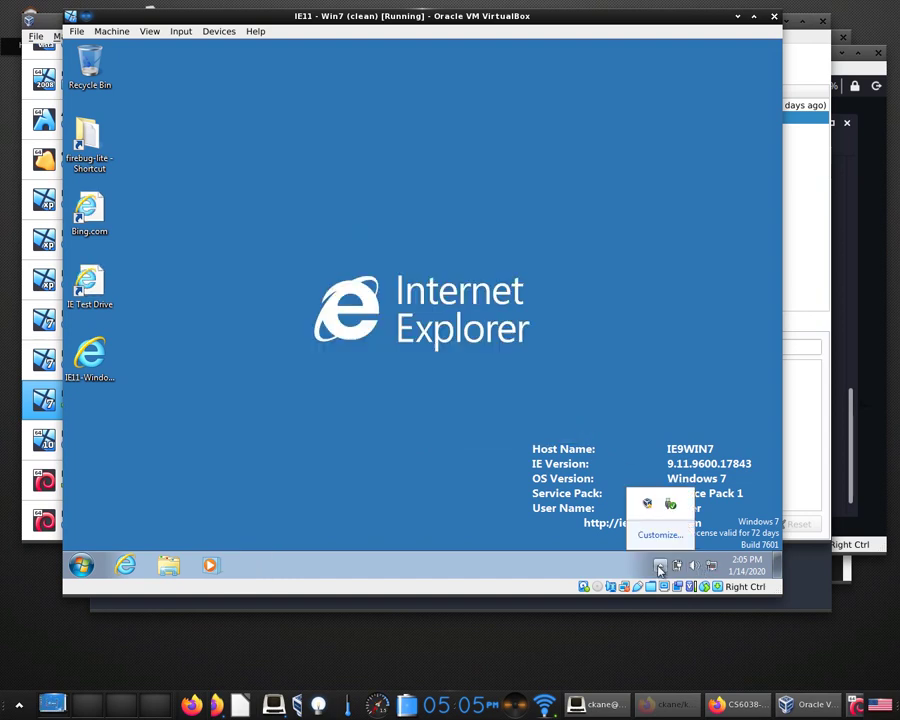
{"action": "left_click", "coordinate": [660, 567]}
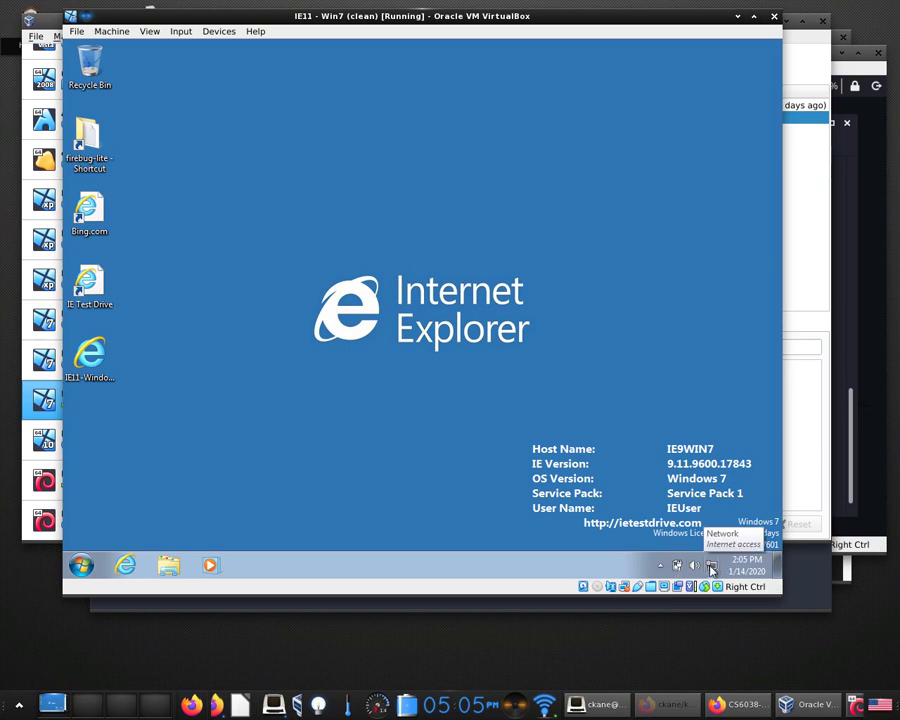
{"action": "right_click", "coordinate": [712, 568]}
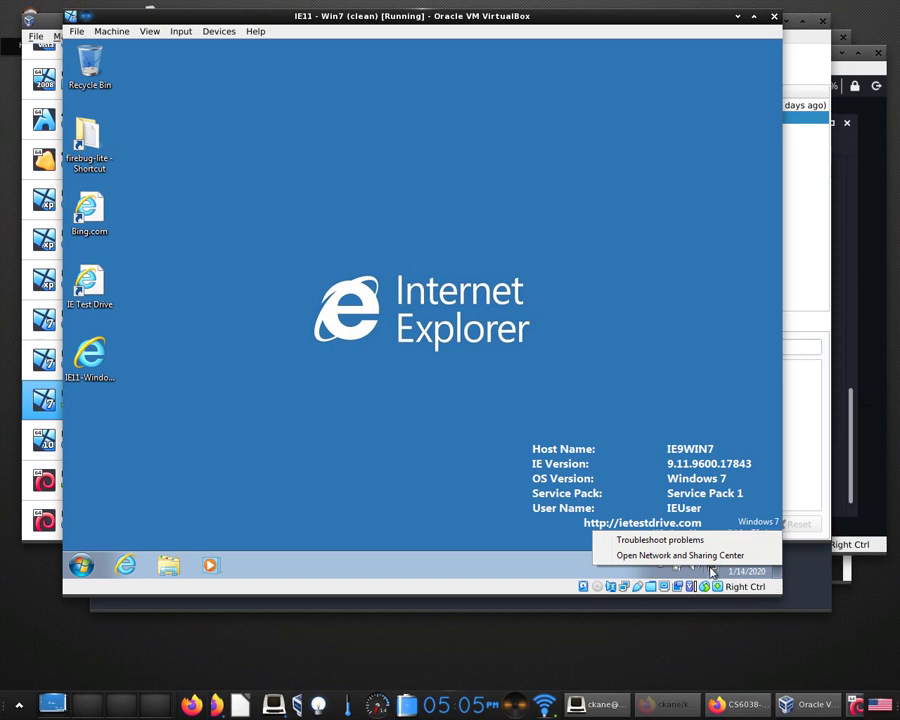
{"action": "key", "text": "Escape"}
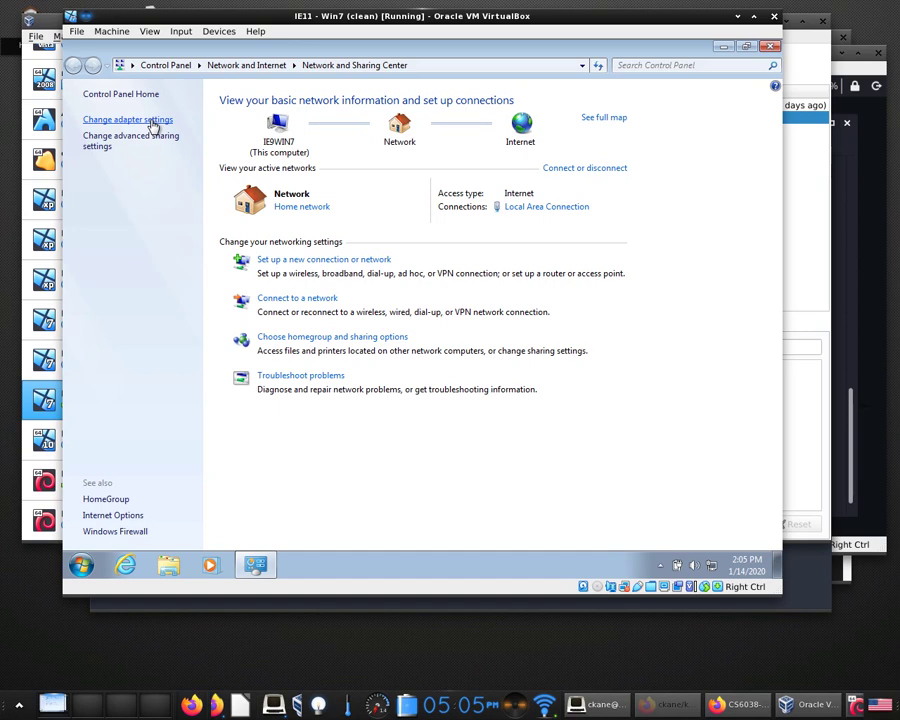
{"action": "left_click", "coordinate": [153, 122]}
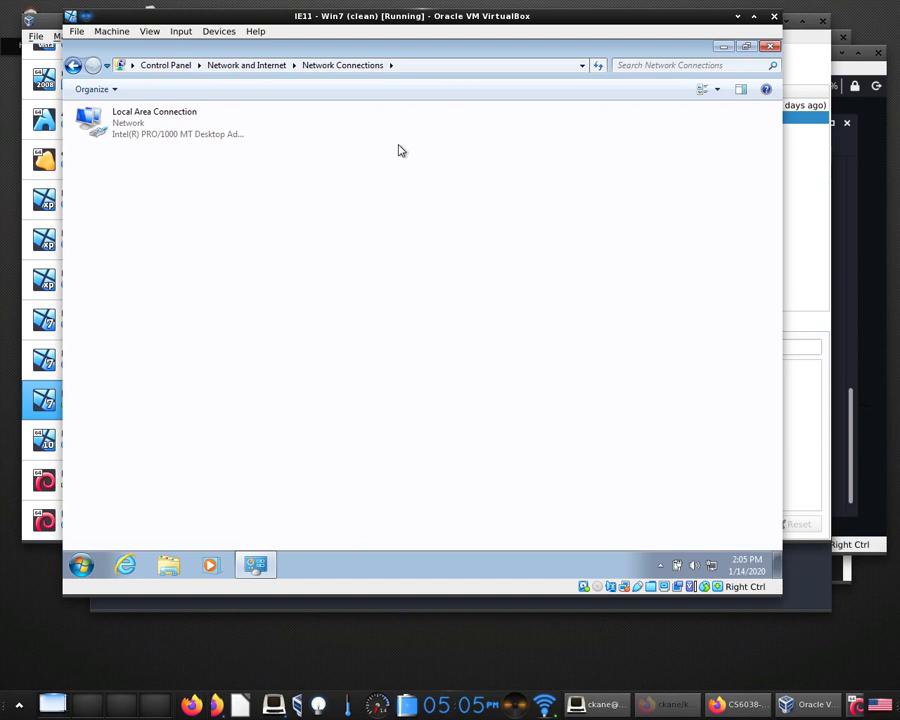
{"action": "left_click", "coordinate": [170, 111]}
{"action": "right_click", "coordinate": [170, 111]}
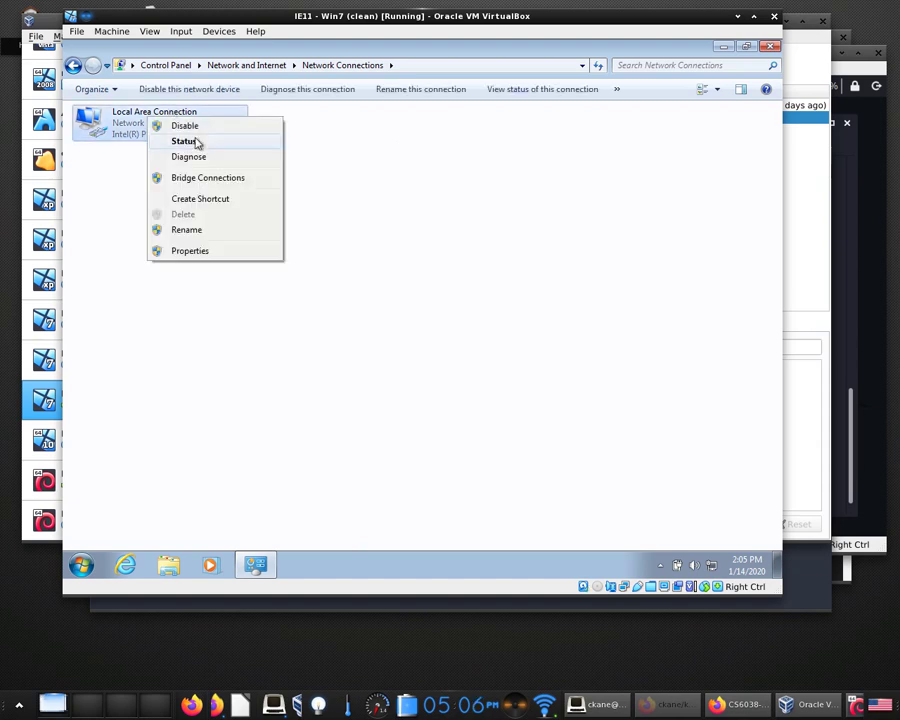
{"action": "left_click", "coordinate": [197, 146]}
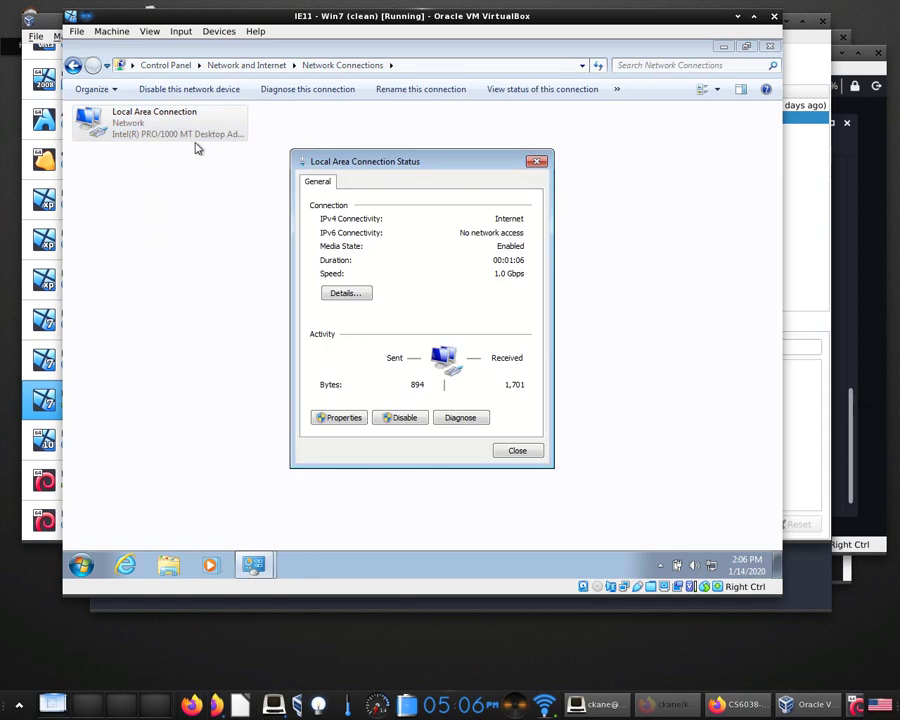
{"action": "left_click", "coordinate": [350, 293]}
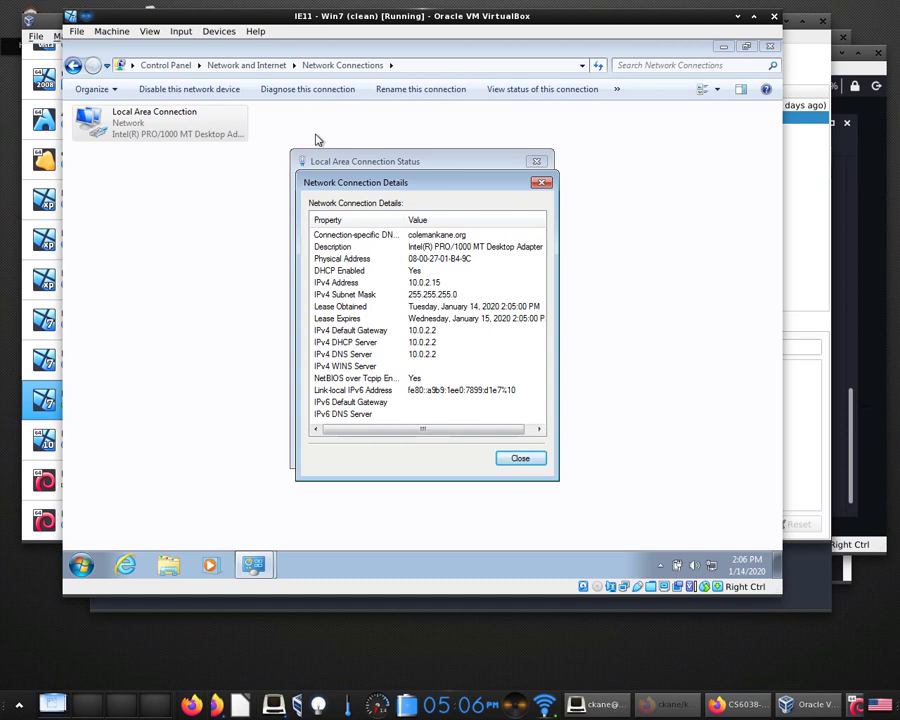
{"action": "left_click", "coordinate": [521, 460]}
{"action": "left_click", "coordinate": [518, 452]}
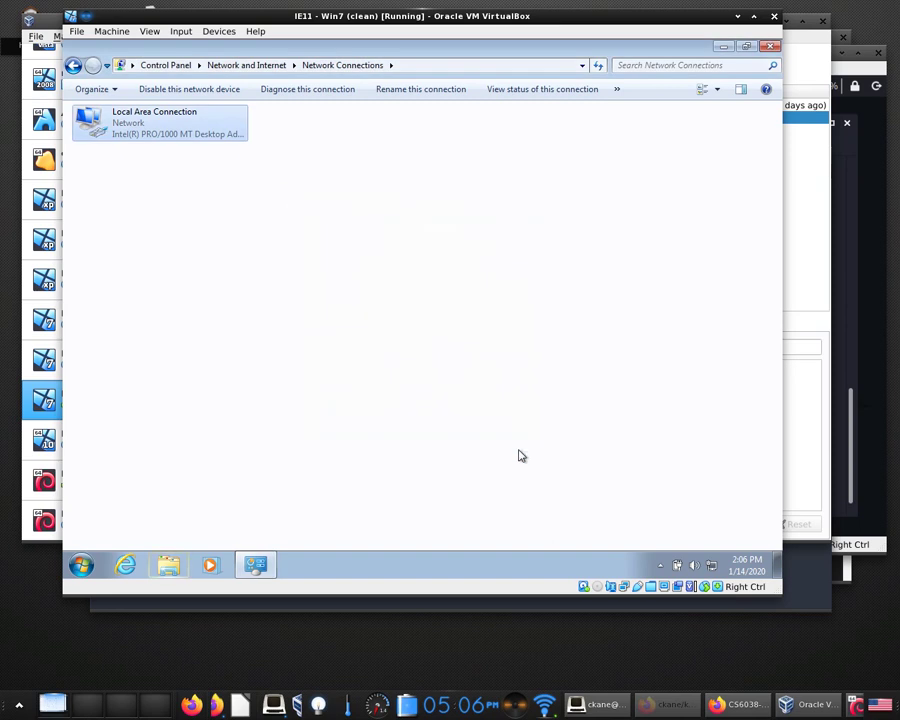
Power off IE11 - Win7 with 'Restore current snapshot clean' ticked.
{"action": "left_click", "coordinate": [774, 16]}
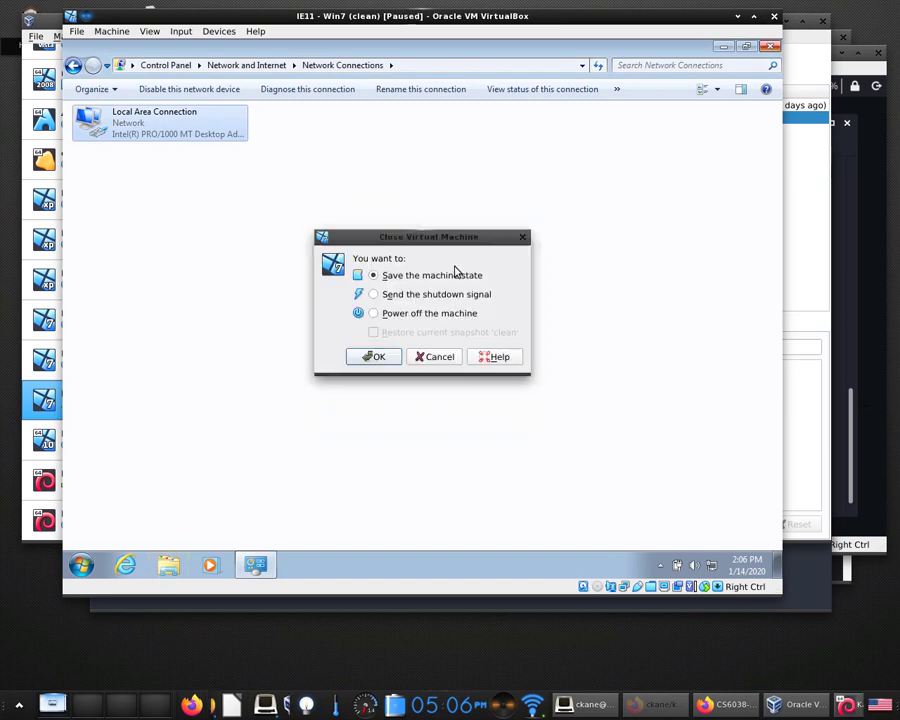
{"action": "left_click", "coordinate": [412, 313]}
{"action": "left_click", "coordinate": [405, 333]}
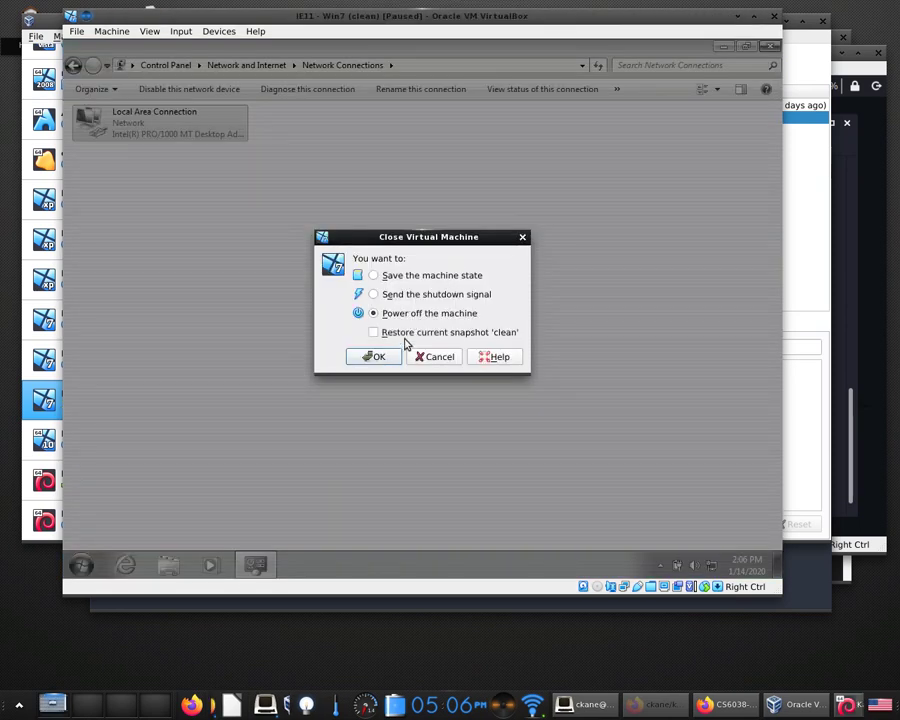
{"action": "left_click", "coordinate": [380, 357]}
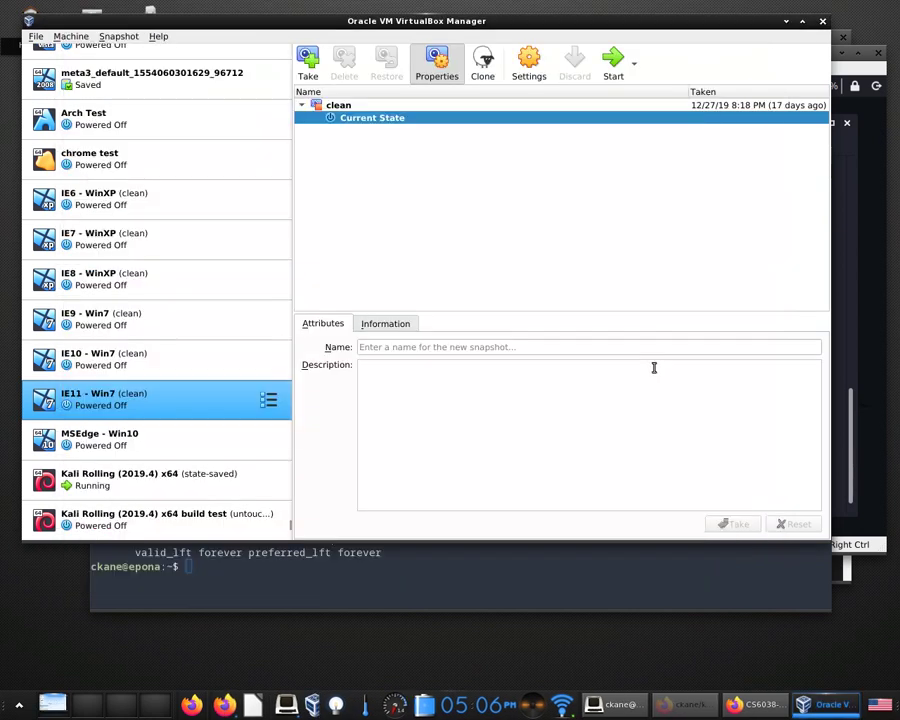
Select the host's vboxnet0 address in the host terminal.
{"action": "key", "text": "alt+Tab"}
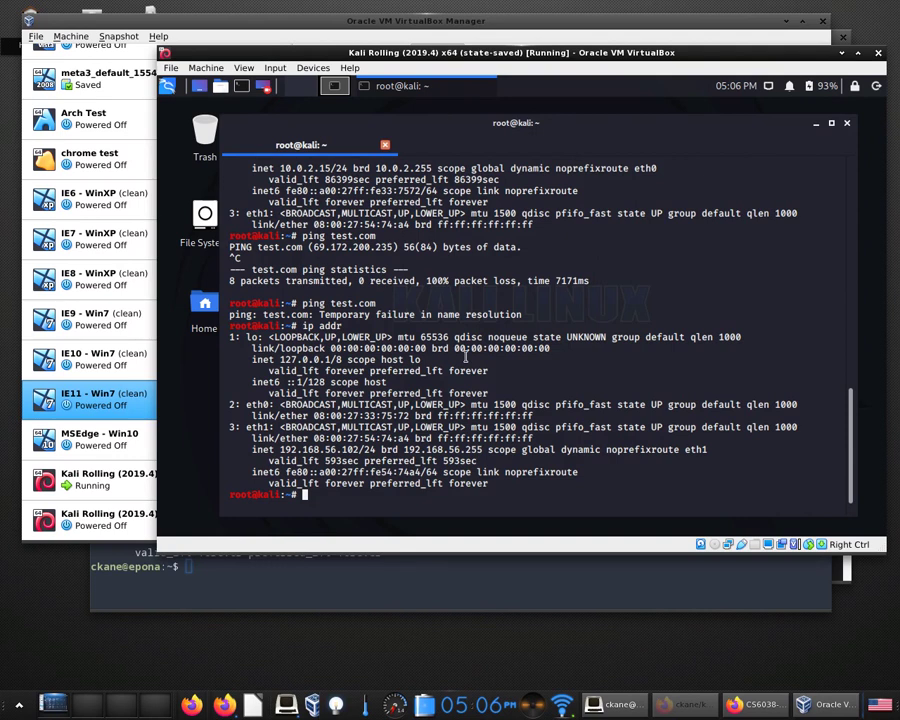
{"action": "key", "text": "alt+Tab"}
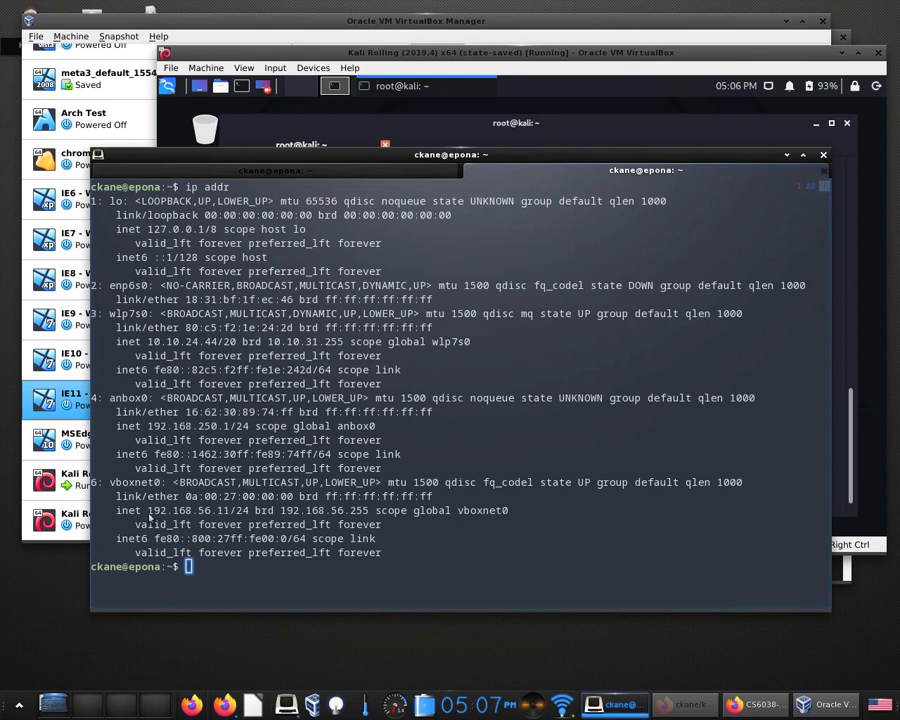
{"action": "left_click_drag", "start_coordinate": [147, 512], "coordinate": [245, 518]}
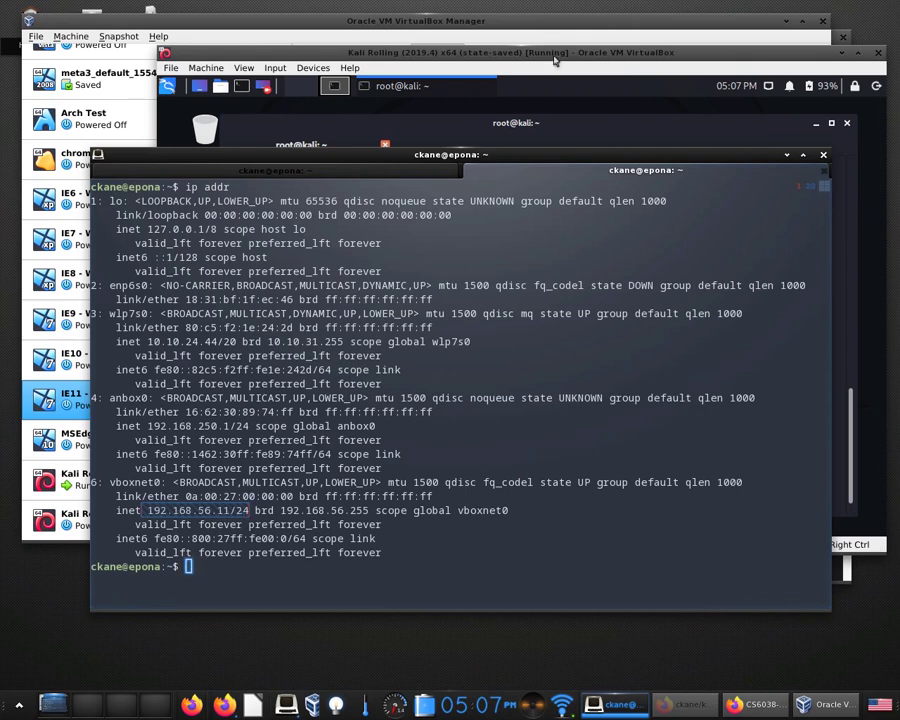
Check the Kali VM's eth1 address 192.168.56.102/24, then return to the host terminal.
{"action": "left_click", "coordinate": [555, 56]}
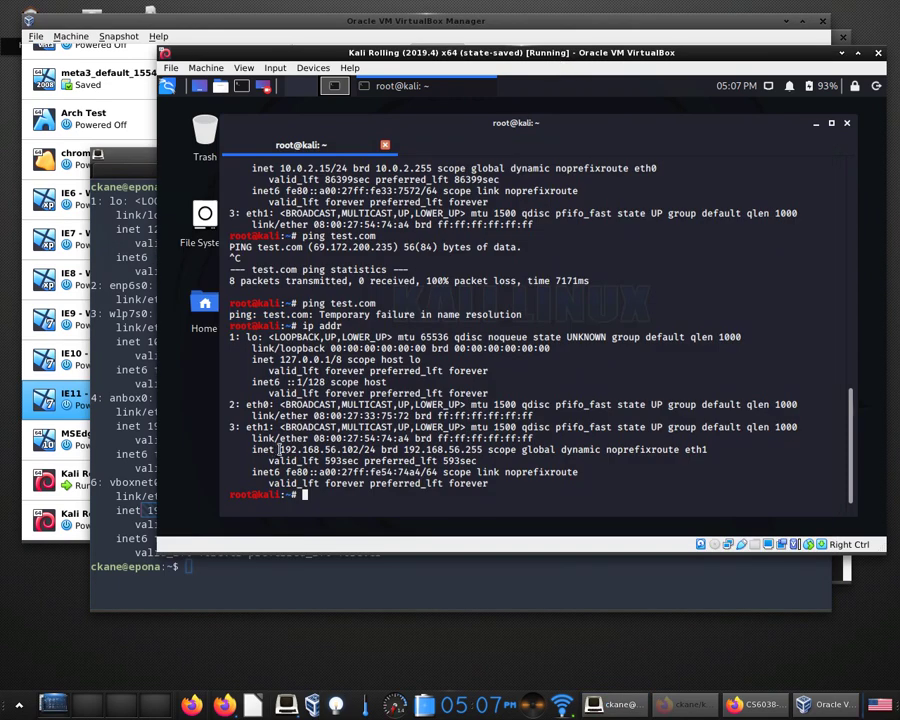
{"action": "left_click_drag", "start_coordinate": [279, 449], "coordinate": [376, 450]}
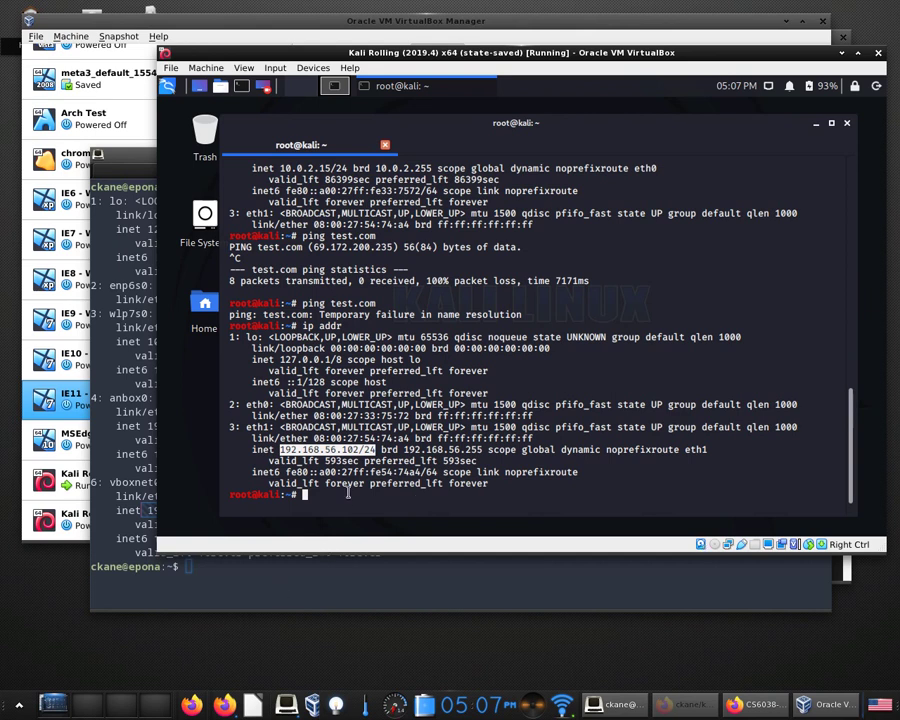
{"action": "left_click", "coordinate": [360, 449]}
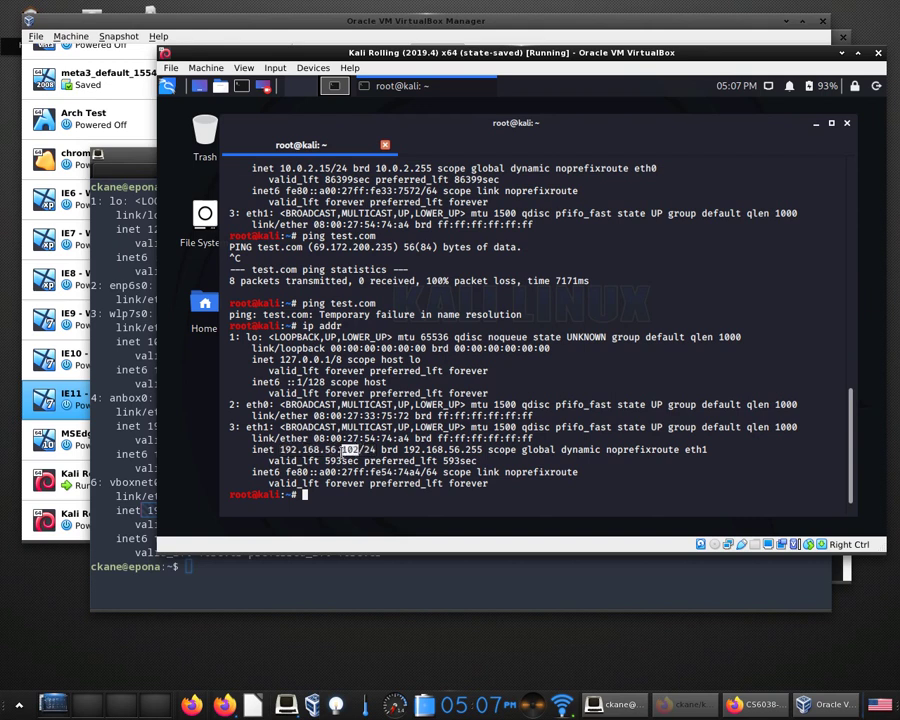
{"action": "left_click", "coordinate": [353, 553]}
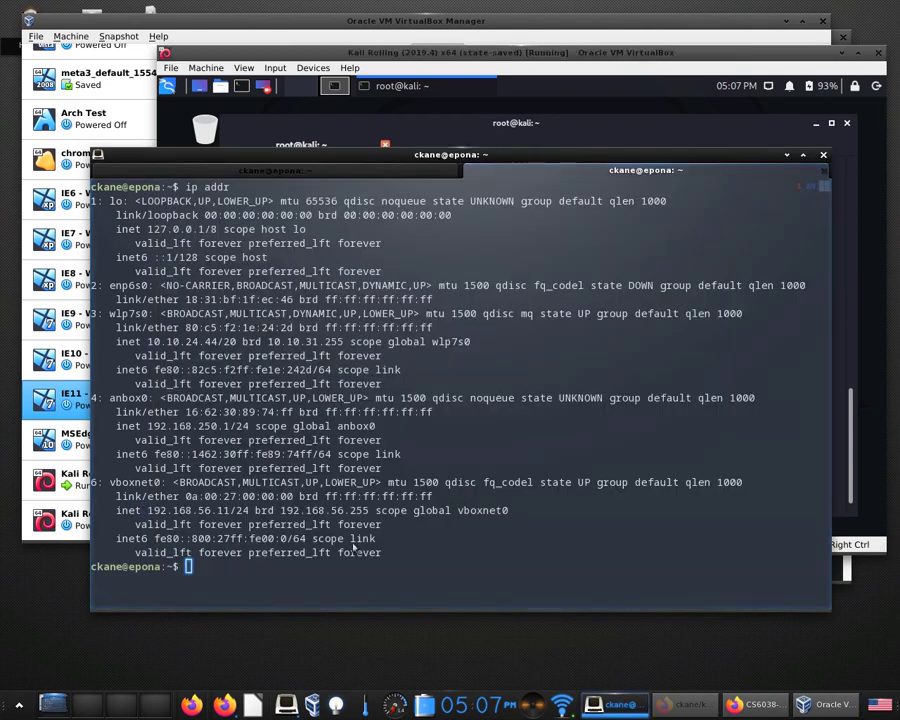
Run 'ping 192.168.56.11' from the host terminal and watch the replies arrive.
{"action": "left_click_drag", "start_coordinate": [216, 512], "coordinate": [238, 512]}
{"action": "left_click", "coordinate": [220, 511]}
{"action": "type", "text": "ping 192.168.56.11"}
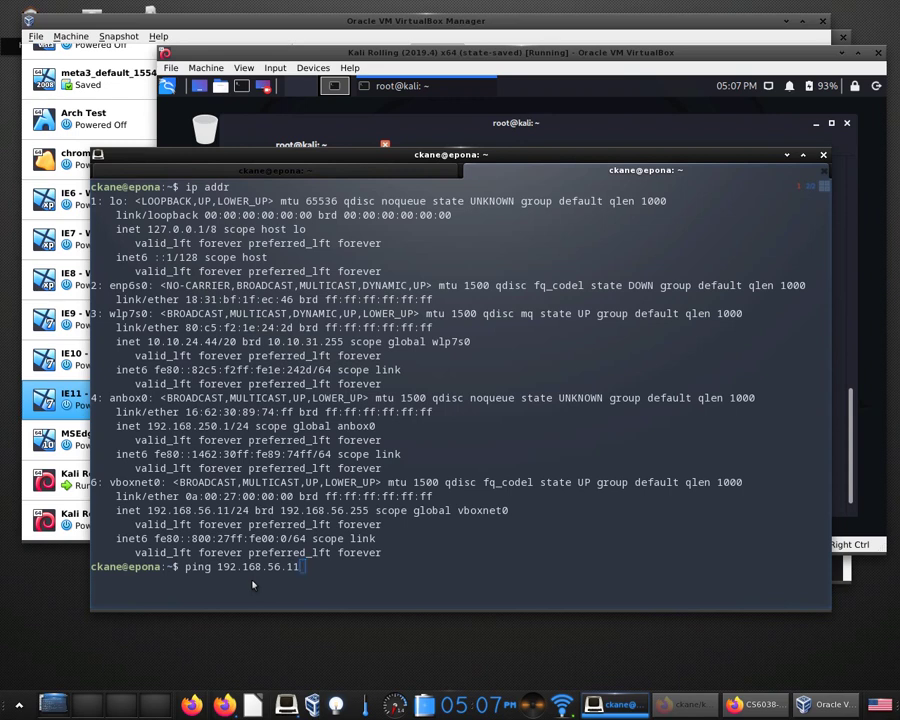
{"action": "key", "text": "Return"}
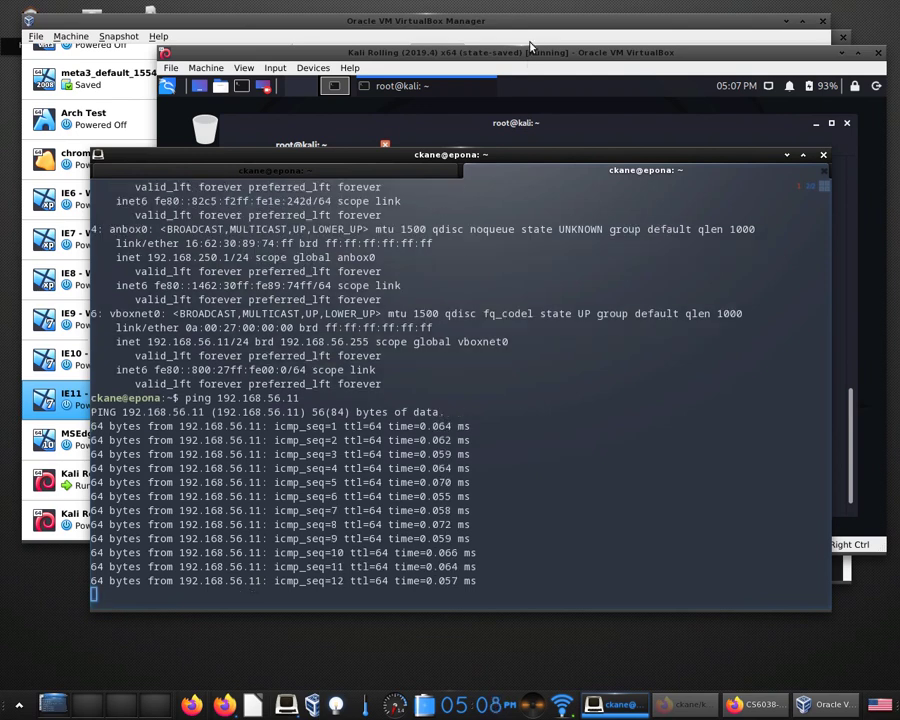
{"action": "left_click", "coordinate": [531, 53]}
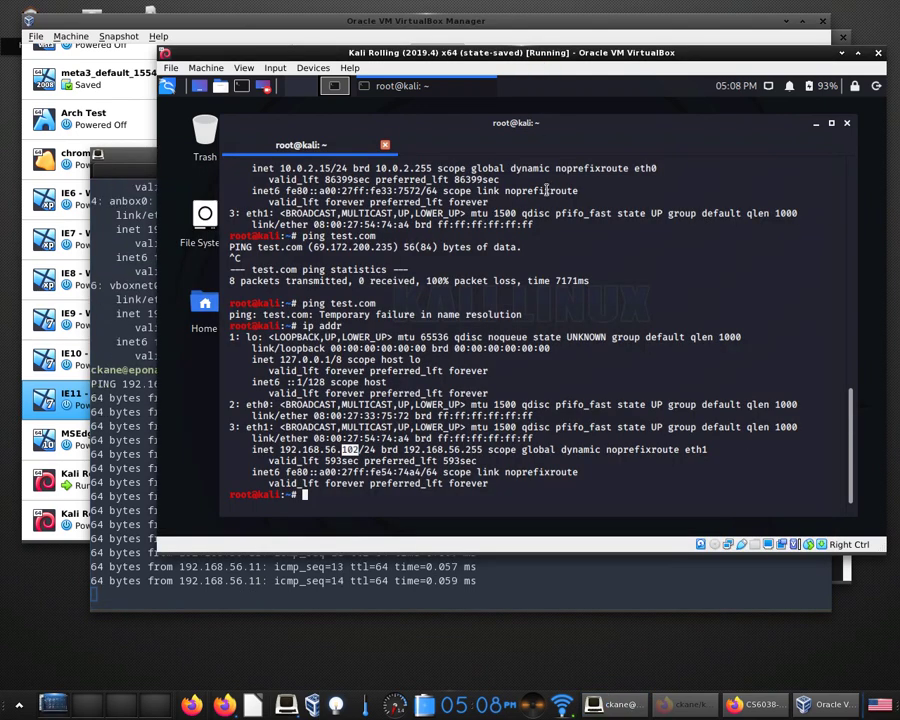